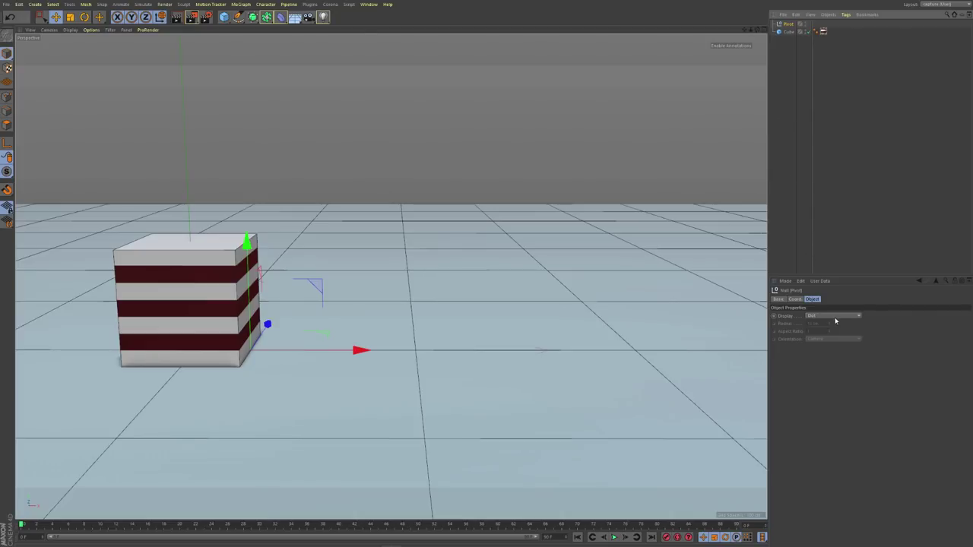
# Step: Display the Pivot null as a Cube with XZ orientation and make the striped Cube its child
pyautogui.click(837, 316)
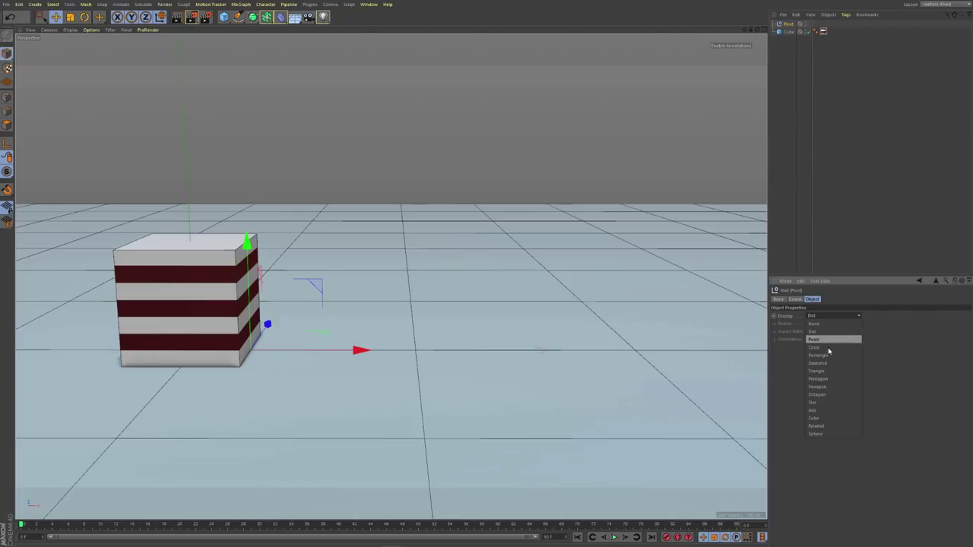
pyautogui.click(824, 418)
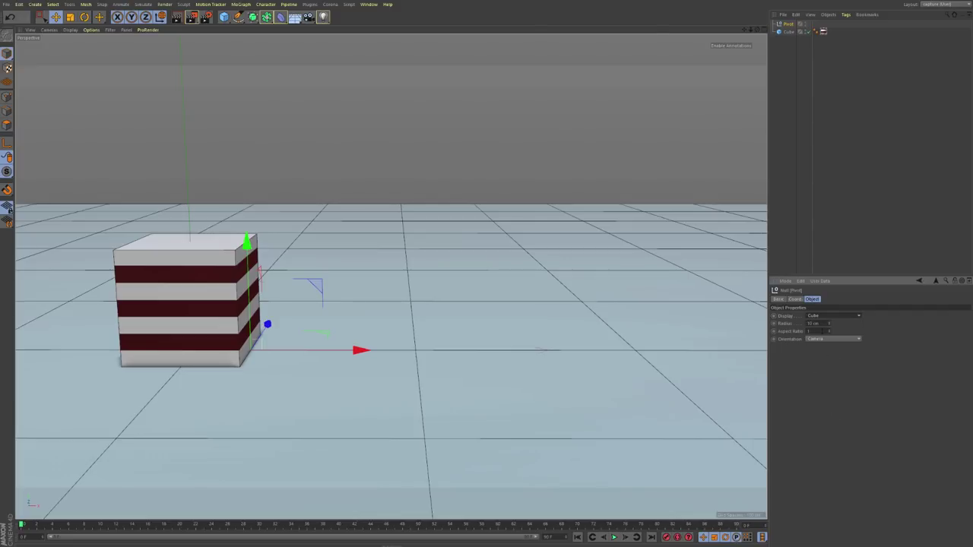
pyautogui.click(827, 343)
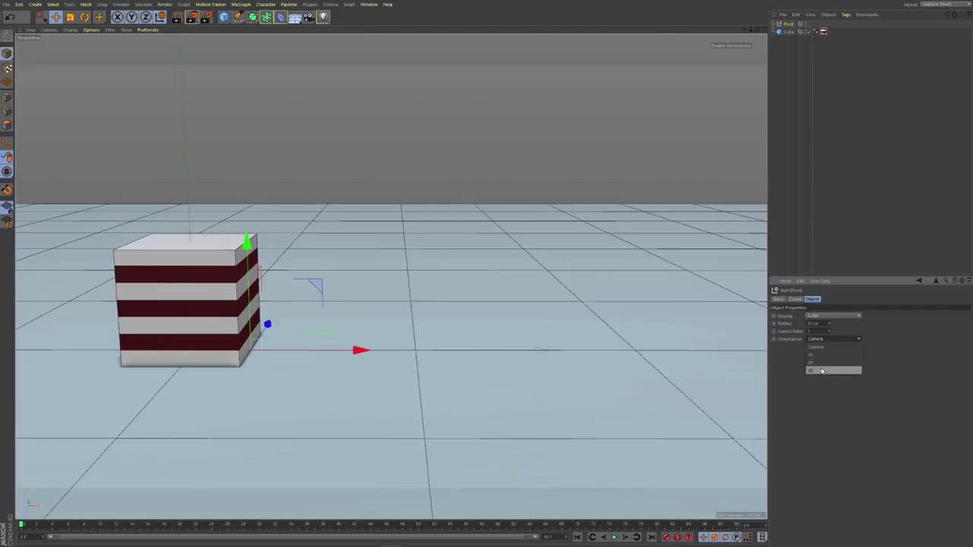
pyautogui.click(825, 372)
pyautogui.click(195, 256)
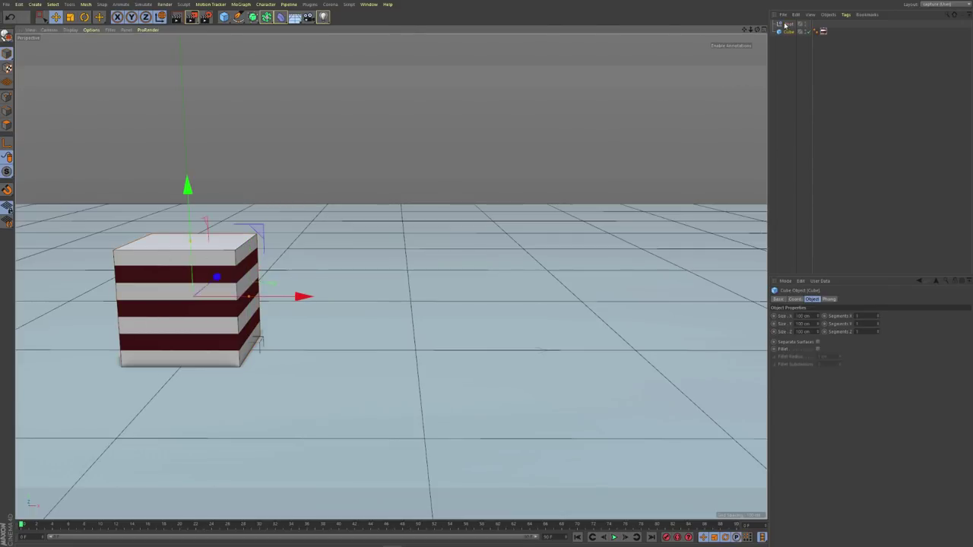
pyautogui.hotkey('alt', 'g')
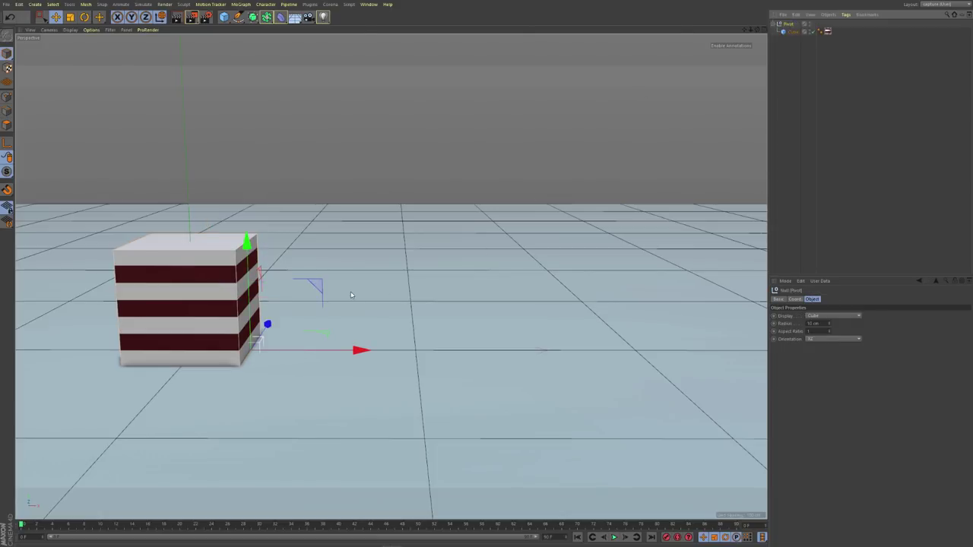
# Step: Try rotating the Pivot null to tip the cube over its lower edge, and undo the rotation
pyautogui.press('r')
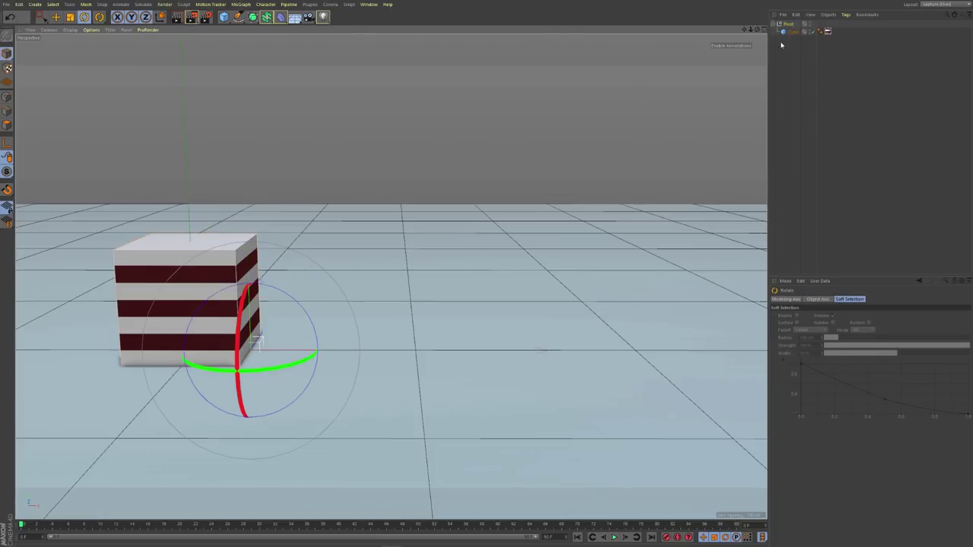
pyautogui.moveTo(289, 297); pyautogui.dragTo(336, 402)
pyautogui.hotkey('ctrl', 'z')
# Step: Keyframe the Pivot null's R.B rotation at 0° on frame 0 and at 90° on frame 30, tipping the cube over
pyautogui.click(787, 24)
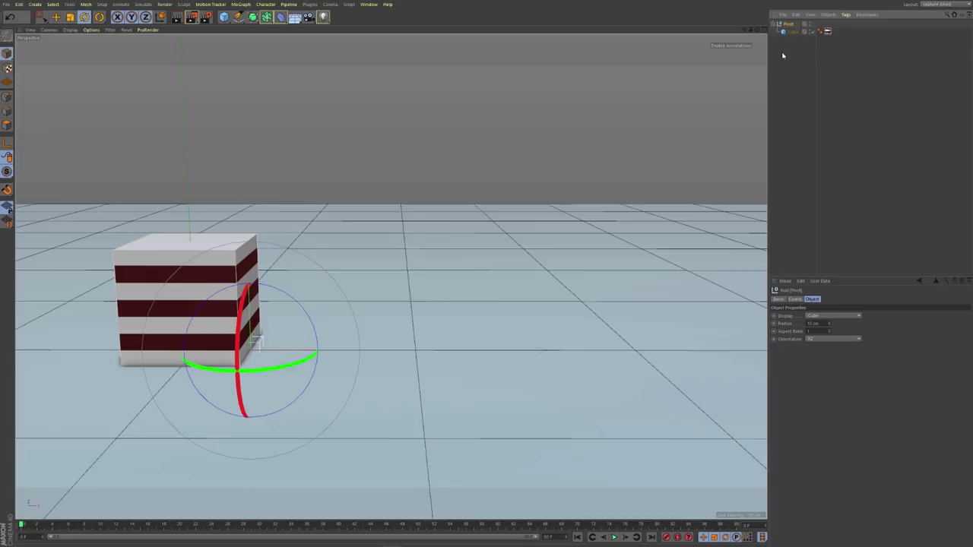
pyautogui.click(795, 298)
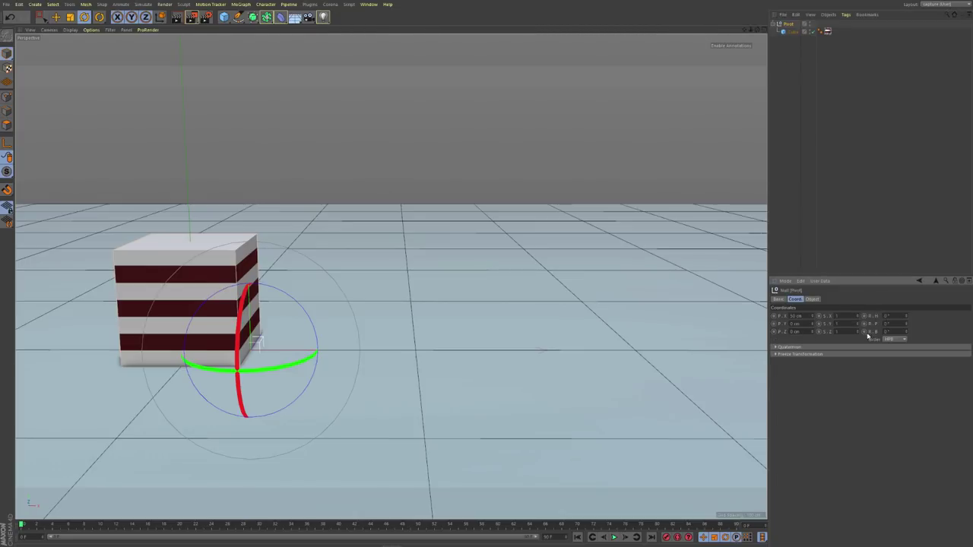
pyautogui.click(864, 332)
pyautogui.moveTo(59, 526); pyautogui.dragTo(260, 524)
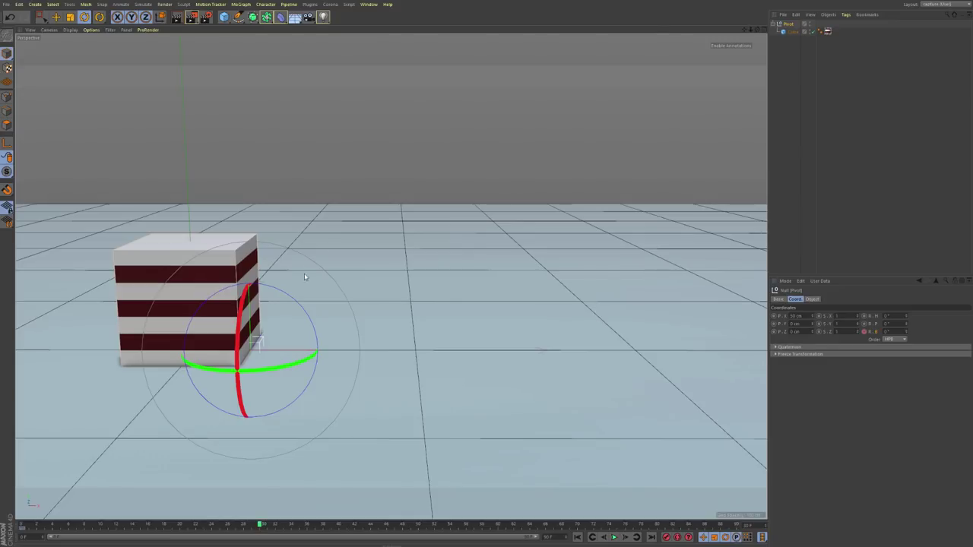
pyautogui.moveTo(294, 299); pyautogui.dragTo(327, 400)
pyautogui.click(864, 331)
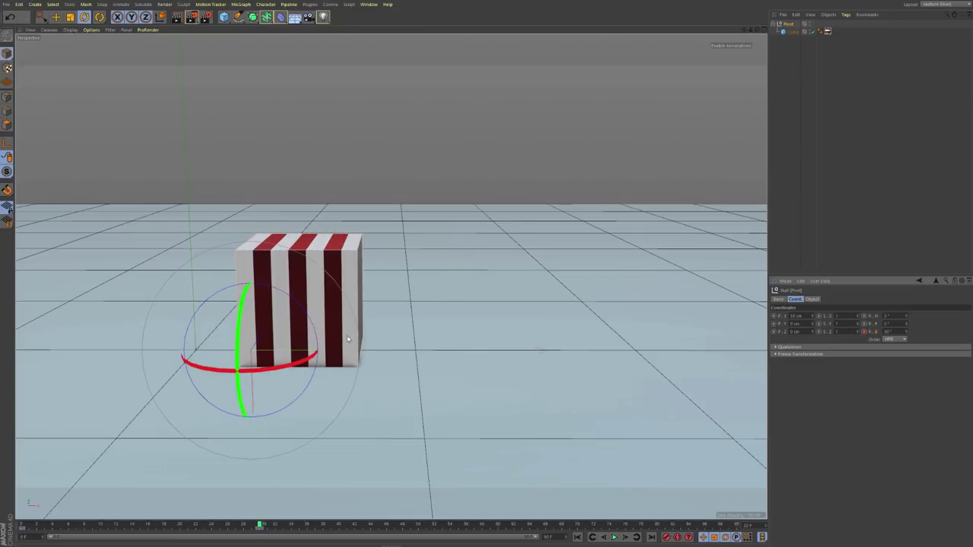
# Step: Try rotating the Pivot null further about the same edge, and undo the extra rotation
pyautogui.moveTo(346, 356)
pyautogui.keyDown('alt'); pyautogui.mouseDown()
pyautogui.moveTo(330, 354)
pyautogui.moveTo(339, 355)
pyautogui.mouseUp(); pyautogui.keyUp('alt')
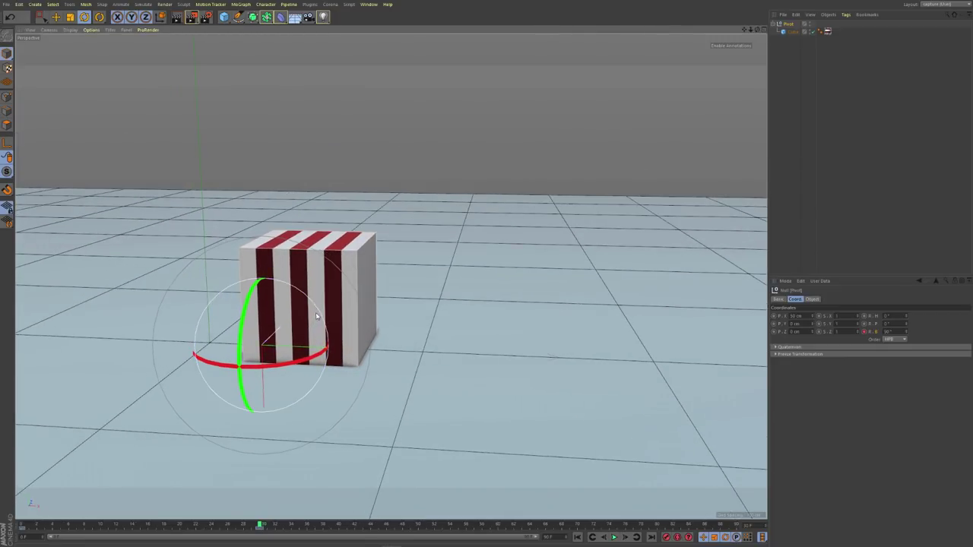
pyautogui.moveTo(316, 312); pyautogui.dragTo(328, 383)
pyautogui.hotkey('ctrl', 'z')
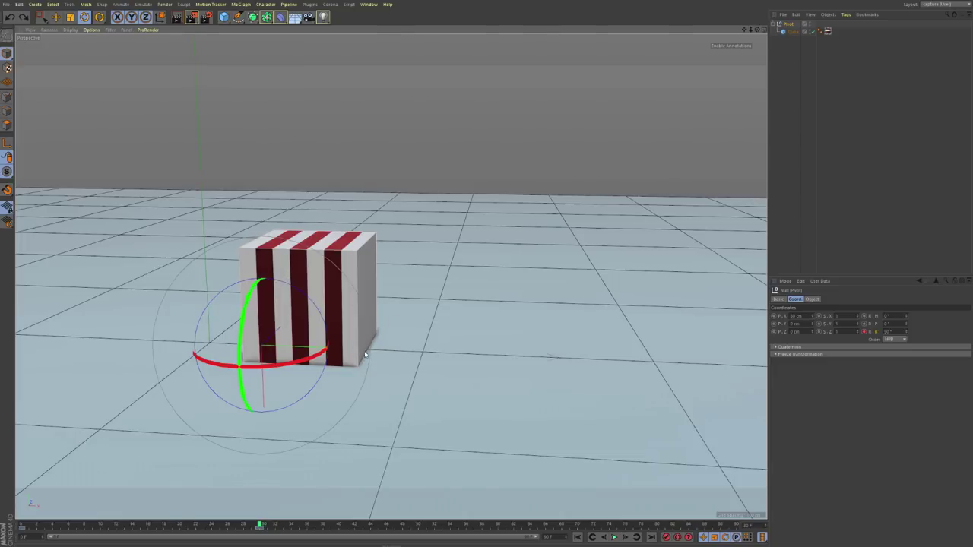
# Step: Try moving the Pivot null 100 cm along X at frame 30 to reach the cube's next lower edge
pyautogui.moveTo(268, 526)
pyautogui.mouseDown()
pyautogui.moveTo(175, 525)
pyautogui.moveTo(259, 525)
pyautogui.mouseUp()
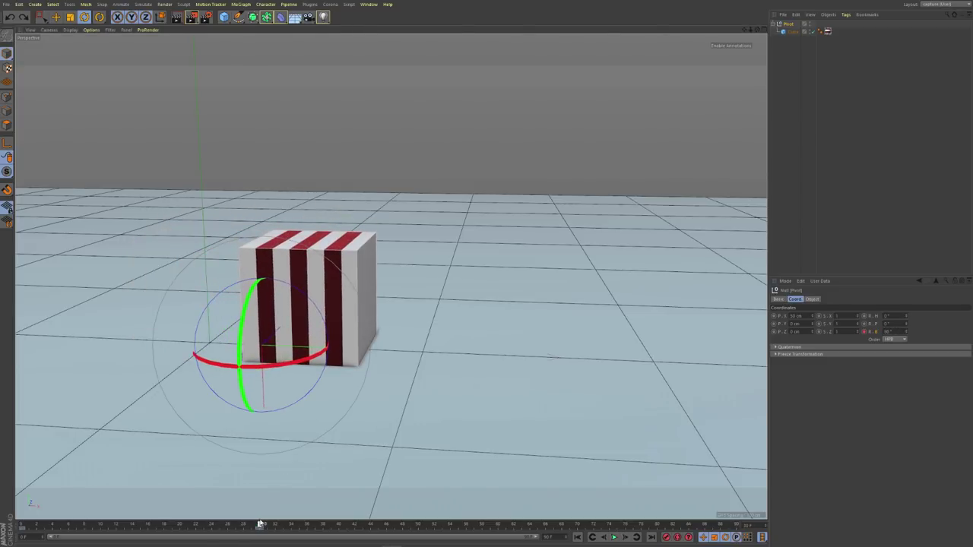
pyautogui.press('e')
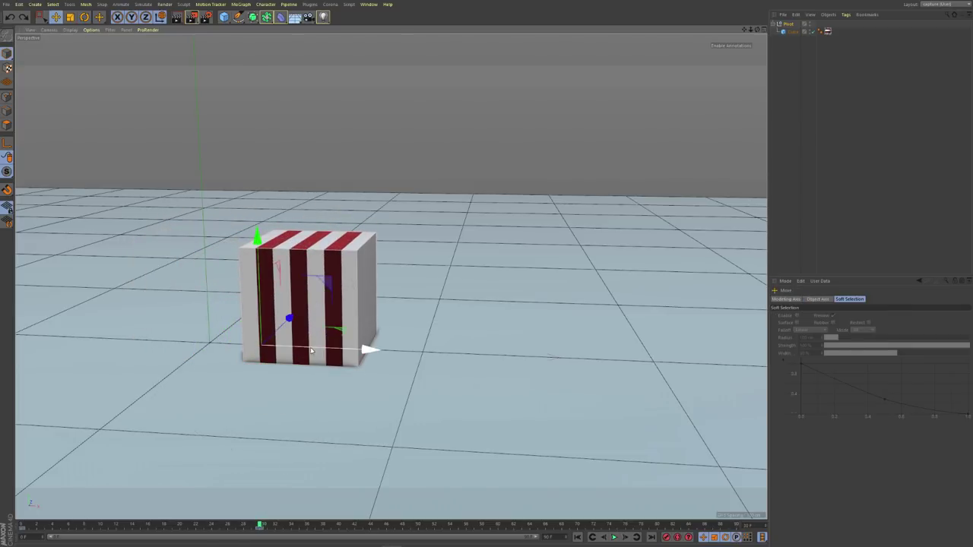
pyautogui.moveTo(302, 350); pyautogui.dragTo(400, 367)
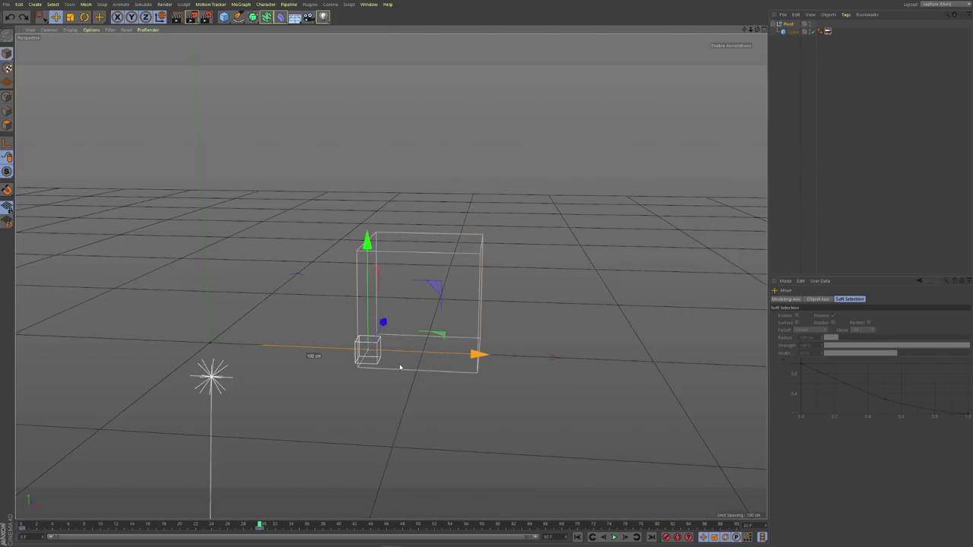
pyautogui.moveTo(400, 367); pyautogui.dragTo(400, 367)
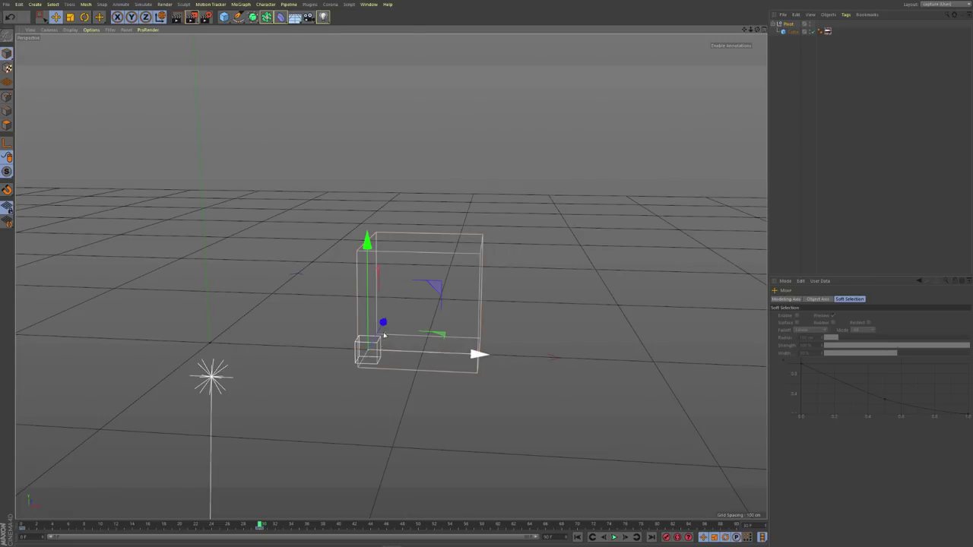
# Step: Try shifting the child Cube back to its former spot beside the moved pivot, restore Gouraud shading, and undo both moves
pyautogui.click(792, 31)
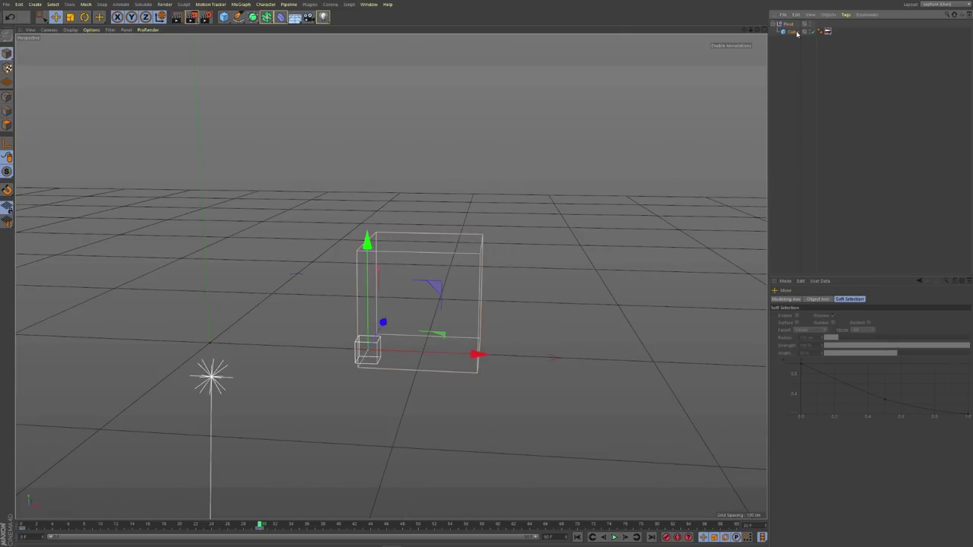
pyautogui.moveTo(519, 302); pyautogui.dragTo(412, 308)
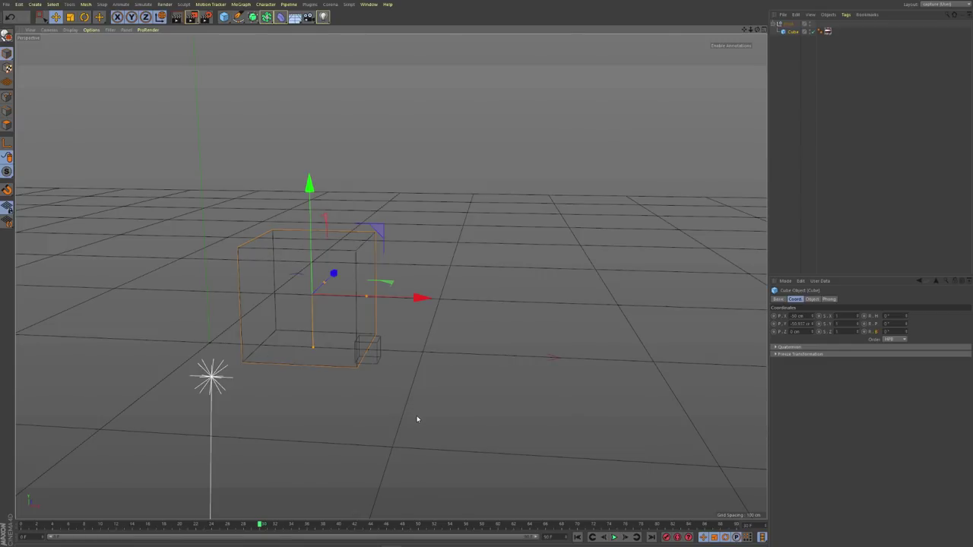
pyautogui.press('n')
pyautogui.press('a')
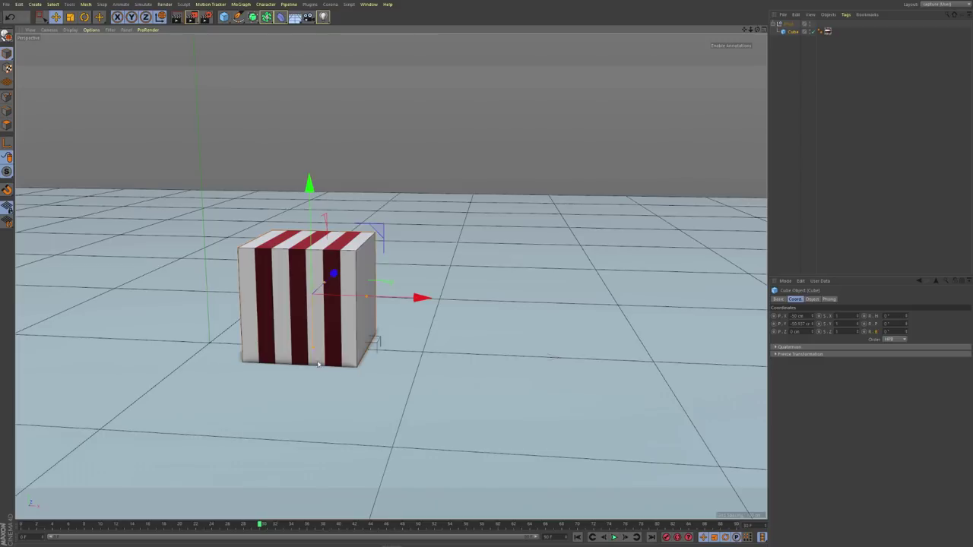
pyautogui.hotkey('ctrl', 'z')
pyautogui.hotkey('alt', 'g')
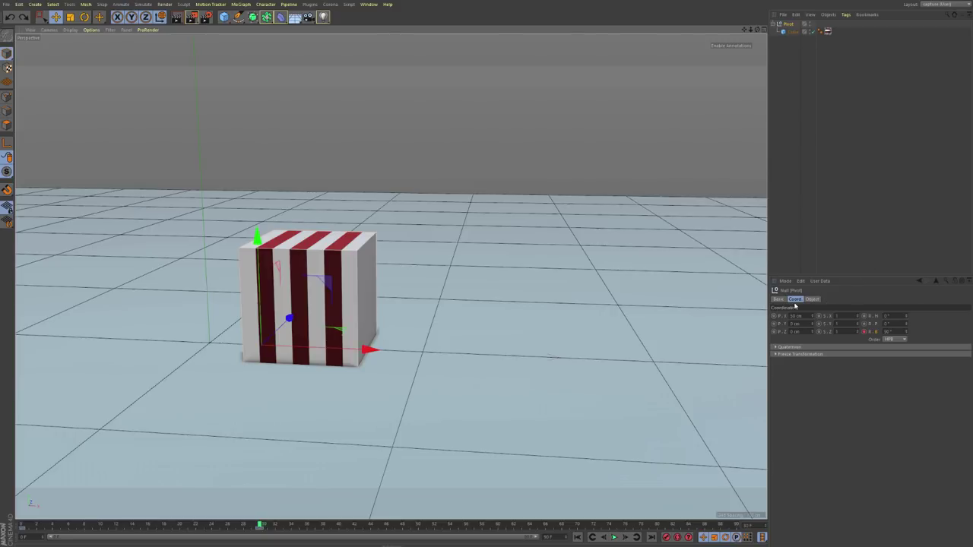
# Step: Keyframe the Pivot null's P.X at 50 cm on frame 30 and at 150 cm on frame 40
pyautogui.keyDown('ctrl'); pyautogui.click(773, 316); pyautogui.keyUp('ctrl')
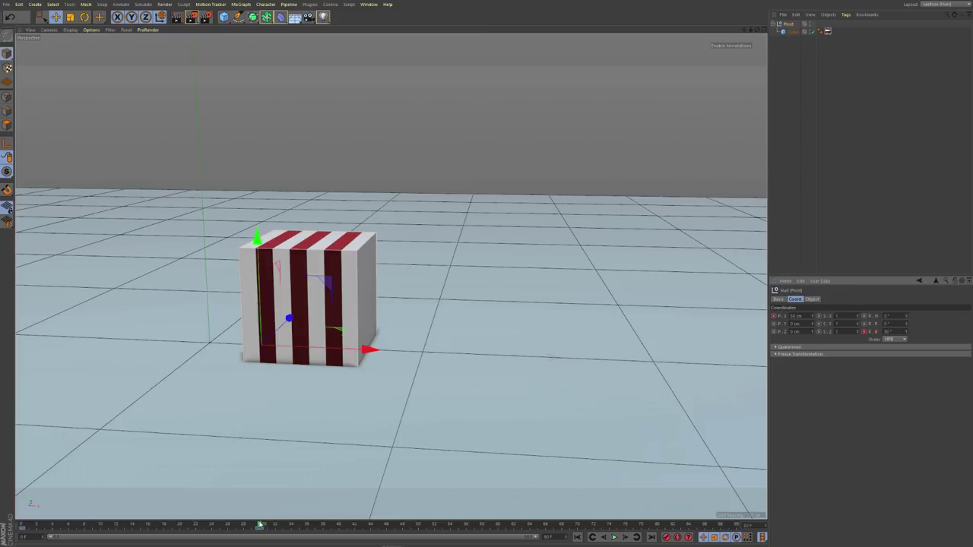
pyautogui.moveTo(259, 524); pyautogui.dragTo(339, 525)
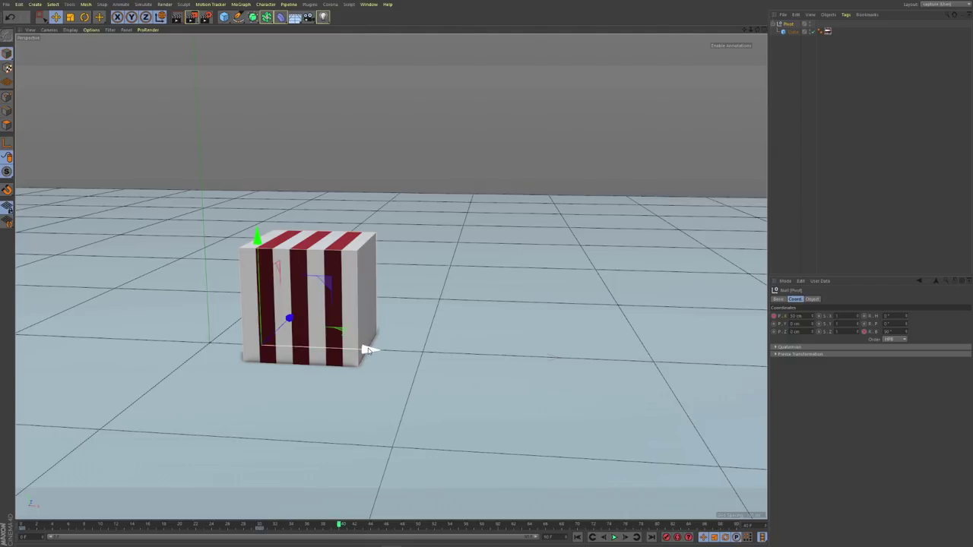
pyautogui.moveTo(368, 351); pyautogui.dragTo(472, 372)
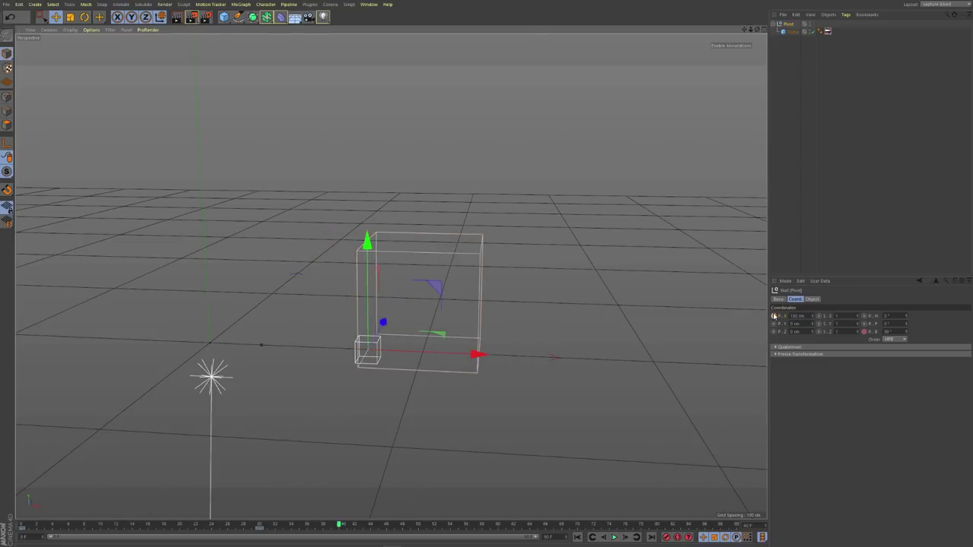
pyautogui.moveTo(339, 526); pyautogui.dragTo(261, 526)
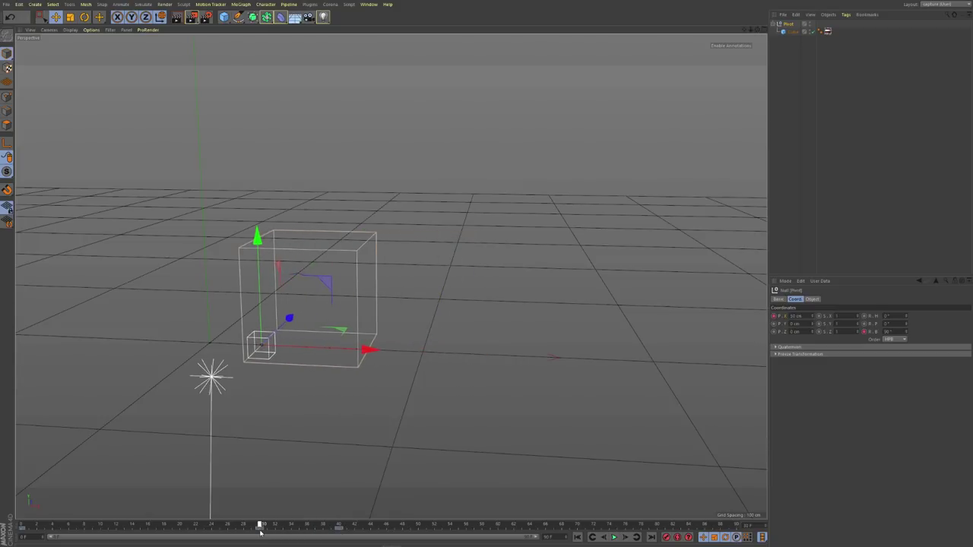
# Step: Try sliding the child Cube along the world X axis at frame 30, and undo the moves
pyautogui.click(795, 32)
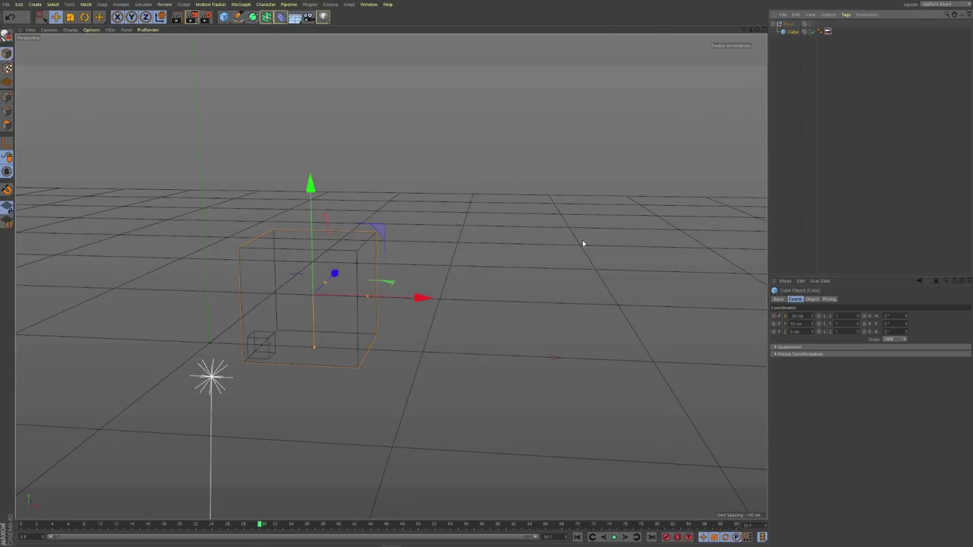
pyautogui.moveTo(423, 297)
pyautogui.mouseDown()
pyautogui.moveTo(314, 295)
pyautogui.moveTo(441, 304)
pyautogui.mouseUp()
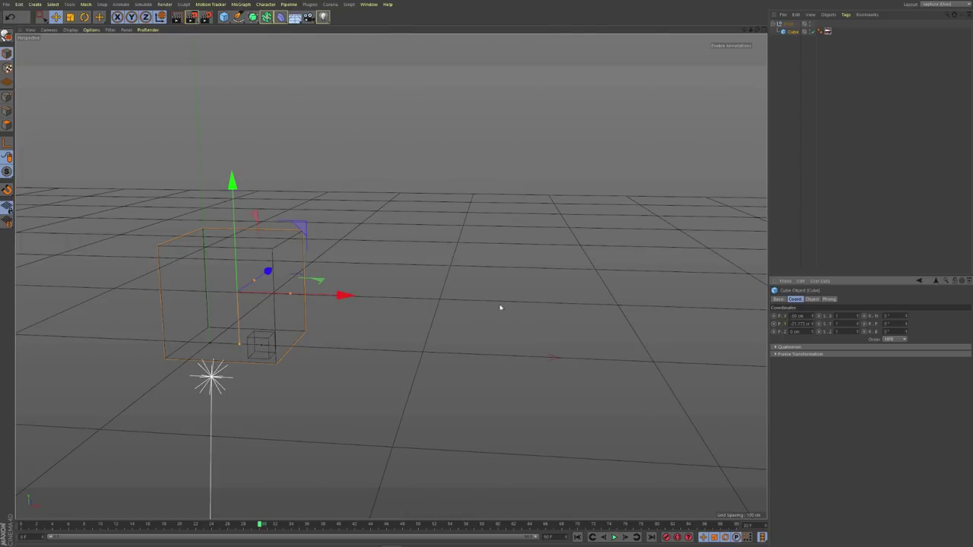
pyautogui.moveTo(342, 294); pyautogui.dragTo(409, 306)
pyautogui.hotkey('ctrl', 'z')
pyautogui.hotkey('ctrl', 'z')
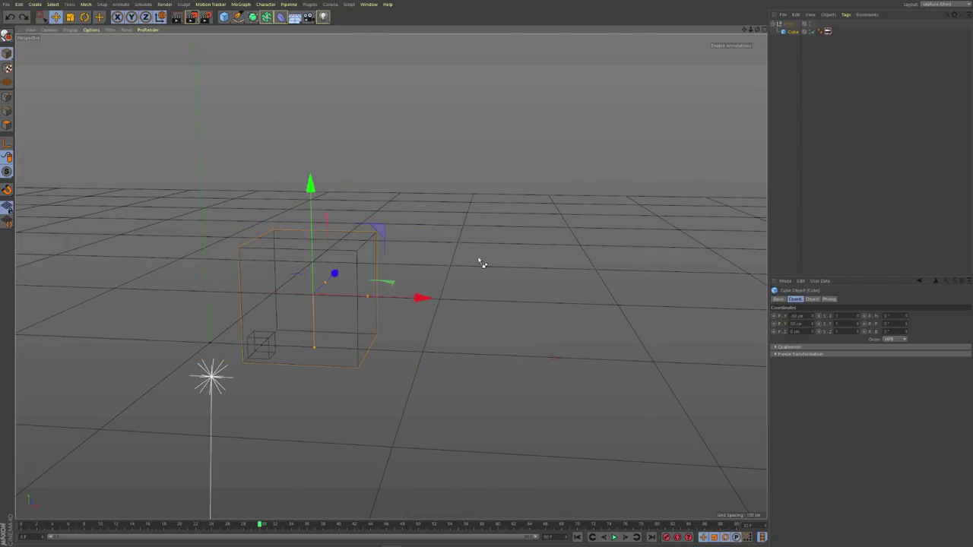
# Step: Switch the axes to the object coordinate system and keyframe the Cube's P.X and P.Y at frame 30
pyautogui.hotkey('alt', 'g')
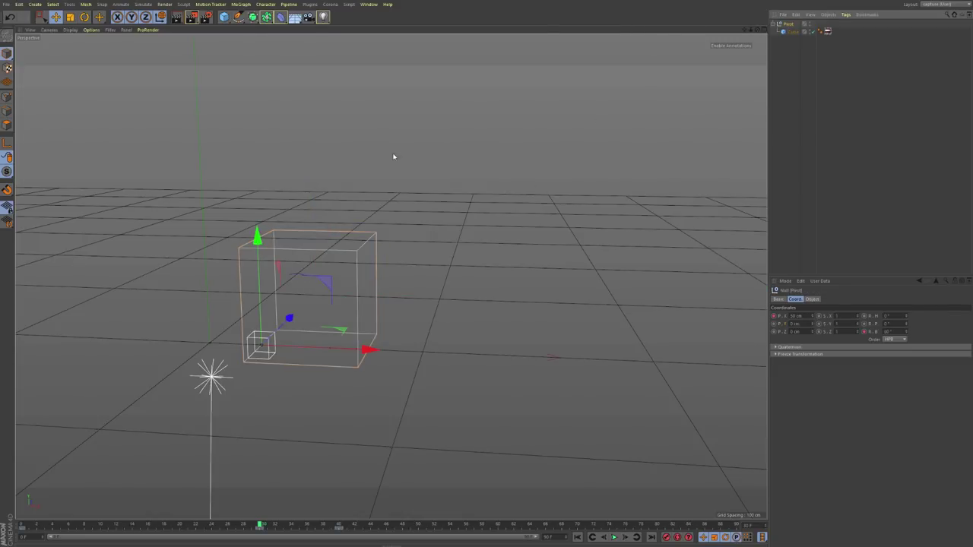
pyautogui.click(161, 18)
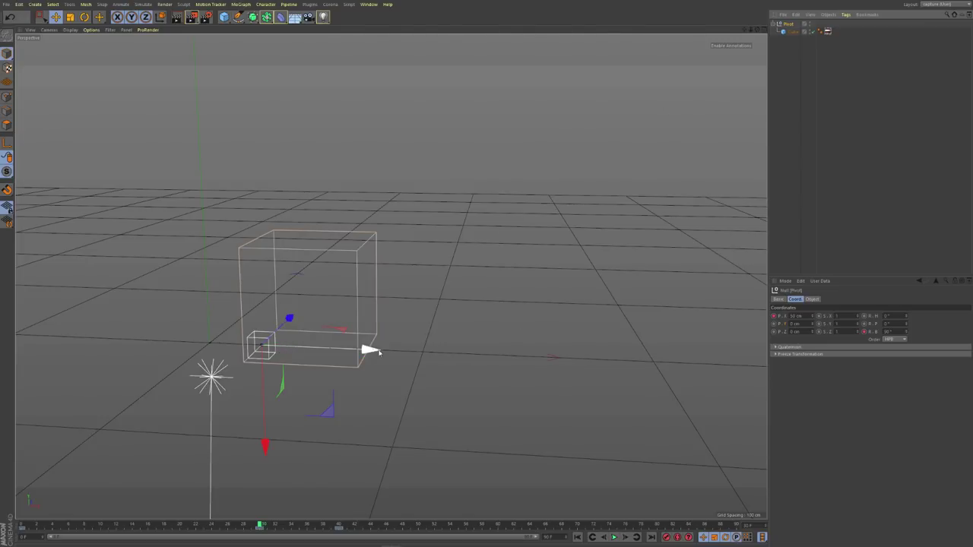
pyautogui.click(790, 32)
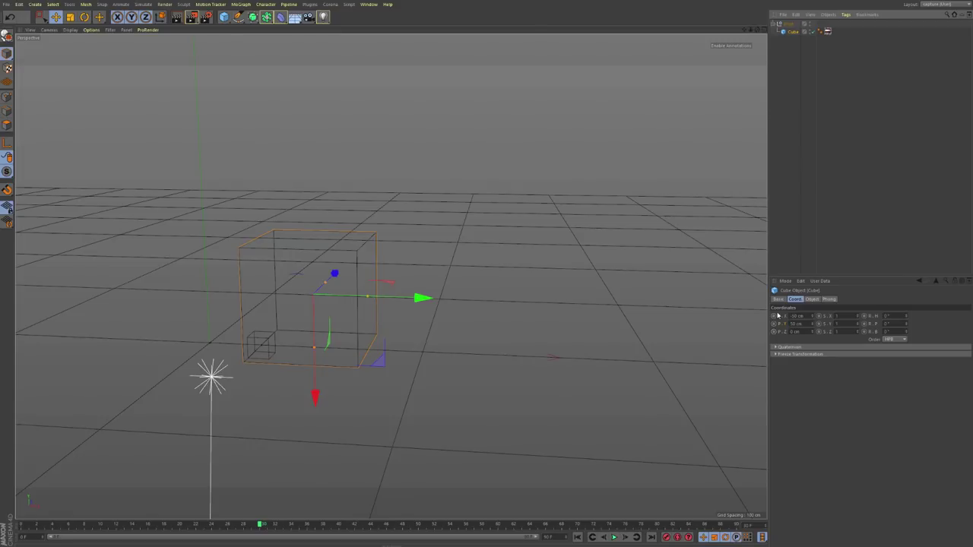
pyautogui.keyDown('ctrl'); pyautogui.moveTo(774, 325); pyautogui.dragTo(774, 314); pyautogui.keyUp('ctrl')
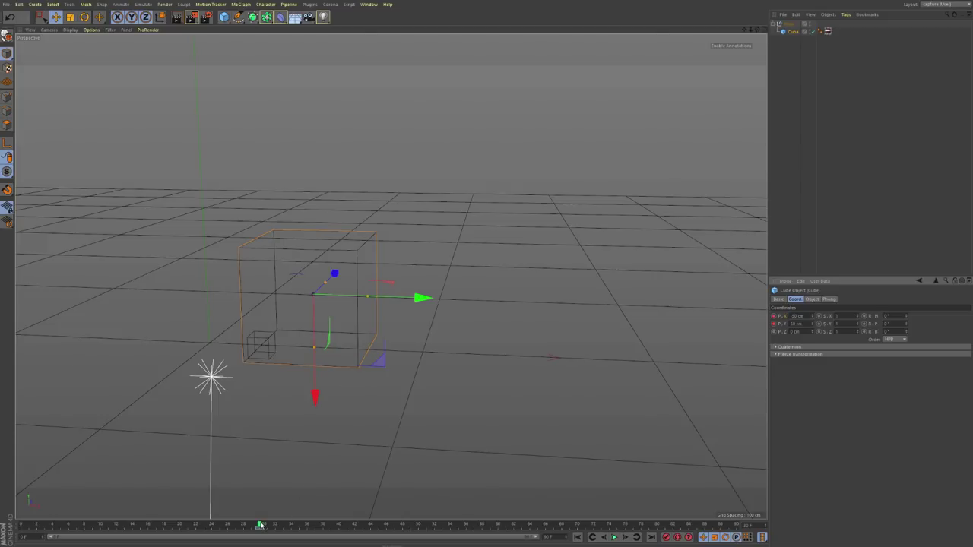
# Step: At frame 40, move the Cube back along its local Y axis to -50 cm, keyframe P.Y, and return to frame 30
pyautogui.moveTo(261, 526); pyautogui.dragTo(340, 526)
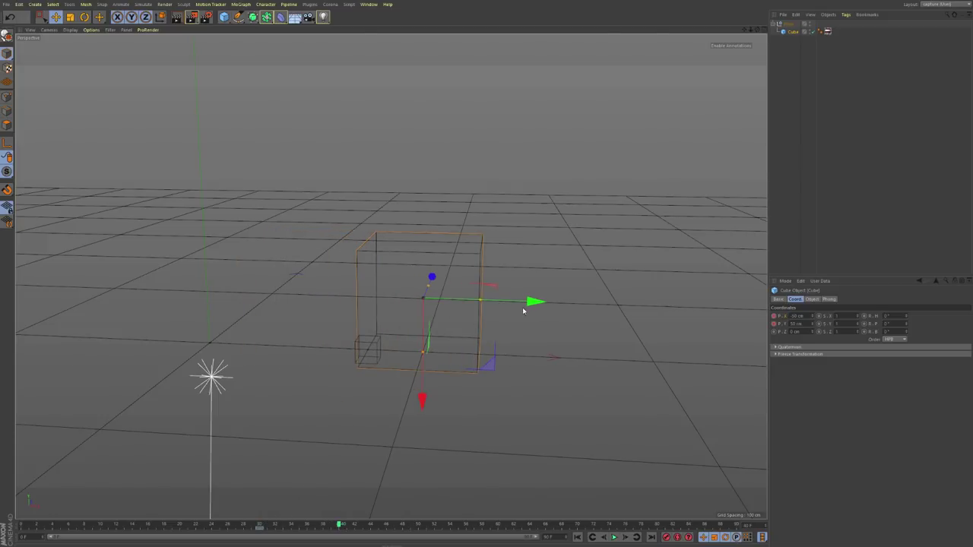
pyautogui.moveTo(534, 303); pyautogui.dragTo(417, 318)
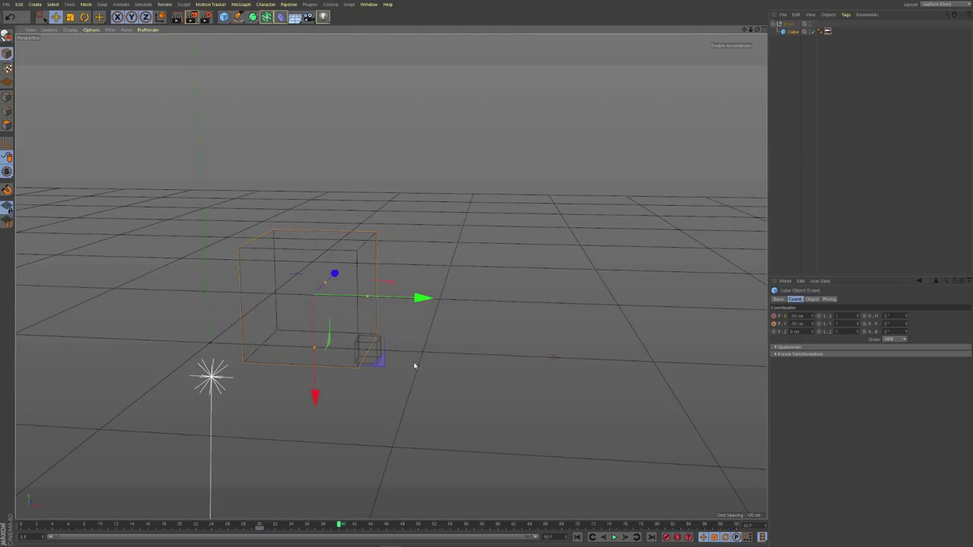
pyautogui.click(774, 324)
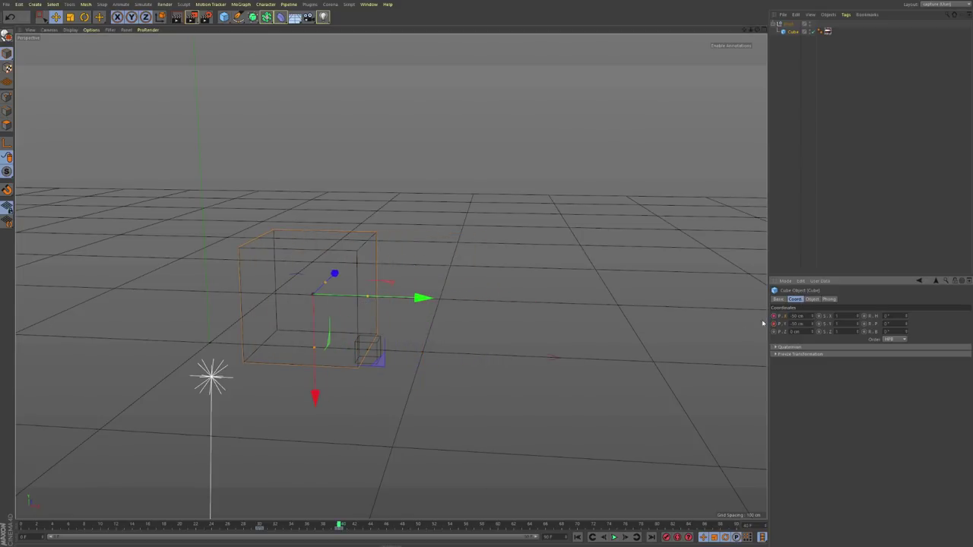
pyautogui.moveTo(260, 525)
pyautogui.mouseDown()
pyautogui.moveTo(343, 524)
pyautogui.moveTo(260, 537)
pyautogui.mouseUp()
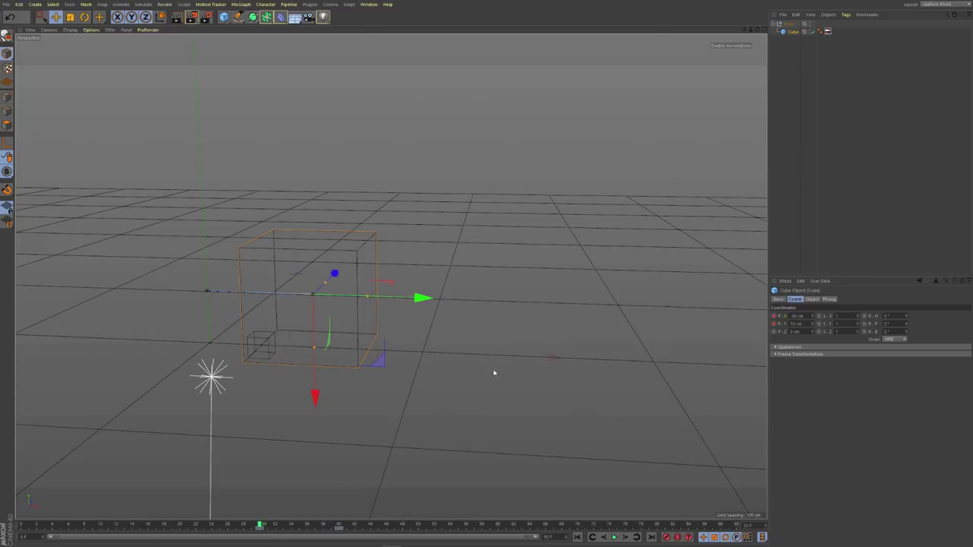
# Step: Move the frame 40 keyframes of the Pivot null and the Cube to frame 31, and return the view to shaded display
pyautogui.moveTo(788, 60); pyautogui.dragTo(786, 24)
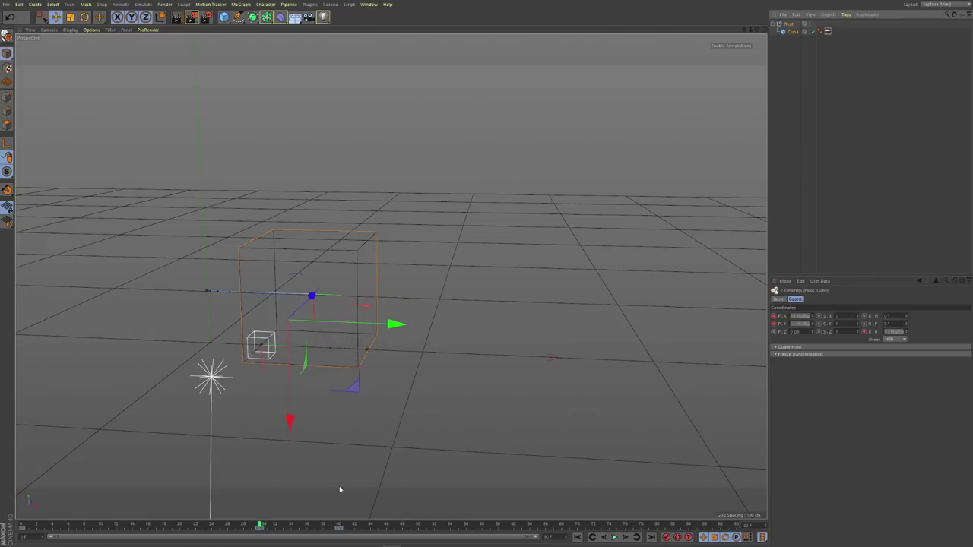
pyautogui.moveTo(339, 529); pyautogui.dragTo(266, 525)
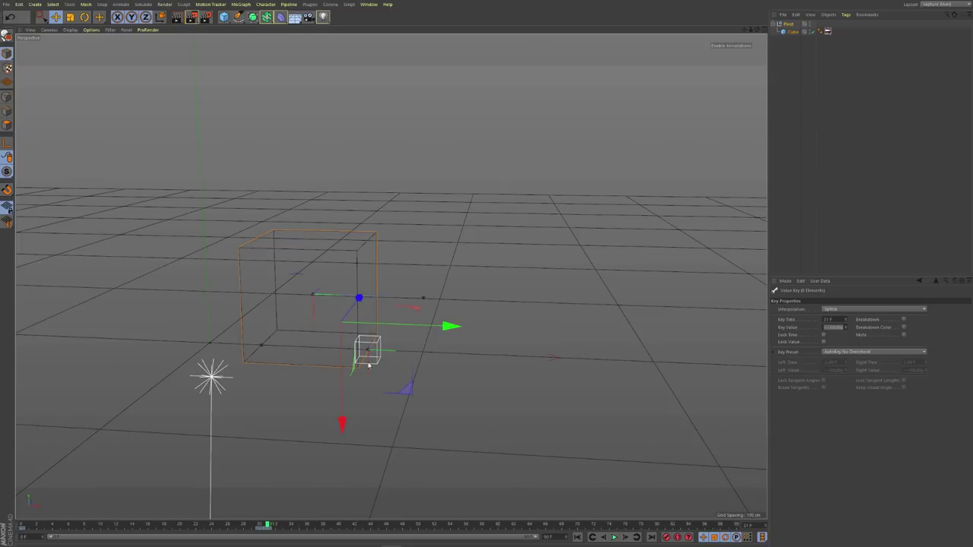
pyautogui.click(790, 25)
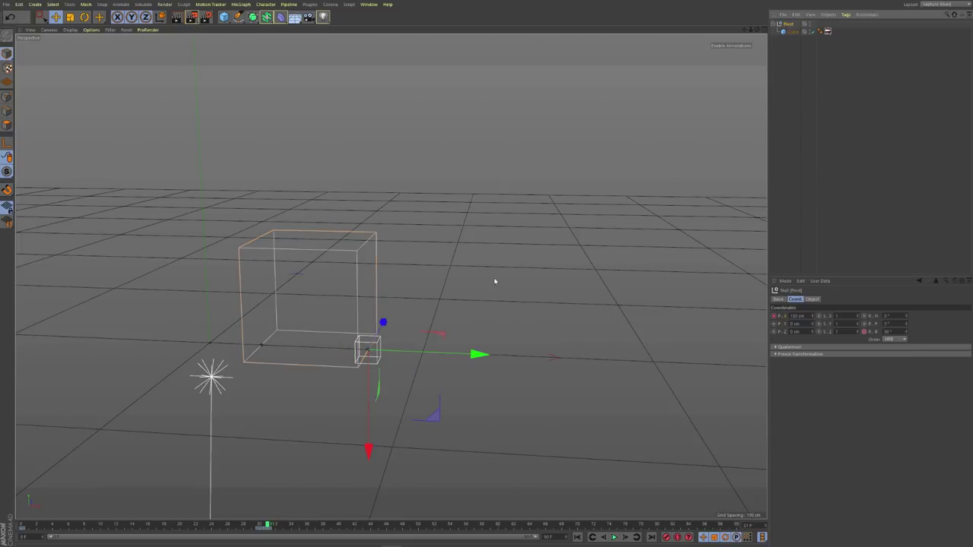
pyautogui.hotkey('ctrl', 'r')
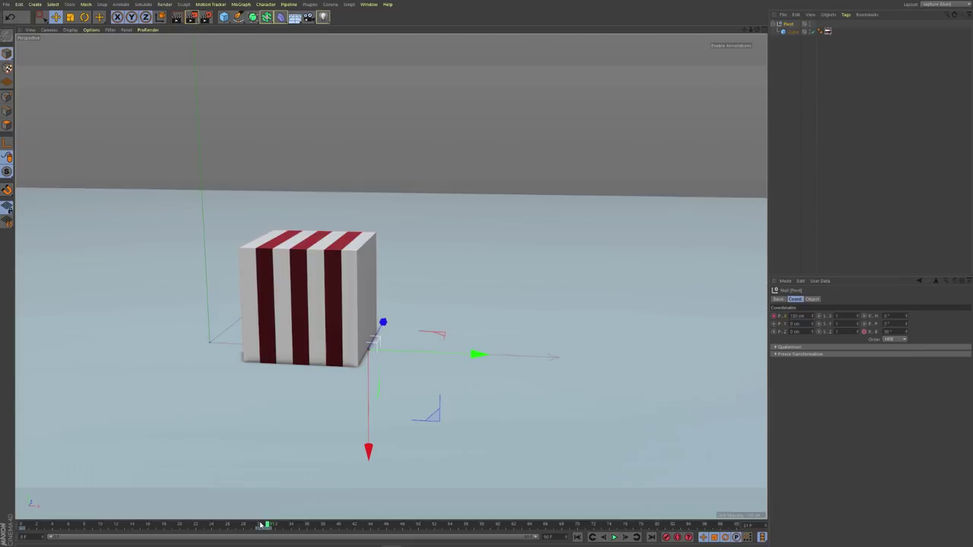
# Step: At frame 60, set the Pivot null's R.B to 180° and keyframe it
pyautogui.moveTo(259, 525); pyautogui.dragTo(495, 530)
pyautogui.click(891, 332)
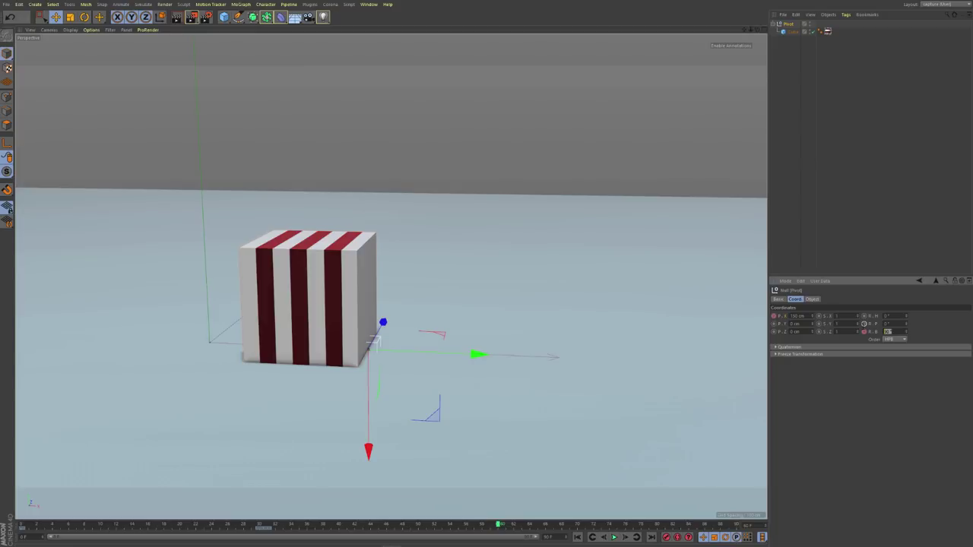
pyautogui.write('180')
pyautogui.press('Return')
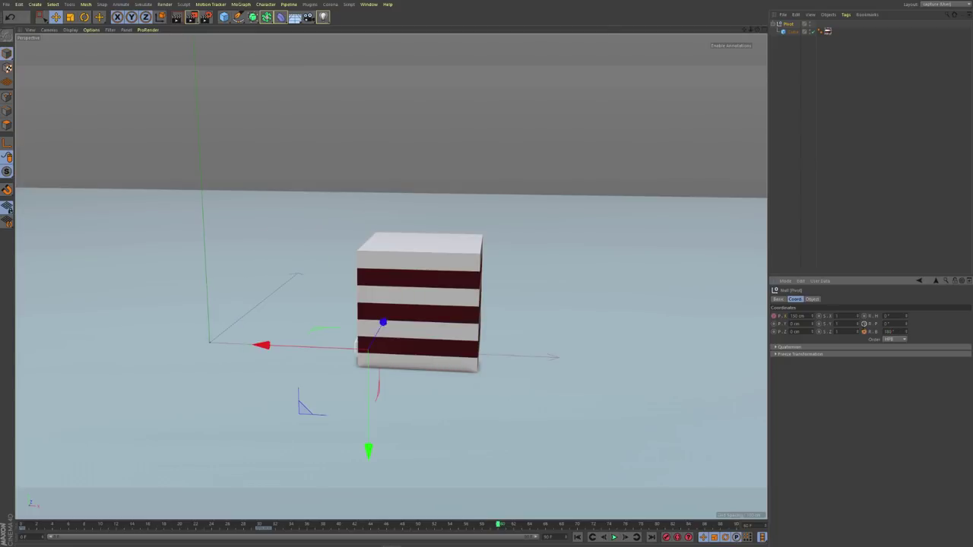
pyautogui.click(864, 332)
# Step: Switch the view to wireframe and keyframe the P.X of both the Pivot null and the Cube at frame 60
pyautogui.moveTo(496, 526)
pyautogui.mouseDown()
pyautogui.moveTo(282, 527)
pyautogui.moveTo(238, 537)
pyautogui.moveTo(34, 517)
pyautogui.moveTo(263, 498)
pyautogui.moveTo(362, 506)
pyautogui.moveTo(418, 523)
pyautogui.moveTo(497, 523)
pyautogui.mouseUp()
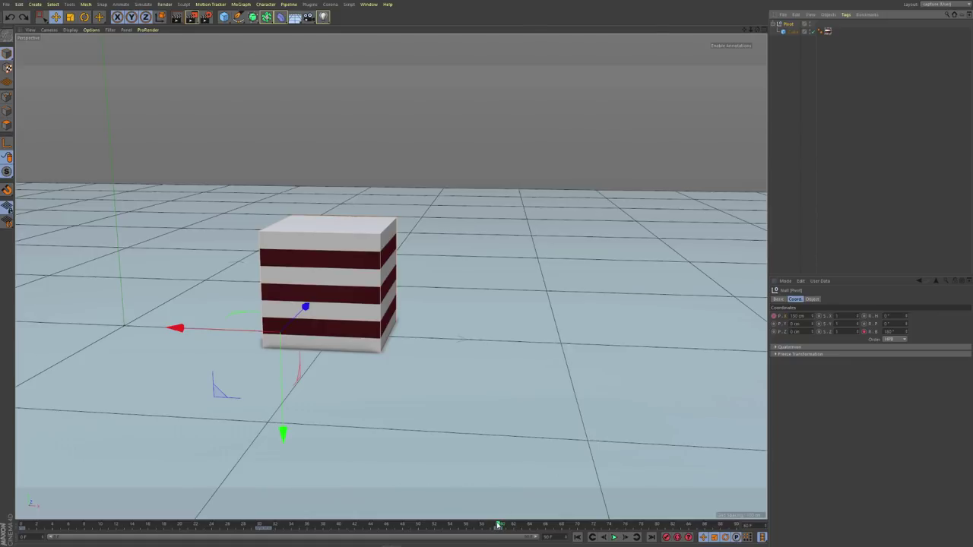
pyautogui.moveTo(498, 524)
pyautogui.mouseDown()
pyautogui.moveTo(508, 525)
pyautogui.moveTo(491, 524)
pyautogui.mouseUp()
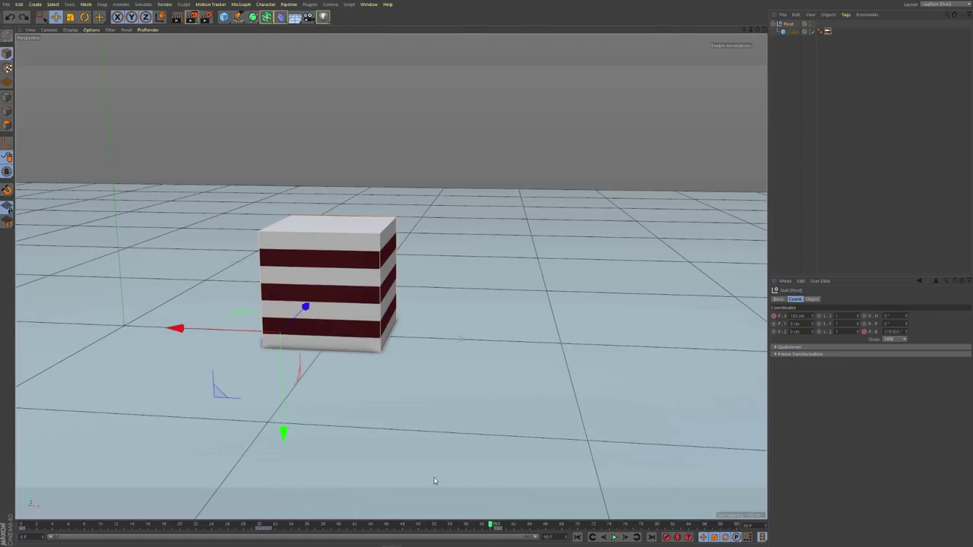
pyautogui.press('n')
pyautogui.press('g')
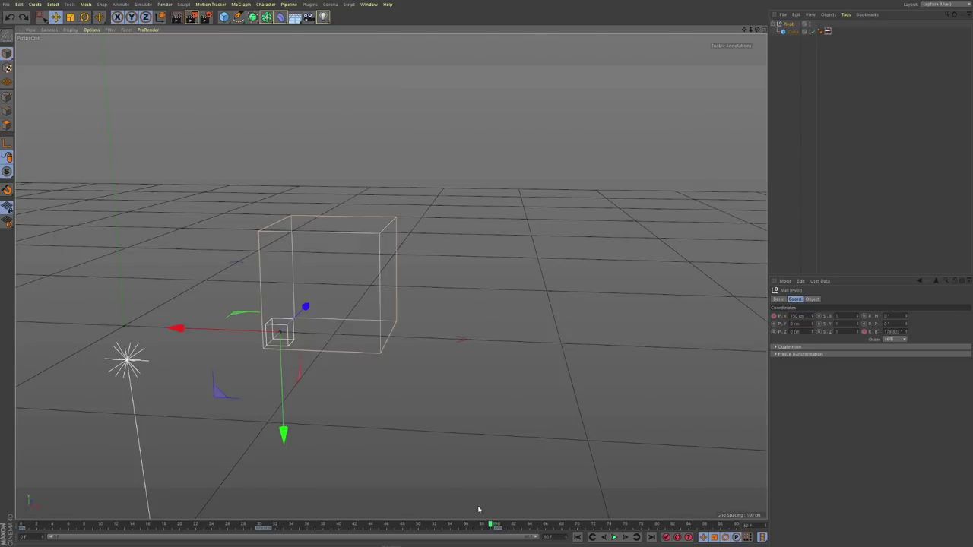
pyautogui.moveTo(491, 525); pyautogui.dragTo(499, 524)
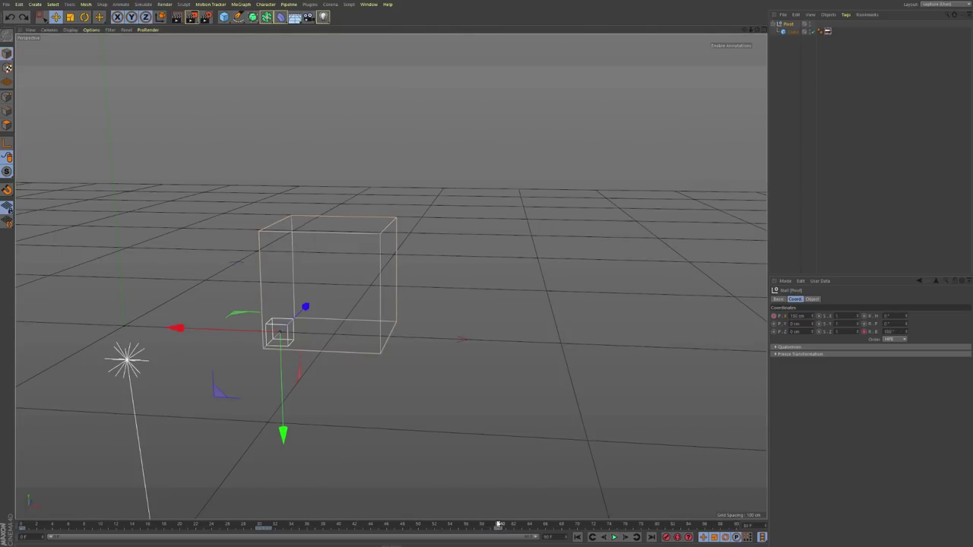
pyautogui.click(774, 315)
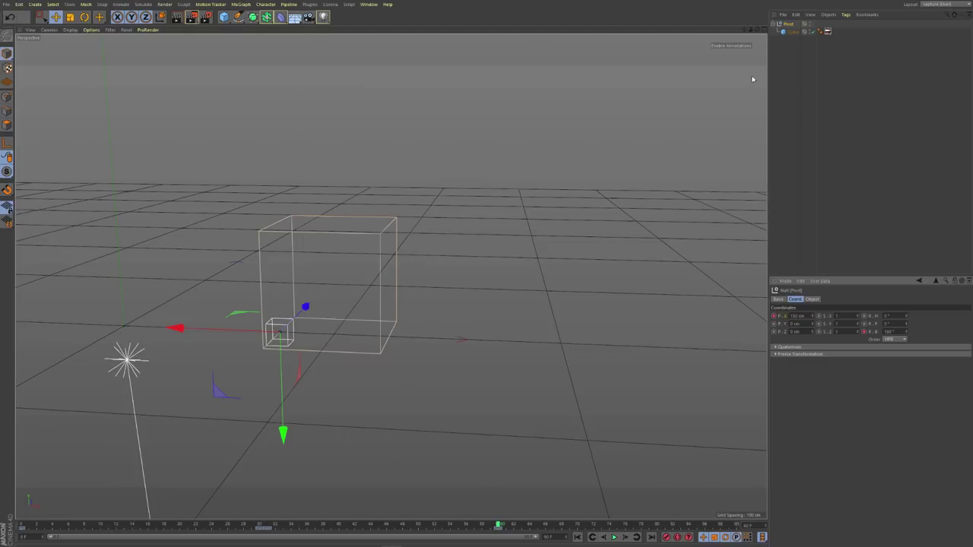
pyautogui.click(793, 32)
pyautogui.keyDown('ctrl'); pyautogui.click(774, 316); pyautogui.keyUp('ctrl')
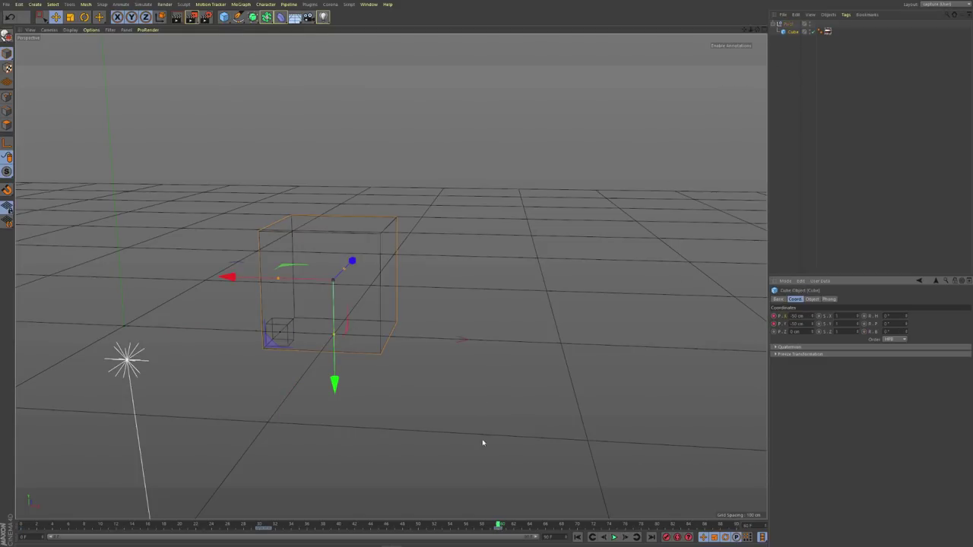
# Step: At frame 61, move the Pivot null to P.X 250 cm and keyframe the Cube's P.X at 50 cm
pyautogui.click(626, 537)
pyautogui.click(785, 23)
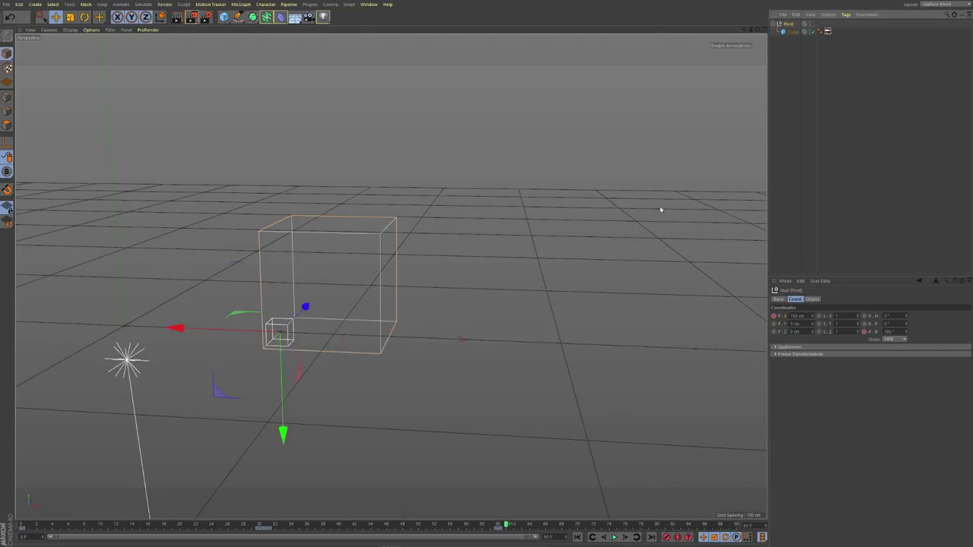
pyautogui.moveTo(183, 336); pyautogui.dragTo(284, 360)
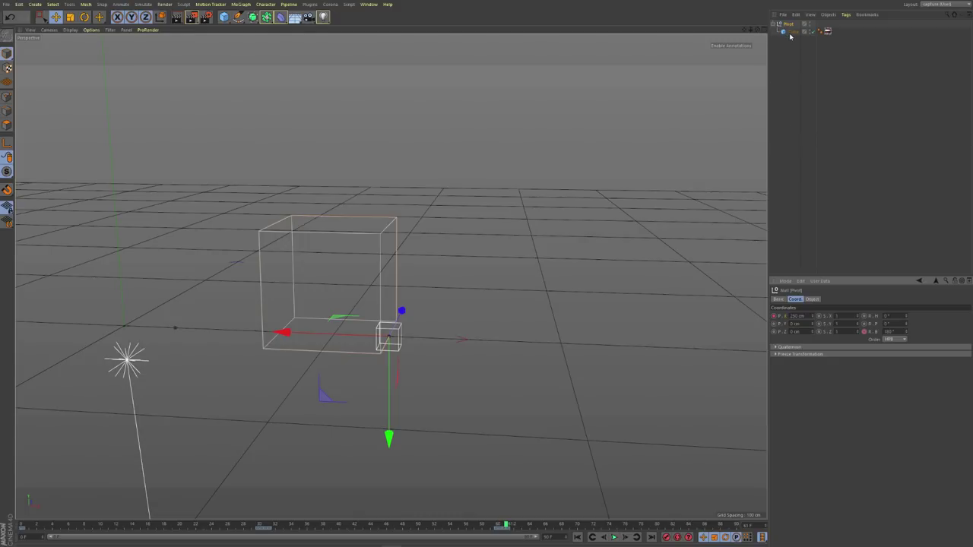
pyautogui.click(792, 34)
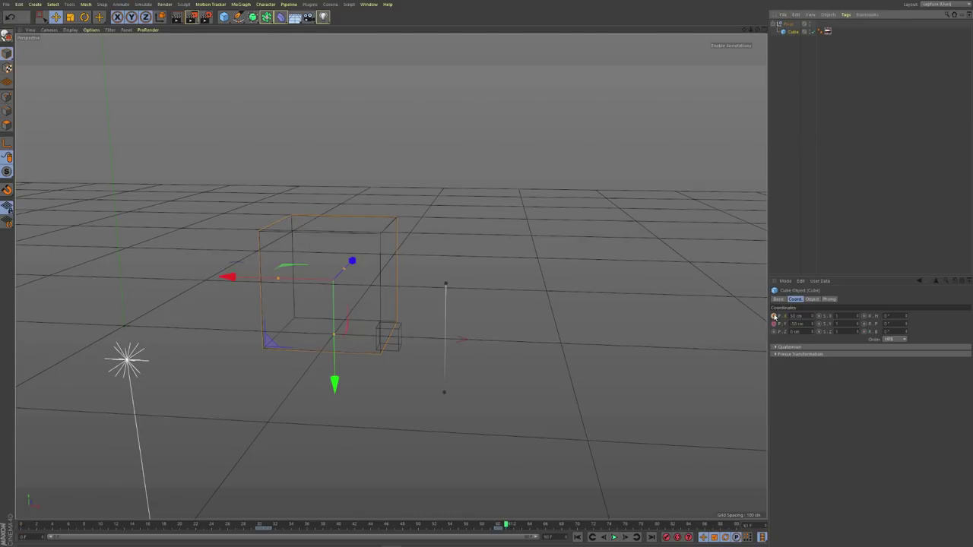
pyautogui.click(774, 315)
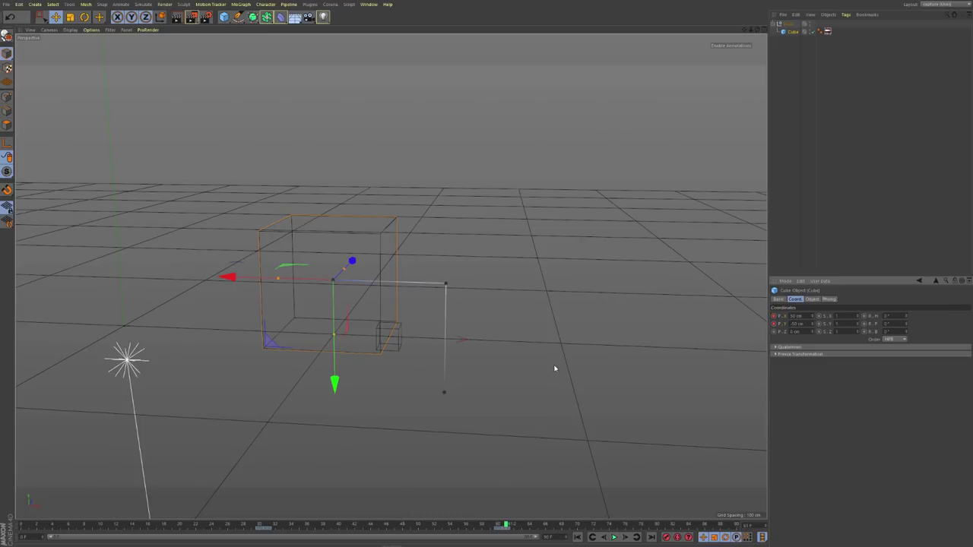
# Step: In shaded display, rotate the Pivot null to R.B 270° at frame 90, keyframe it, and scrub back to the start
pyautogui.hotkey('ctrl', 'r')
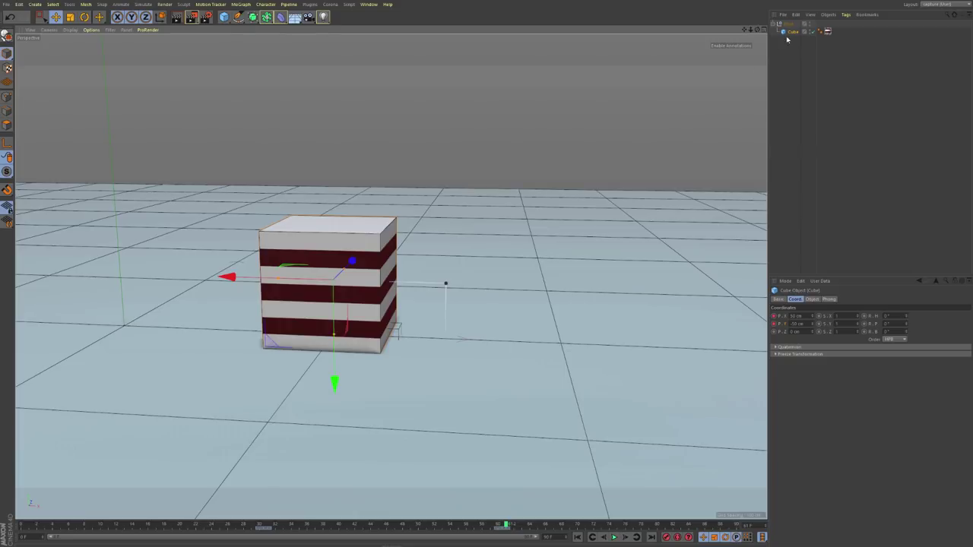
pyautogui.hotkey('alt', 'g')
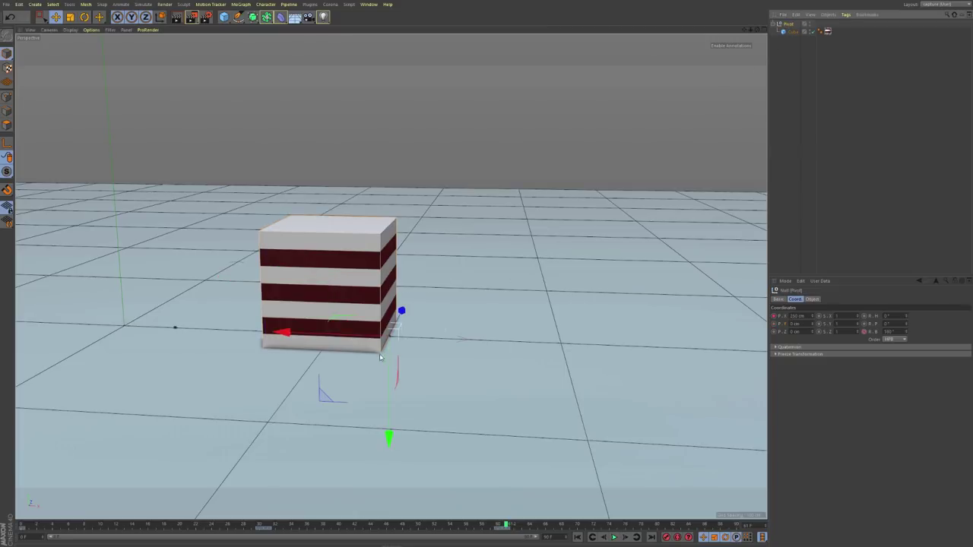
pyautogui.moveTo(507, 525); pyautogui.dragTo(736, 524)
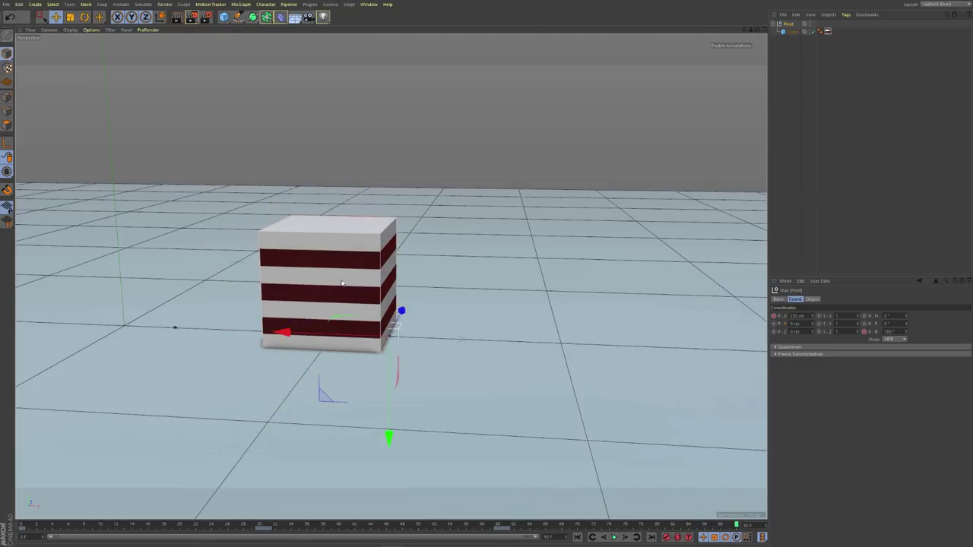
pyautogui.press('r')
pyautogui.moveTo(423, 269); pyautogui.dragTo(494, 398)
pyautogui.click(786, 25)
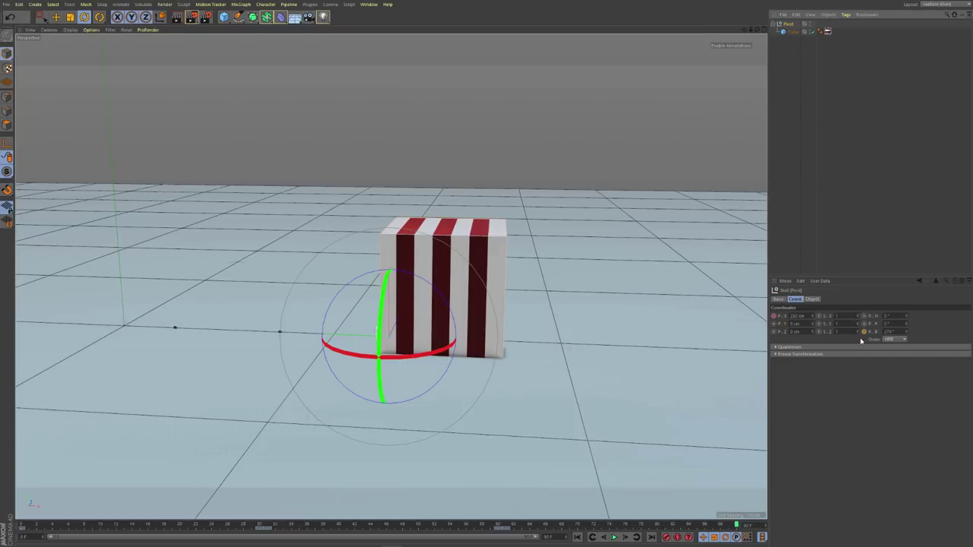
pyautogui.moveTo(735, 526); pyautogui.dragTo(31, 475)
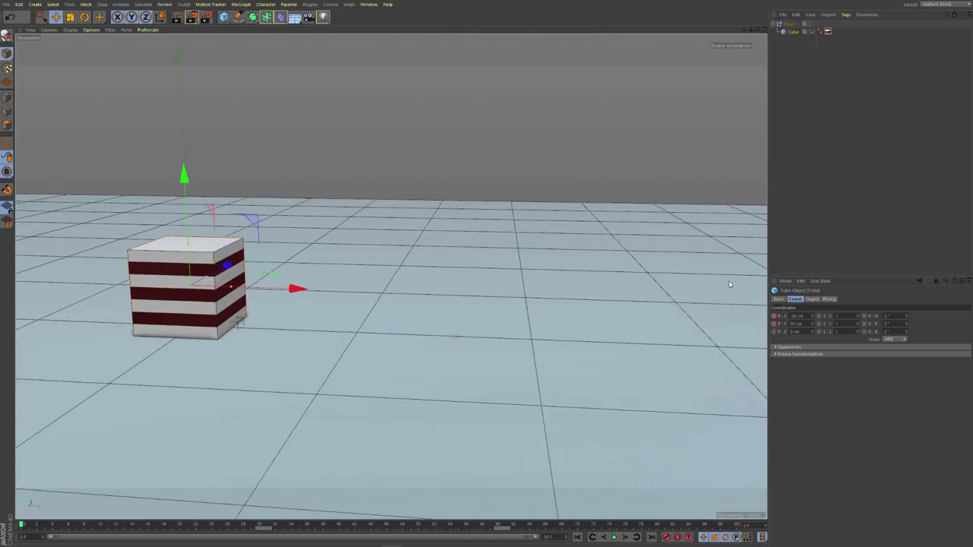
# Step: Delete all of the Pivot and Cube animation in the Timeline's dope sheet and close the Timeline
pyautogui.keyDown('alt'); pyautogui.moveTo(298, 309); pyautogui.dragTo(318, 280); pyautogui.keyUp('alt')
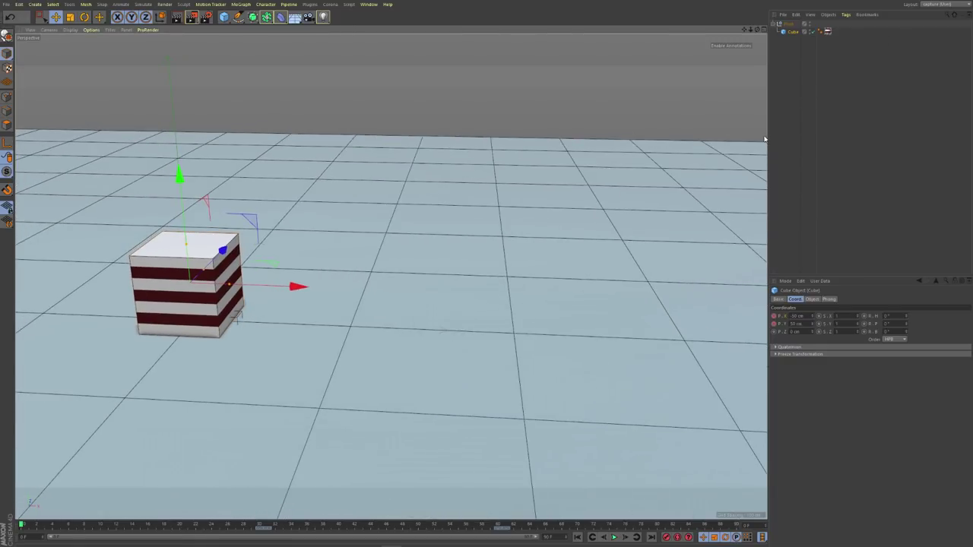
pyautogui.hotkey('shift', 'F3')
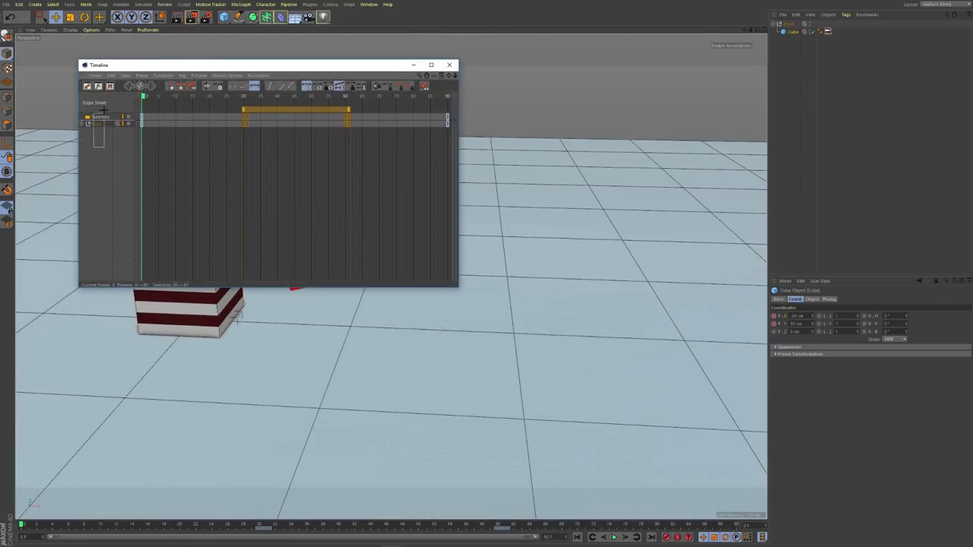
pyautogui.click(91, 121)
pyautogui.press('Delete')
pyautogui.click(450, 64)
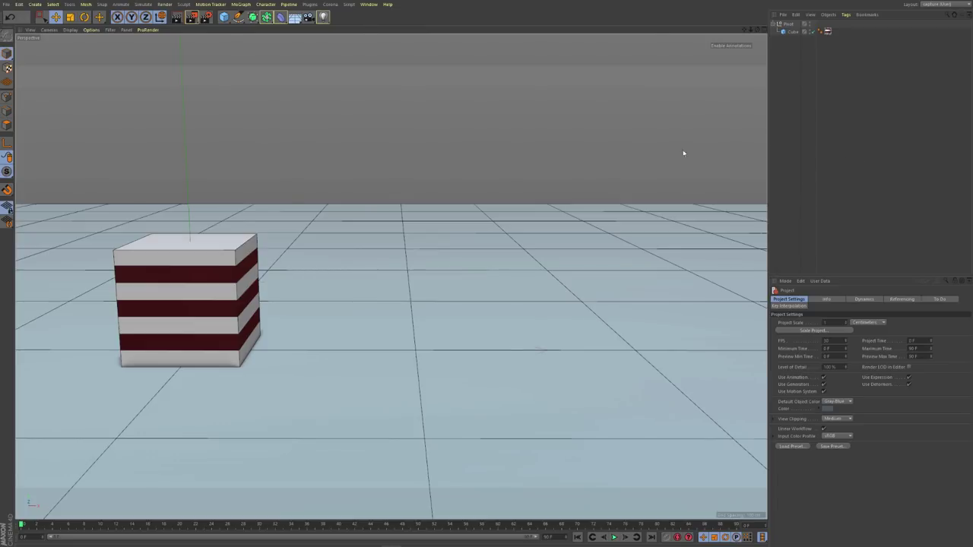
# Step: Create a null named Global Control and make the Pivot with its Cube a child of it, undoing each test move along X
pyautogui.moveTo(224, 17); pyautogui.dragTo(255, 35)
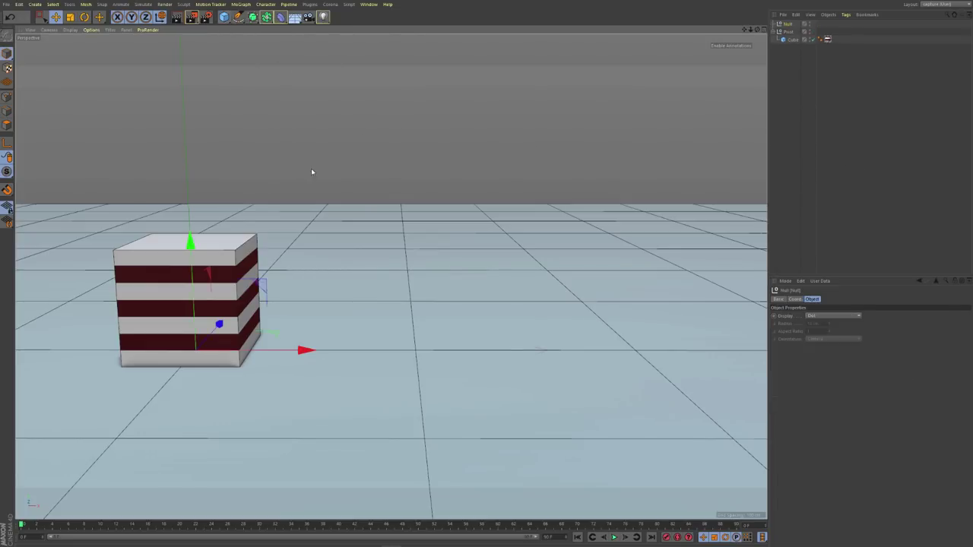
pyautogui.moveTo(308, 342); pyautogui.dragTo(598, 367)
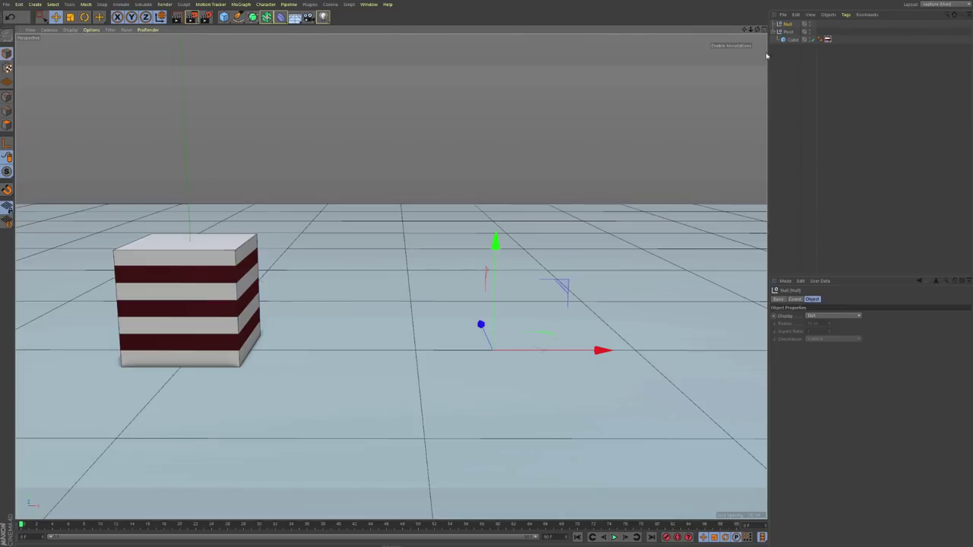
pyautogui.hotkey('ctrl', 'z')
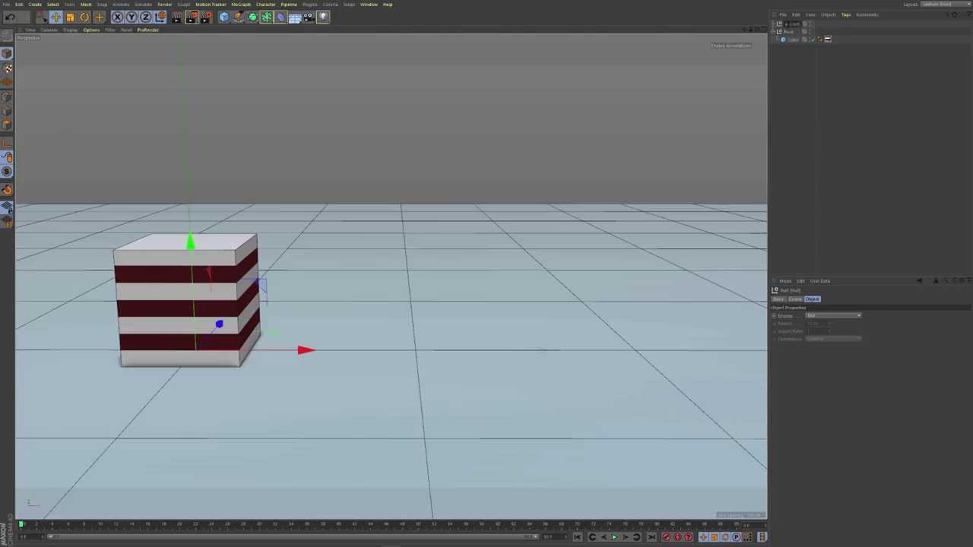
pyautogui.press('Return')
pyautogui.moveTo(789, 32); pyautogui.dragTo(798, 27)
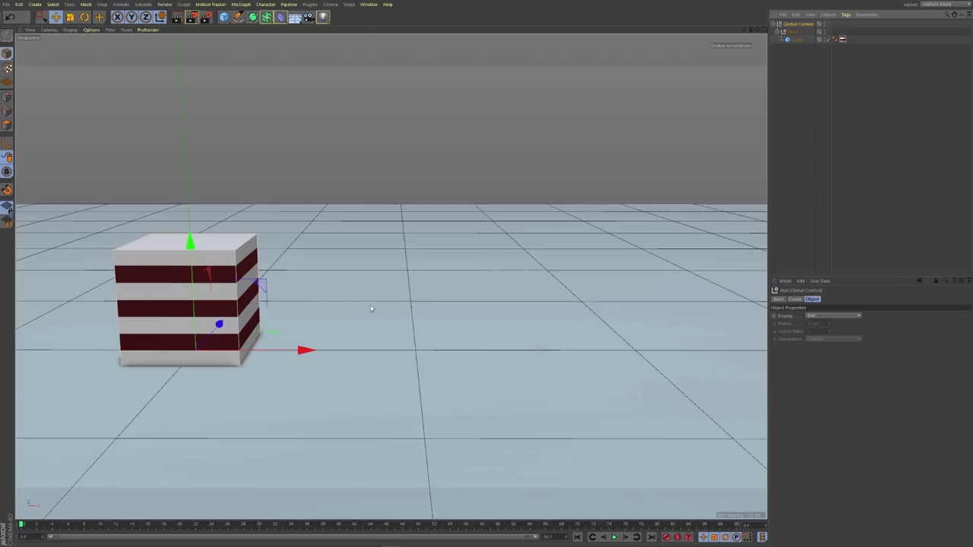
pyautogui.moveTo(308, 349); pyautogui.dragTo(265, 304)
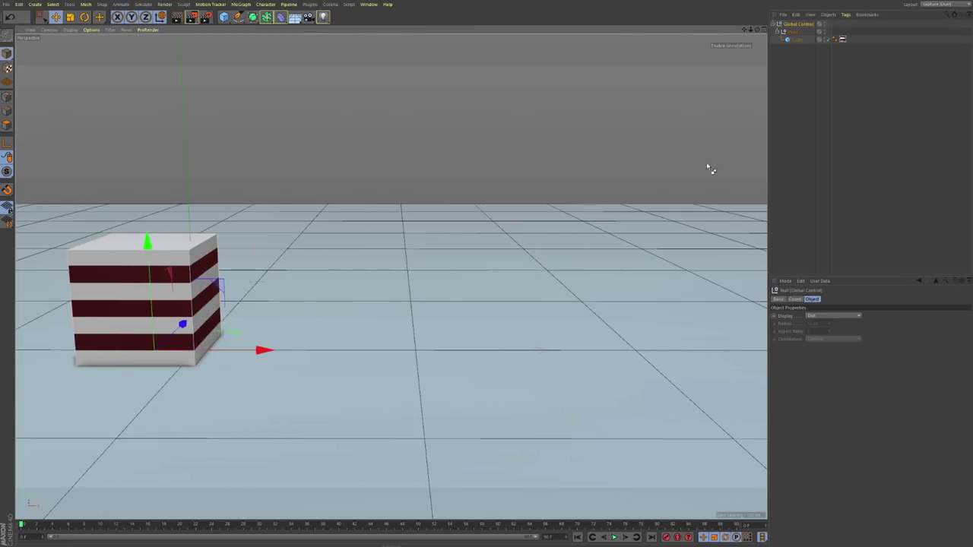
pyautogui.hotkey('ctrl', 'z')
# Step: Add an XPresso tag to the Global Control null and place its editor window clear of the object attributes
pyautogui.rightClick(802, 24)
pyautogui.moveTo(828, 26)
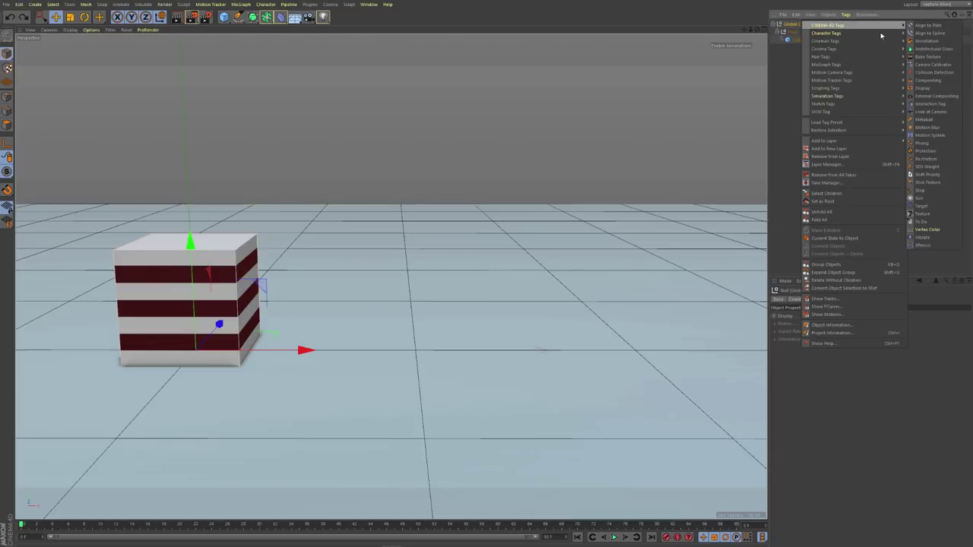
pyautogui.click(922, 245)
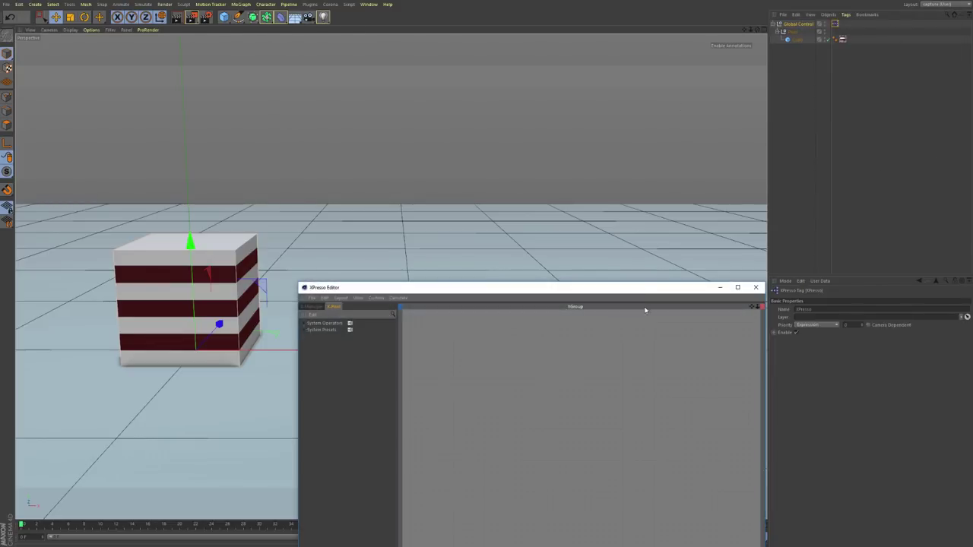
pyautogui.moveTo(646, 287); pyautogui.dragTo(612, 18)
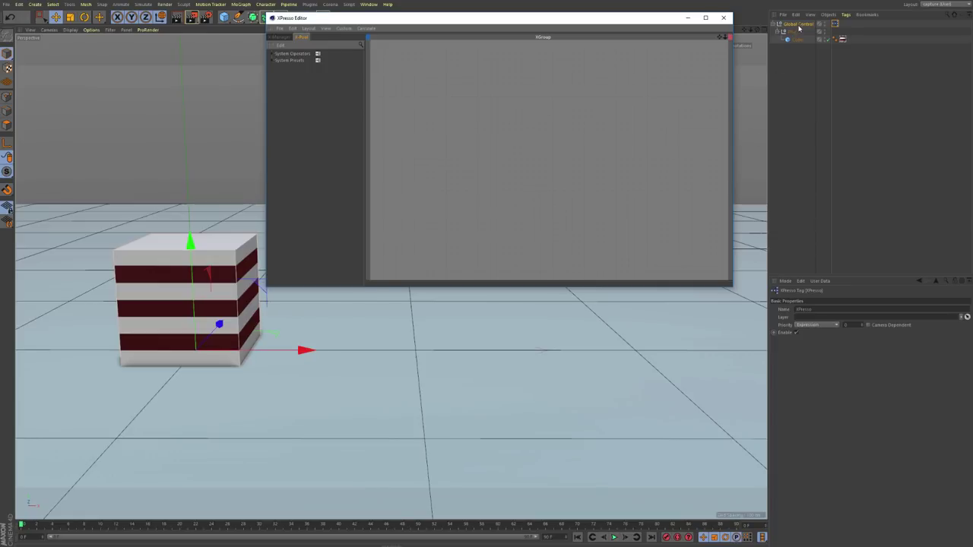
# Step: Add the Global Control null as a node in the XPresso graph and give it a Position X output port
pyautogui.moveTo(798, 29); pyautogui.dragTo(414, 95)
pyautogui.click(791, 25)
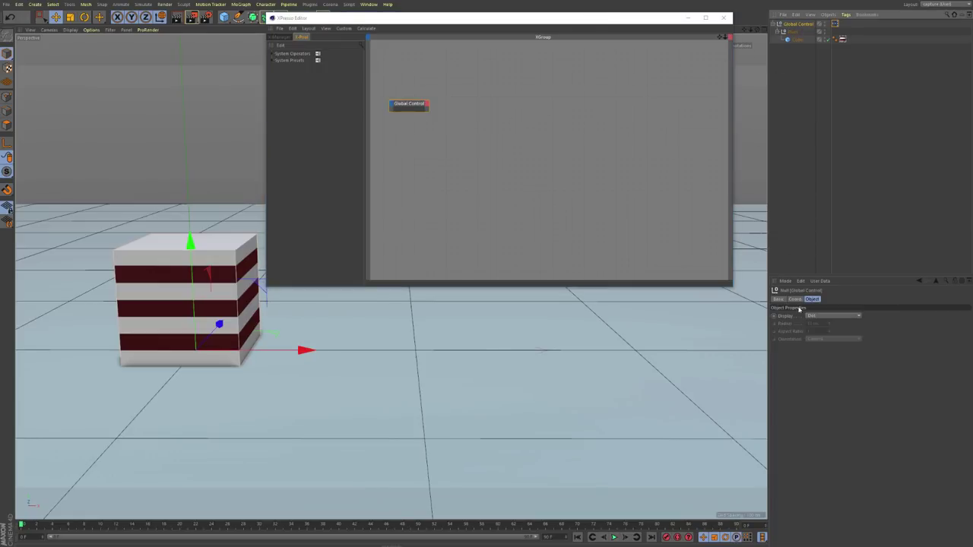
pyautogui.click(795, 298)
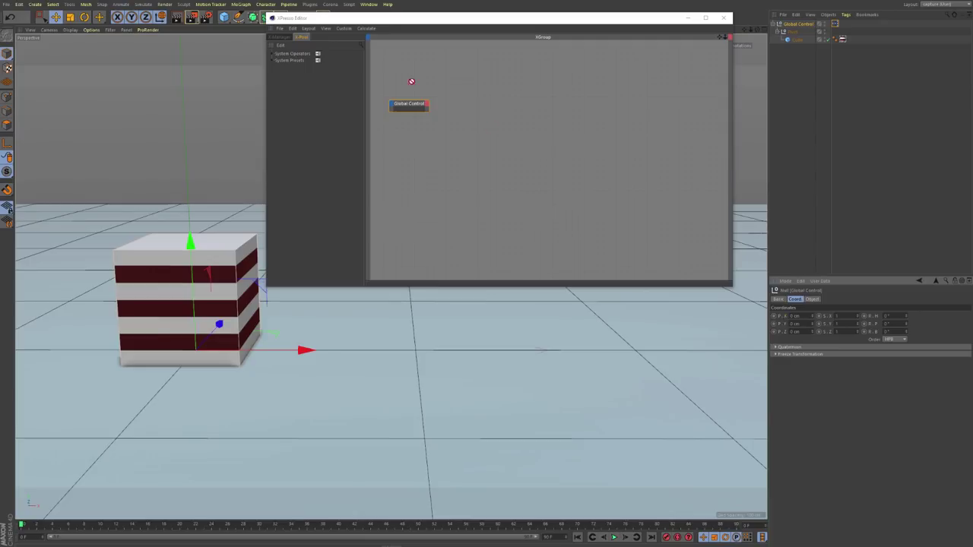
pyautogui.moveTo(430, 102); pyautogui.dragTo(428, 109)
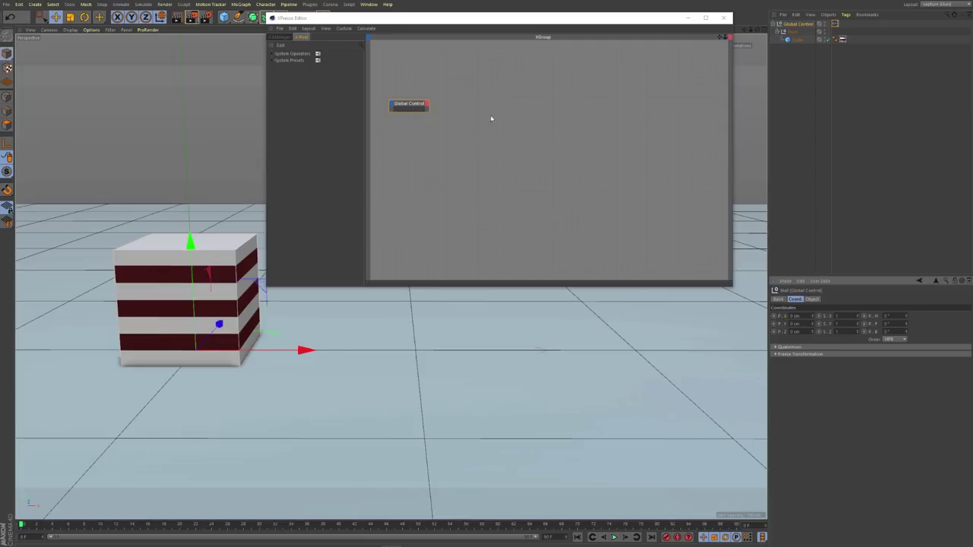
# Step: Add the Pivot null as a node in the XPresso graph, undo a test bank rotation, and give the node a Rotation B input port
pyautogui.moveTo(790, 33); pyautogui.dragTo(649, 92)
pyautogui.click(793, 33)
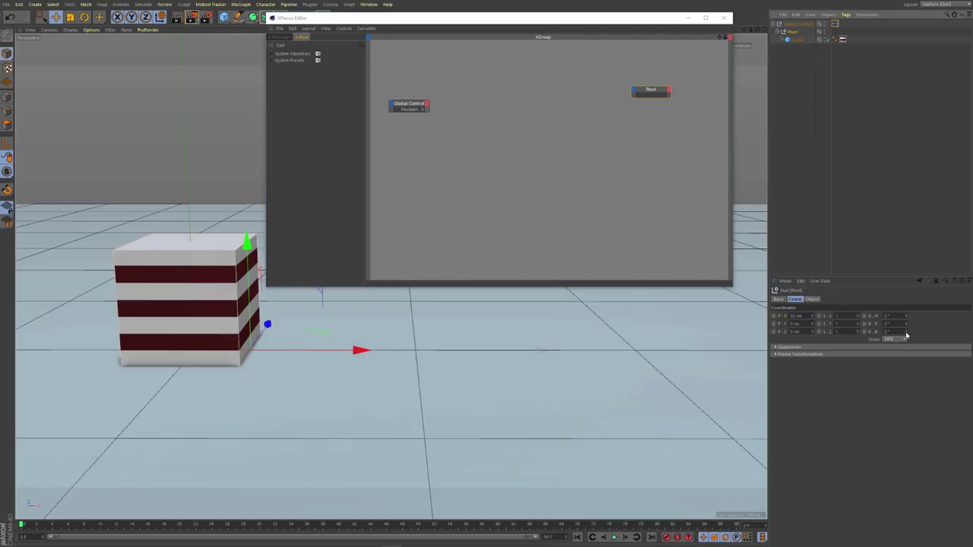
pyautogui.moveTo(906, 333); pyautogui.dragTo(906, 355)
pyautogui.hotkey('ctrl', 'z')
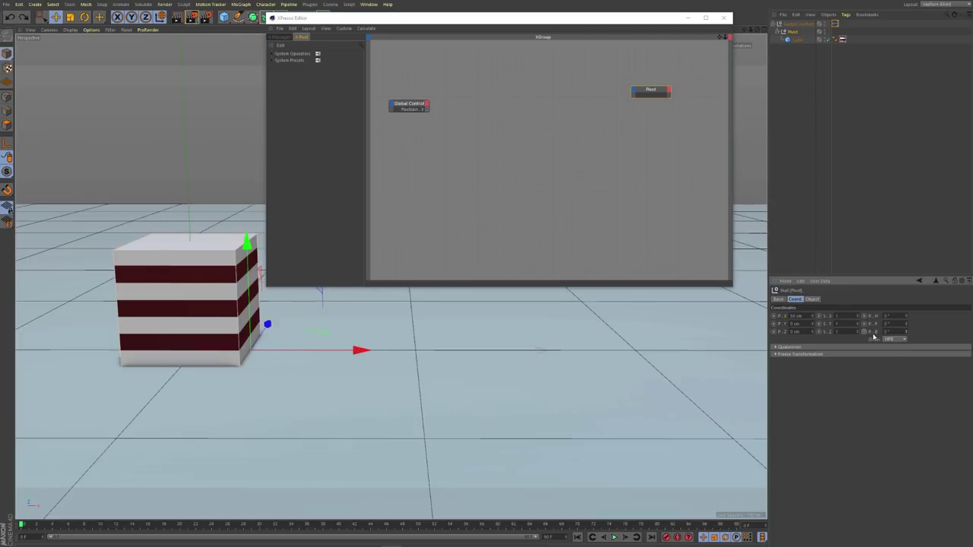
pyautogui.moveTo(719, 190); pyautogui.dragTo(634, 93)
pyautogui.moveTo(653, 90); pyautogui.dragTo(655, 120)
# Step: Add a Range Mapper node between the two nodes and connect Global Control's Position X output to its input
pyautogui.rightClick(500, 123)
pyautogui.moveTo(525, 126)
pyautogui.moveTo(563, 127)
pyautogui.moveTo(606, 149)
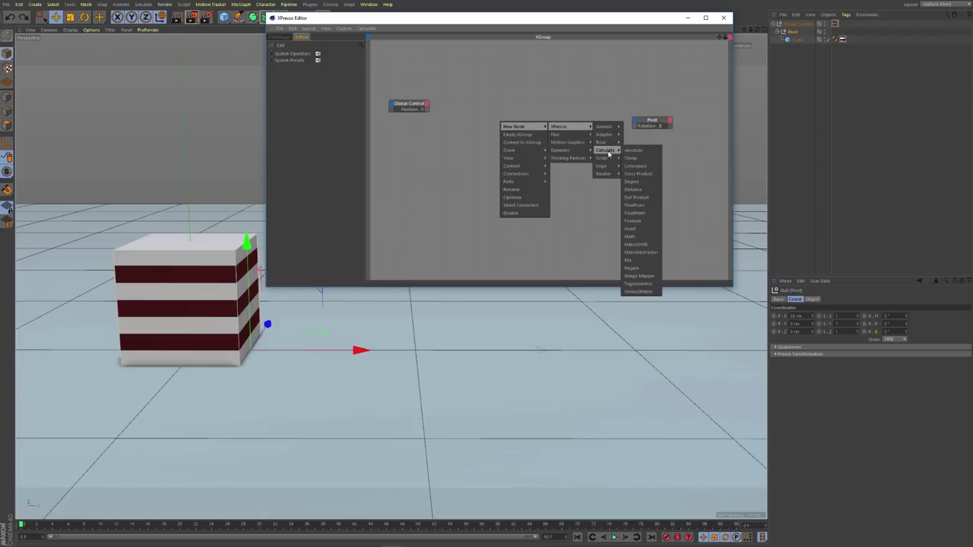
pyautogui.click(638, 275)
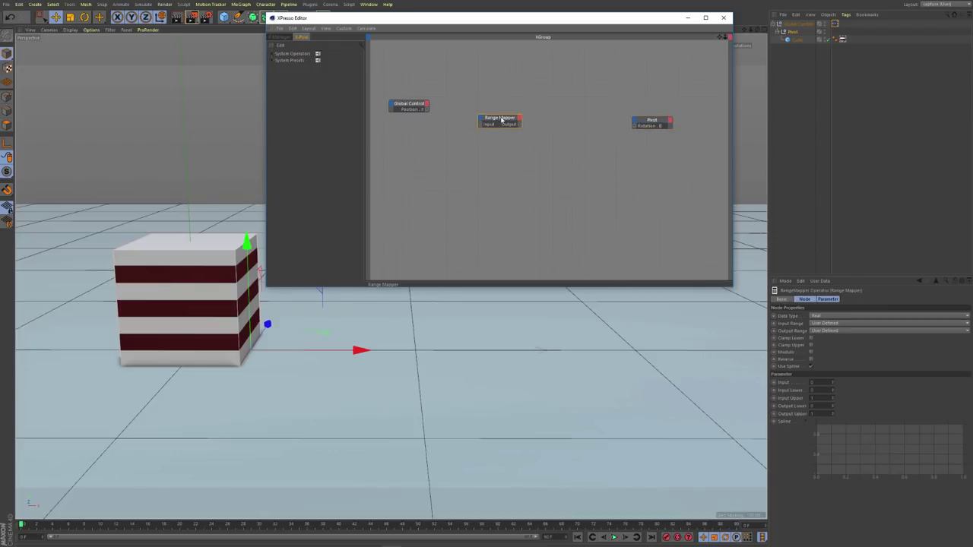
pyautogui.moveTo(428, 109); pyautogui.dragTo(498, 119)
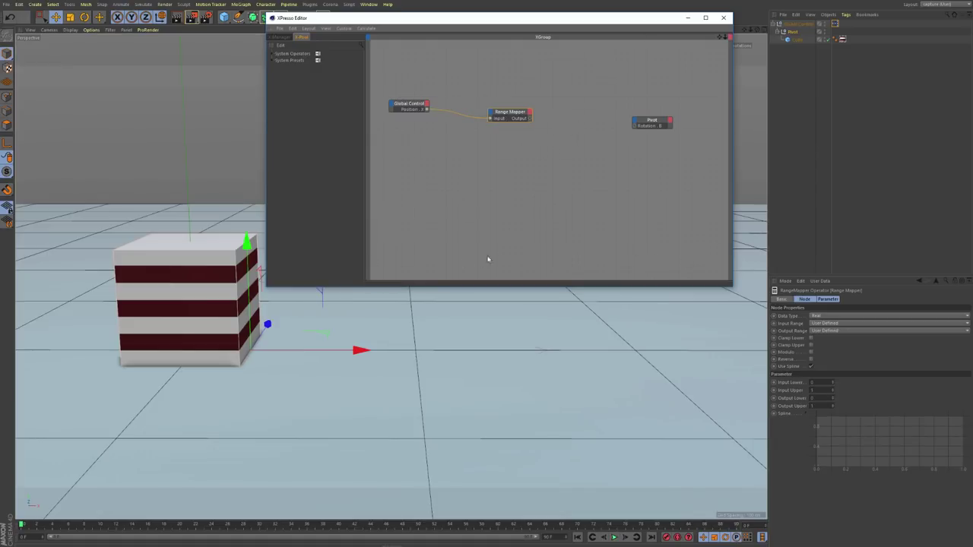
# Step: Test rolling the cube by rotating the Pivot null to a 90° bank, and undo the rotation
pyautogui.click(804, 24)
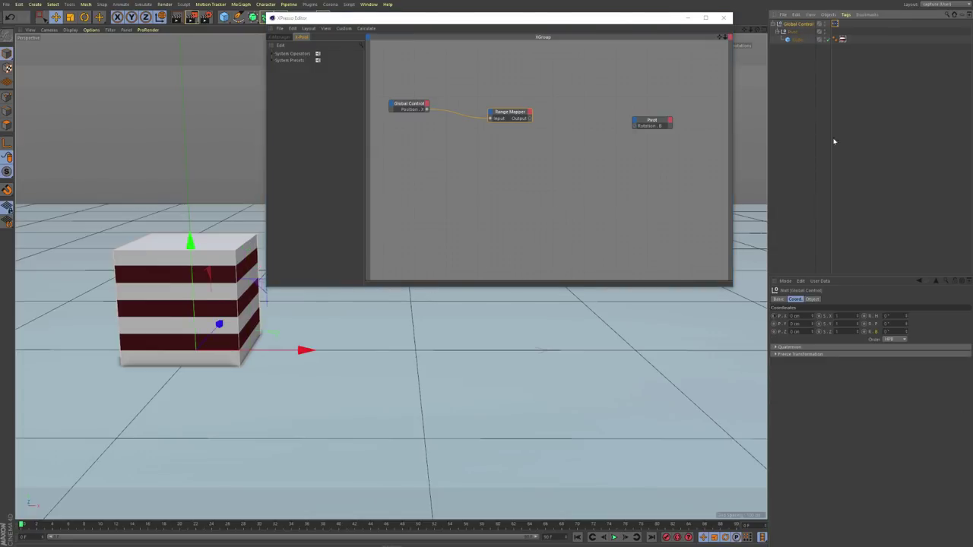
pyautogui.click(794, 32)
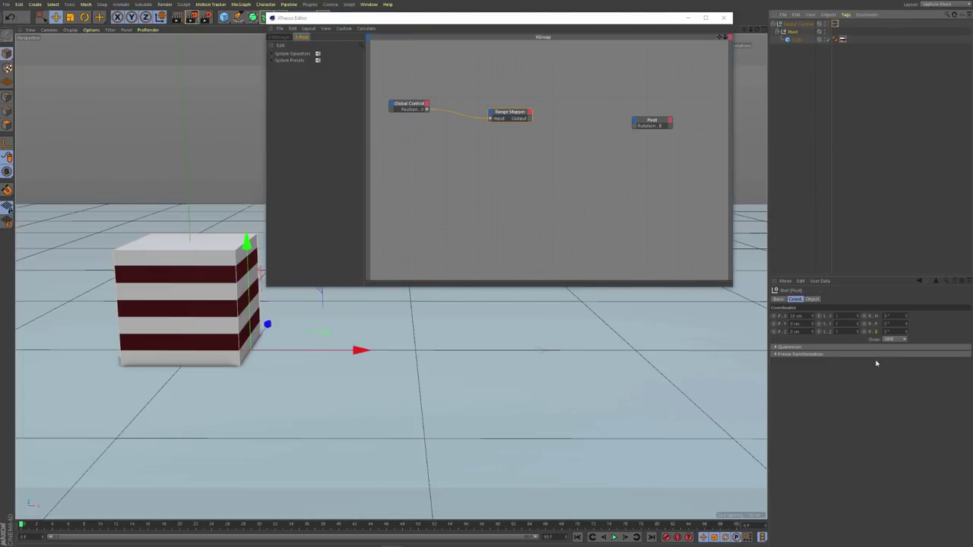
pyautogui.moveTo(906, 332); pyautogui.dragTo(905, 286)
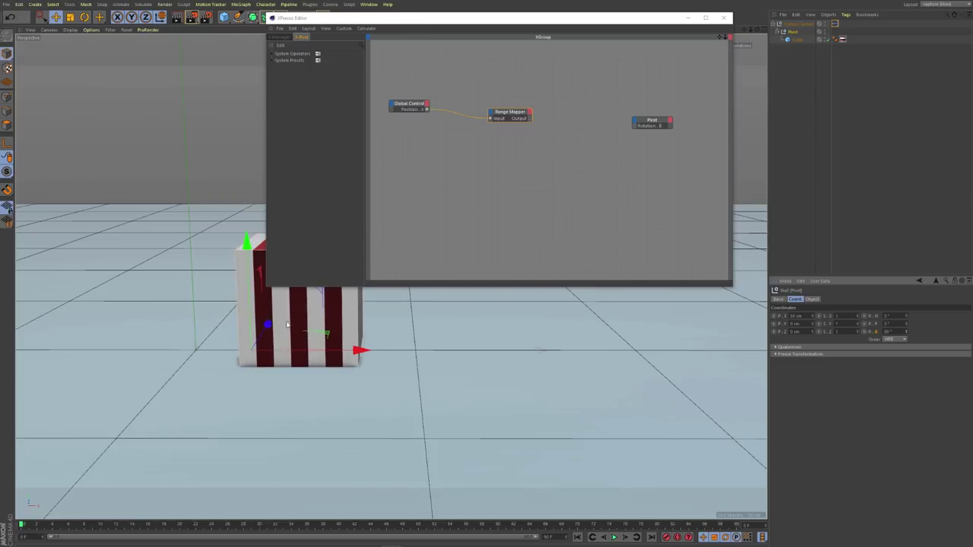
pyautogui.hotkey('ctrl', 'z')
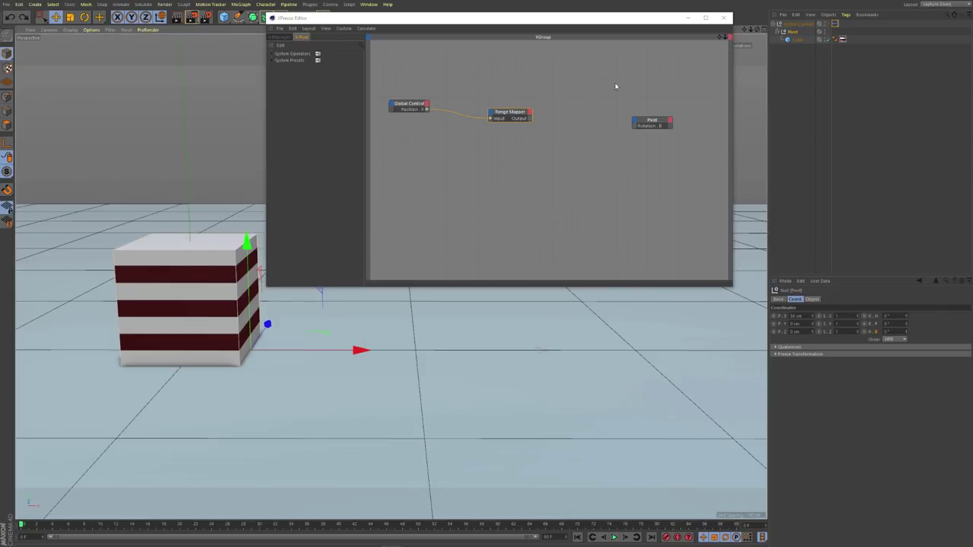
# Step: Place the XPresso editor clear of the cube and test moving Global Control about 104 cm along X
pyautogui.moveTo(634, 21); pyautogui.dragTo(714, 369)
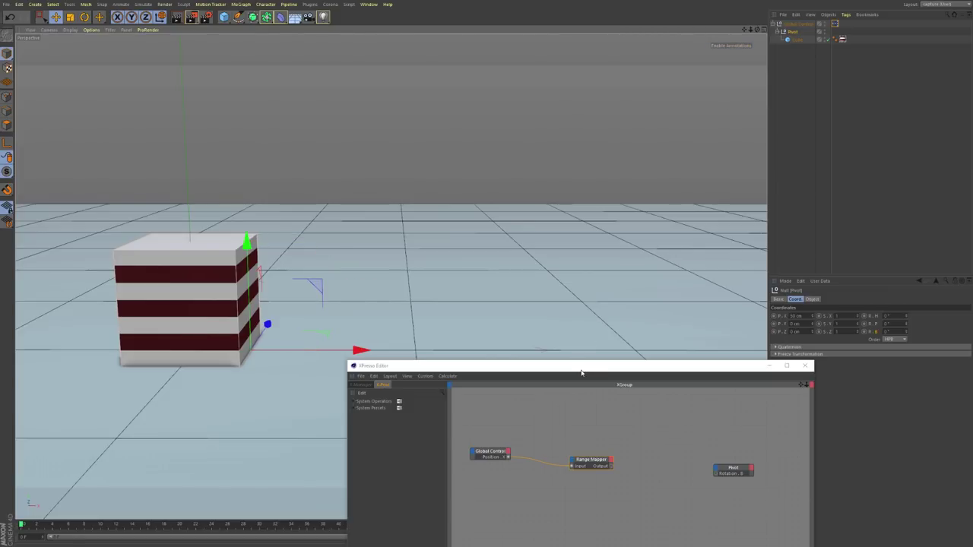
pyautogui.moveTo(583, 371)
pyautogui.mouseDown()
pyautogui.moveTo(577, 241)
pyautogui.moveTo(547, 75)
pyautogui.mouseUp()
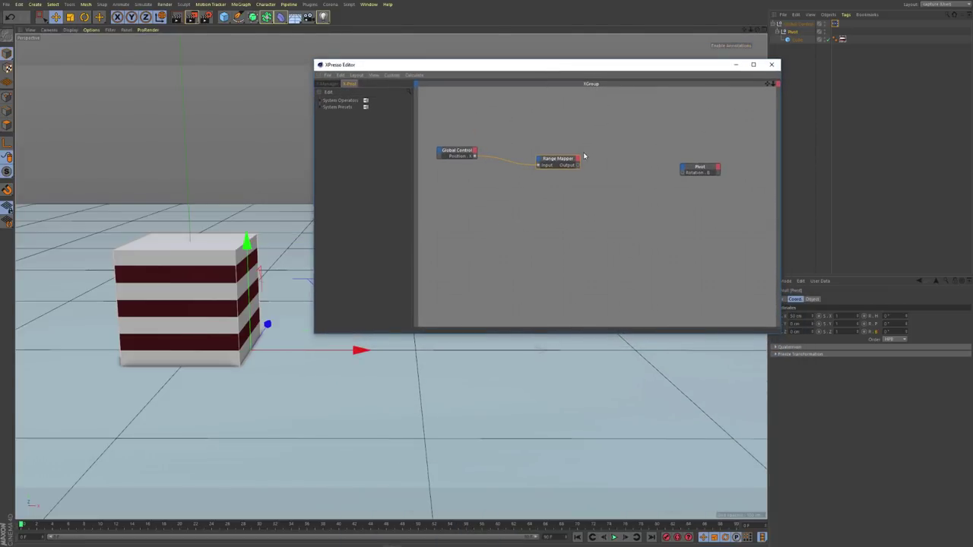
pyautogui.click(794, 27)
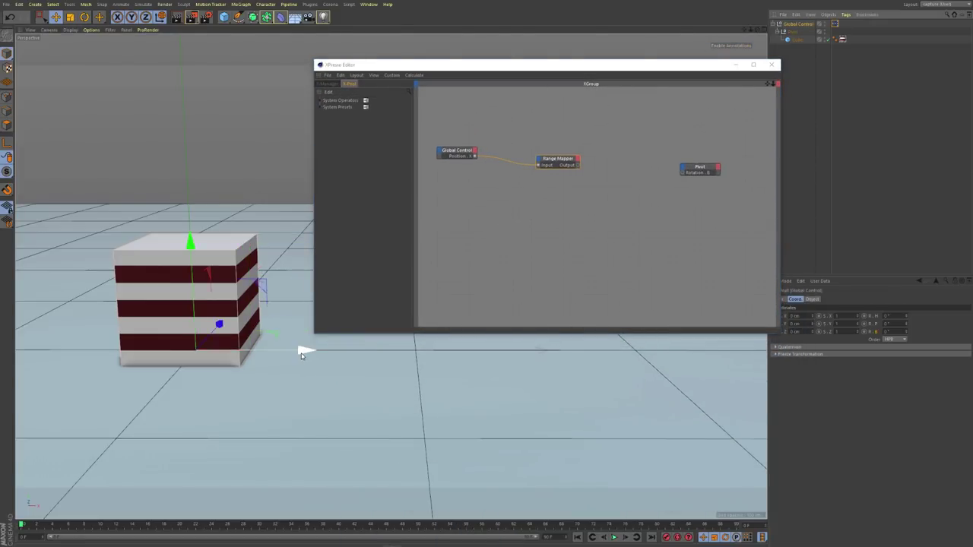
pyautogui.moveTo(304, 349); pyautogui.dragTo(419, 352)
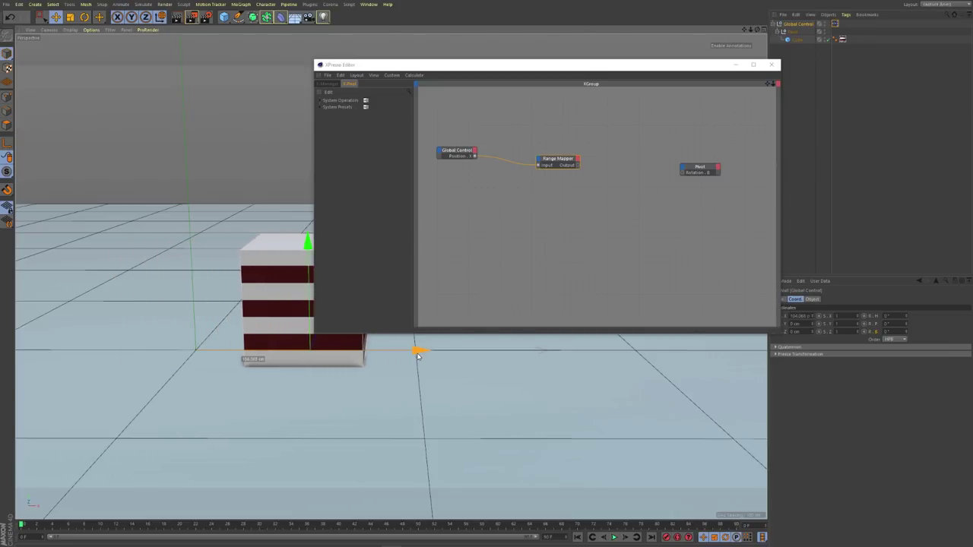
# Step: Set the Range Mapper's Input Upper to 100, Output Range to Degree and Output Upper to 90°, and connect its output to the Pivot's Rotation B
pyautogui.click(568, 161)
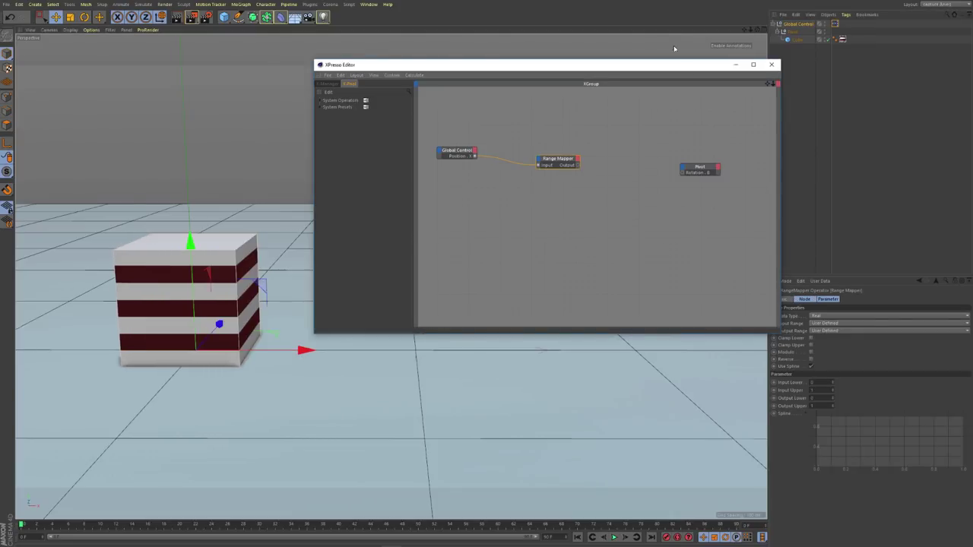
pyautogui.moveTo(674, 66); pyautogui.dragTo(649, 42)
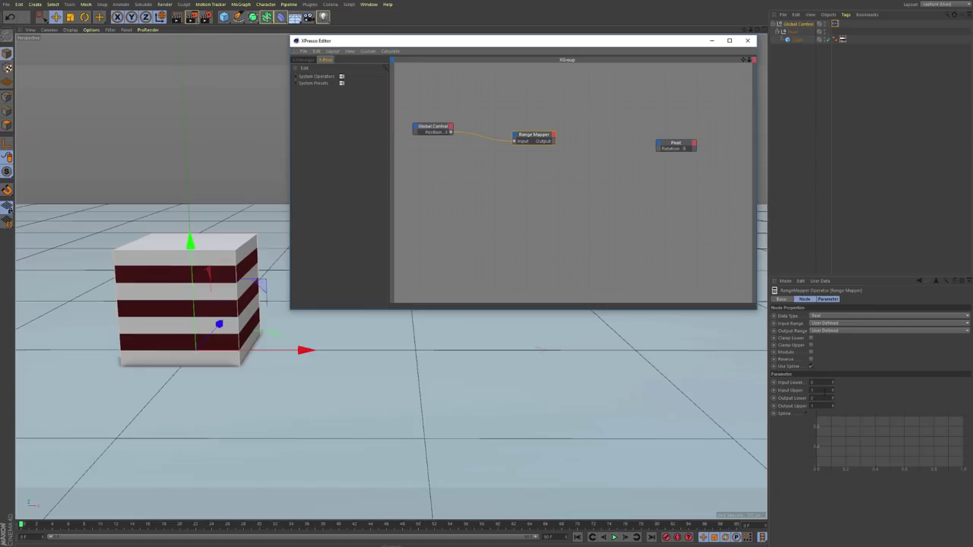
pyautogui.click(825, 392)
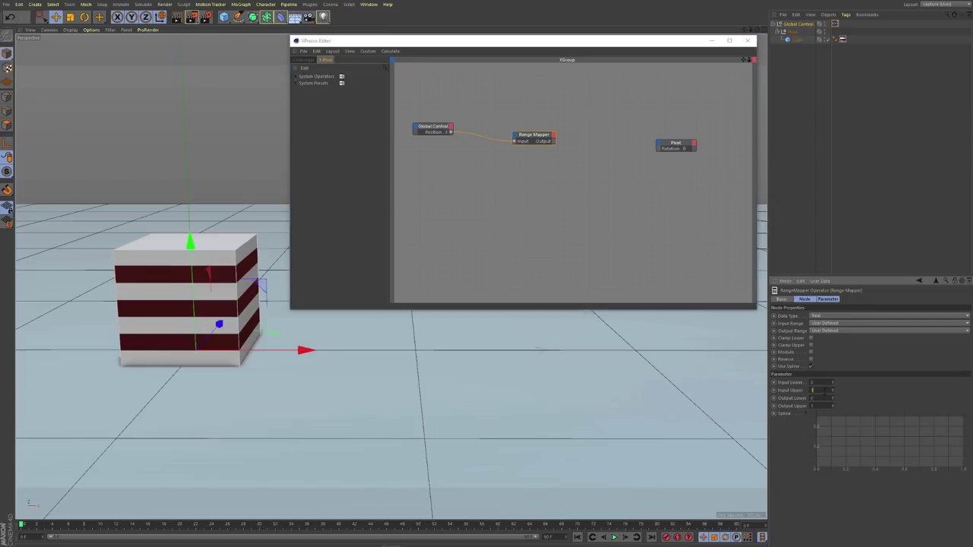
pyautogui.click(821, 332)
pyautogui.click(822, 349)
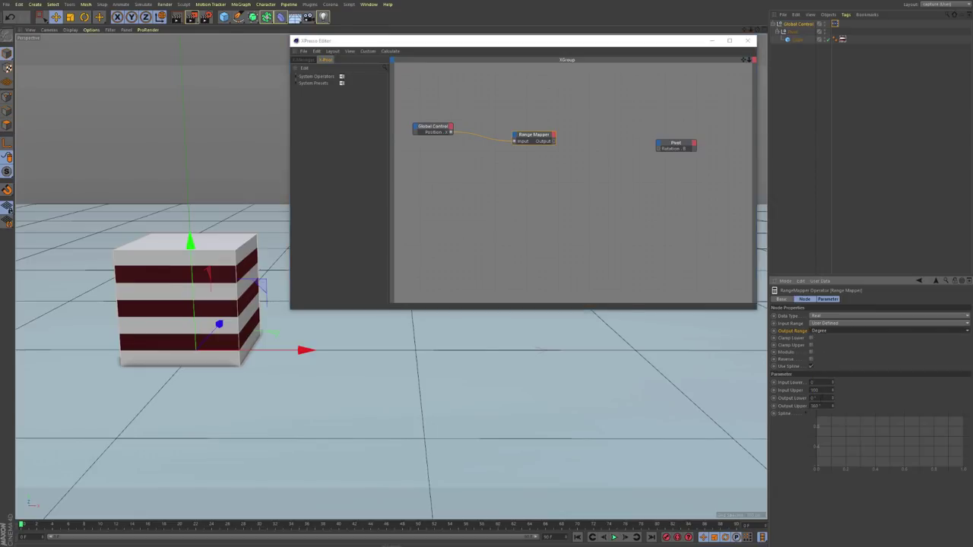
pyautogui.write('1')
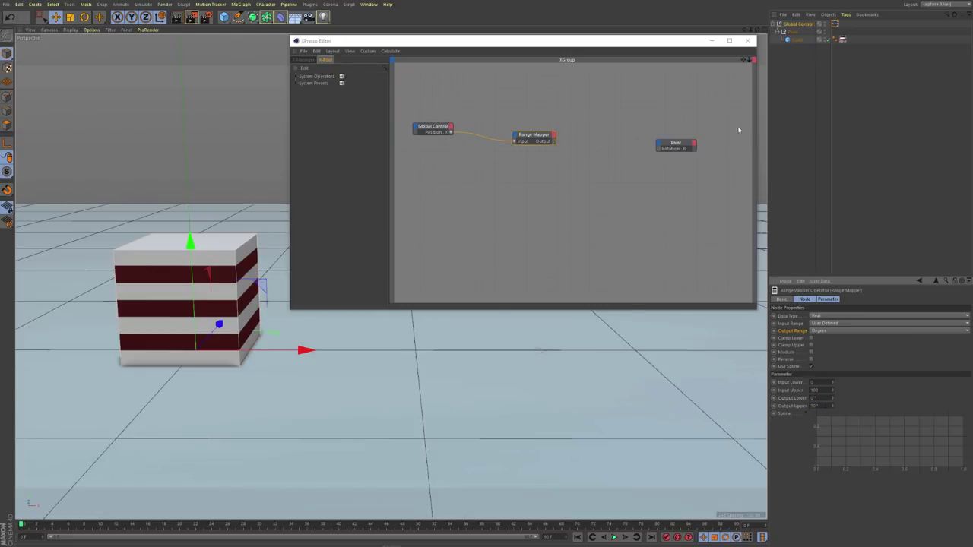
pyautogui.moveTo(554, 141); pyautogui.dragTo(655, 152)
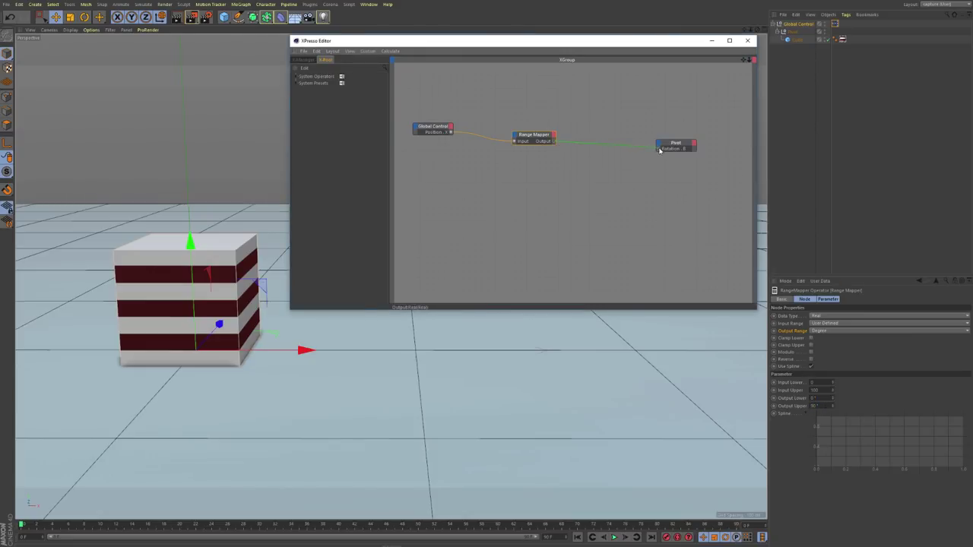
# Step: Test the rotation link by moving Global Control along X, undoing each move, and shrink the XPresso editor clear of the cube
pyautogui.moveTo(308, 351); pyautogui.dragTo(411, 361)
pyautogui.moveTo(498, 43); pyautogui.dragTo(663, 56)
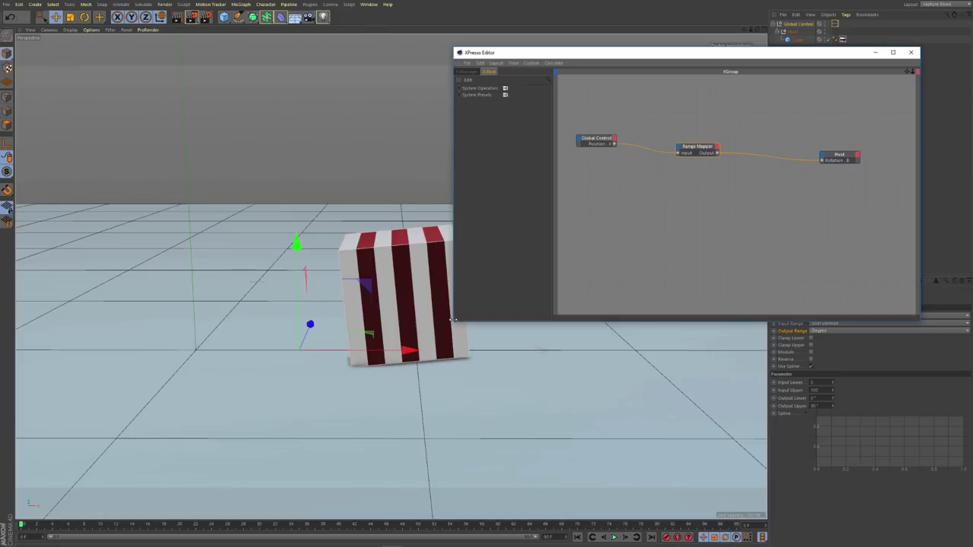
pyautogui.moveTo(452, 322); pyautogui.dragTo(527, 270)
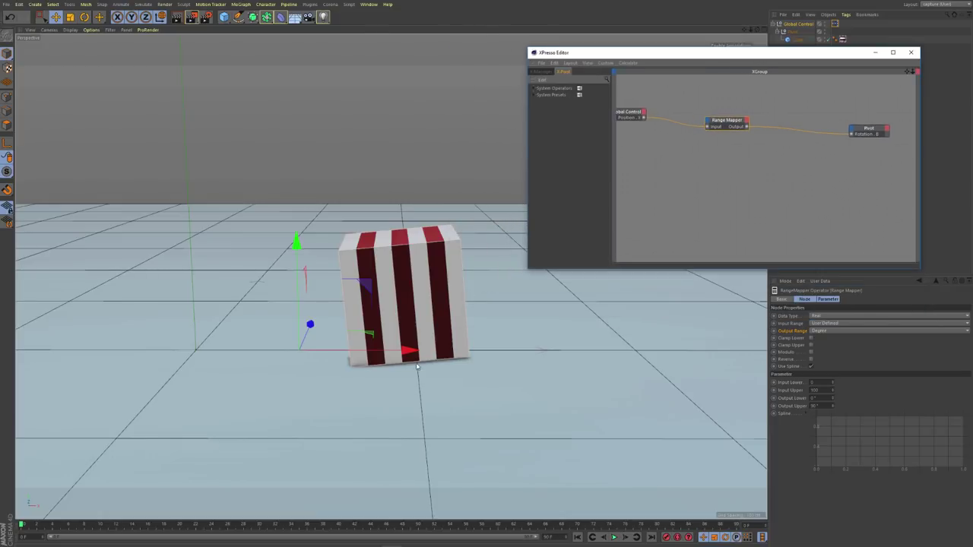
pyautogui.hotkey('ctrl', 'z')
pyautogui.moveTo(785, 54); pyautogui.dragTo(769, 105)
pyautogui.moveTo(306, 348); pyautogui.dragTo(409, 351)
pyautogui.hotkey('ctrl', 'z')
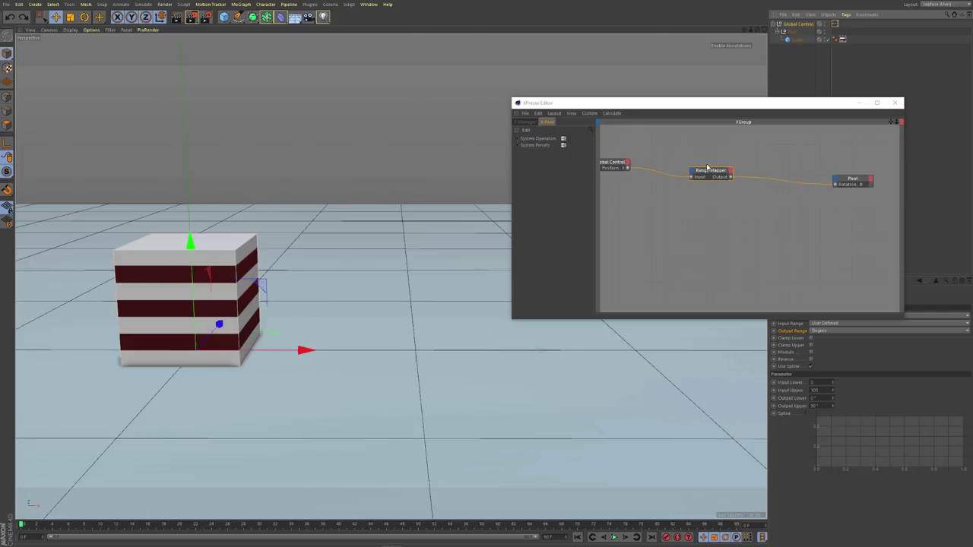
# Step: Duplicate the Range Mapper node just below the original and rename the copy Position
pyautogui.moveTo(737, 106); pyautogui.dragTo(596, 64)
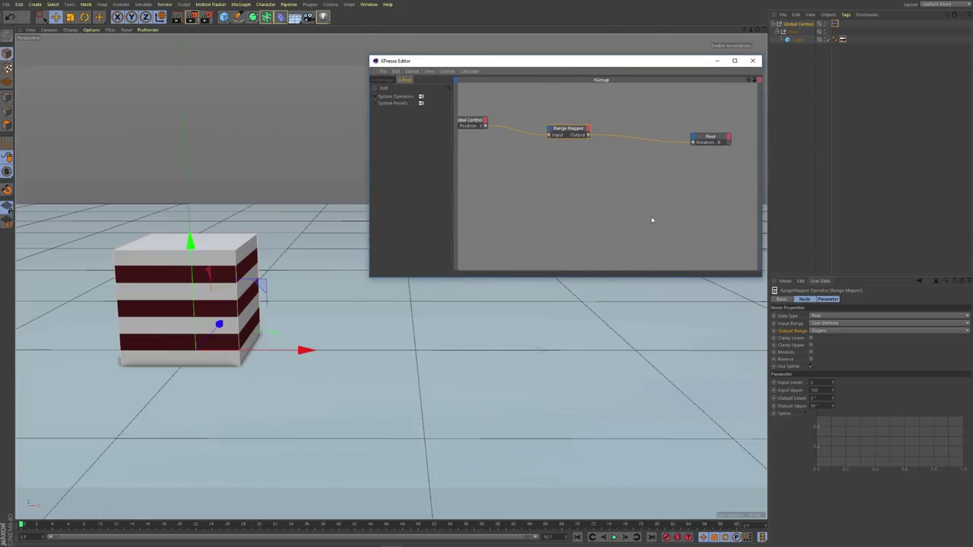
pyautogui.moveTo(570, 130); pyautogui.dragTo(568, 161)
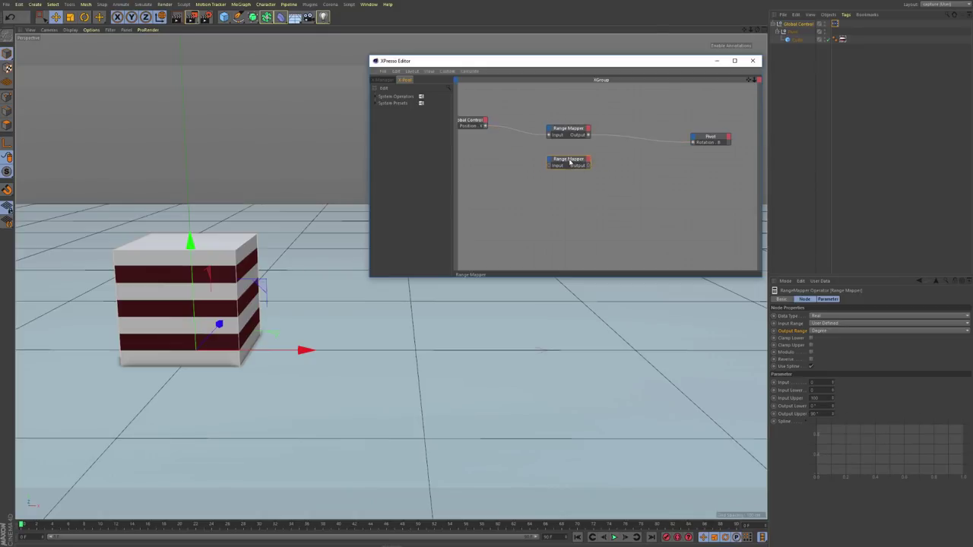
pyautogui.click(786, 298)
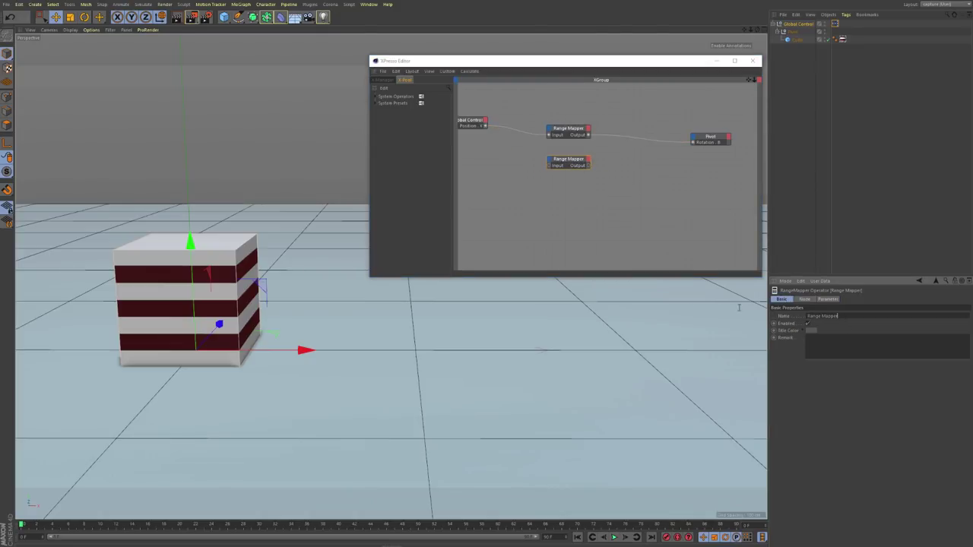
pyautogui.hotkey('ctrl', 'a')
pyautogui.press('BackSpace')
pyautogui.write('Position')
pyautogui.press('Return')
# Step: Rename the original Range Mapper Rotation and connect Global Control's Position X output to the Position mapper's input
pyautogui.click(568, 130)
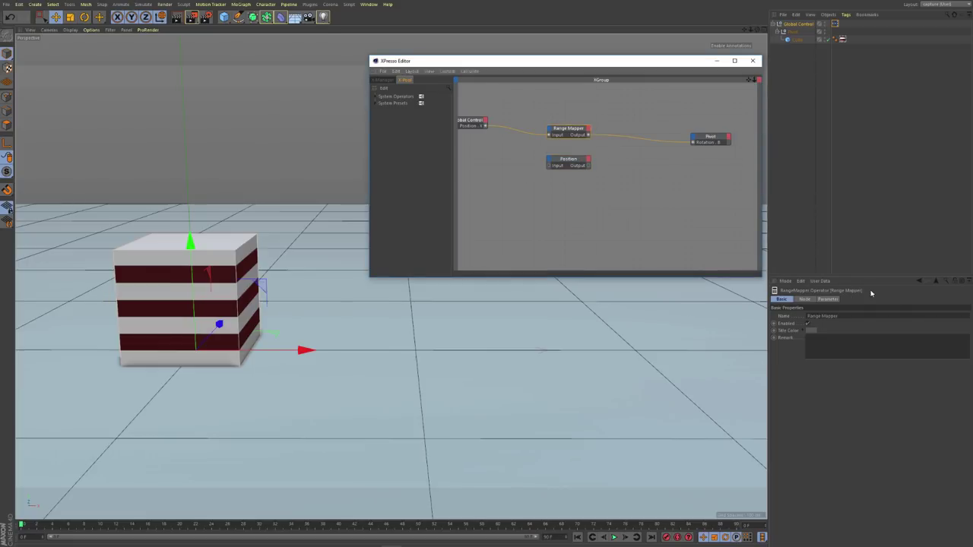
pyautogui.press('BackSpace')
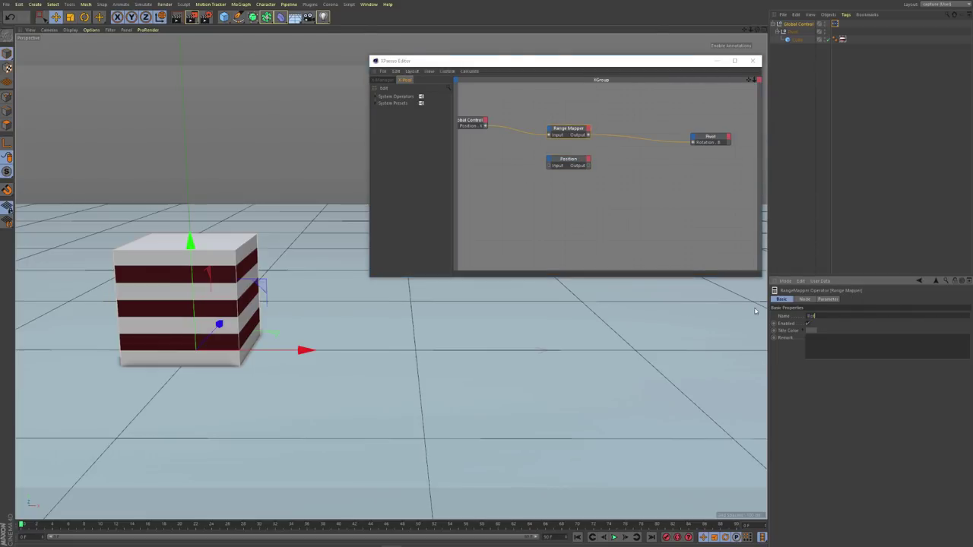
pyautogui.write('Rotation')
pyautogui.press('Return')
pyautogui.moveTo(485, 126); pyautogui.dragTo(504, 139)
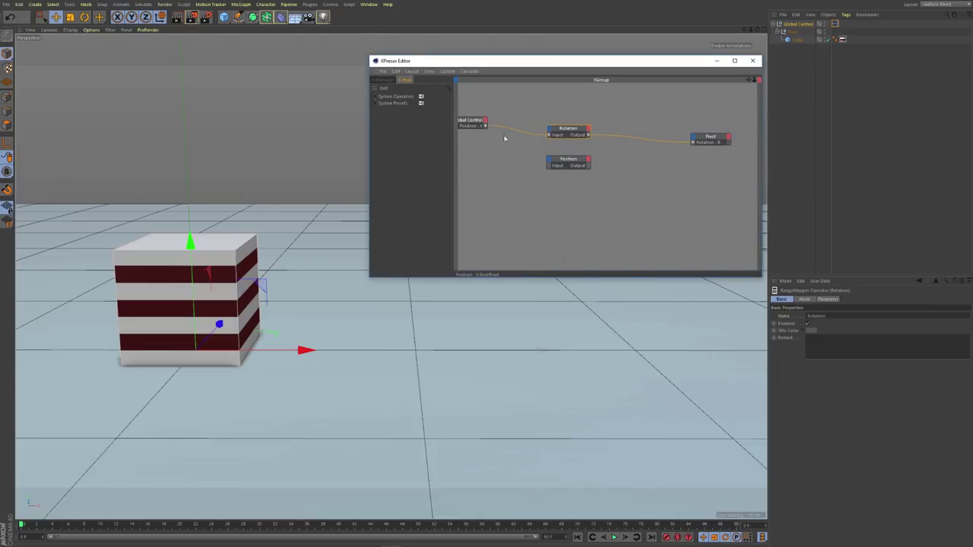
pyautogui.moveTo(560, 166); pyautogui.dragTo(550, 165)
# Step: Undo a test move of the Pivot null along X and add a Position X input port to its XPresso node
pyautogui.click(711, 139)
pyautogui.click(793, 32)
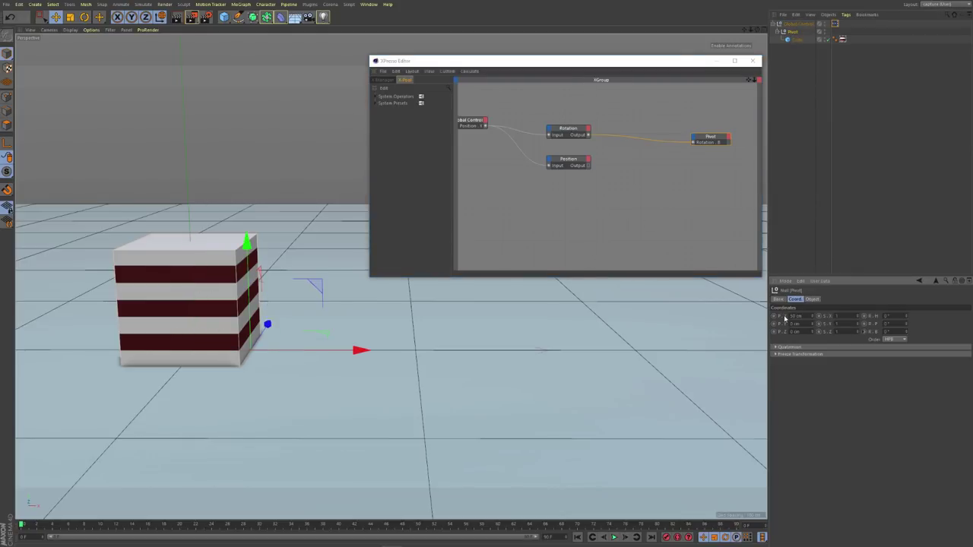
pyautogui.moveTo(360, 352); pyautogui.dragTo(286, 354)
pyautogui.hotkey('ctrl', 'z')
pyautogui.moveTo(803, 317); pyautogui.dragTo(768, 314)
pyautogui.moveTo(789, 315); pyautogui.dragTo(708, 174)
# Step: Set the Position mapper's Output Range to User Defined with Output Lower 50 and Output Upper -50, and connect its output to the Pivot's Position X
pyautogui.click(576, 161)
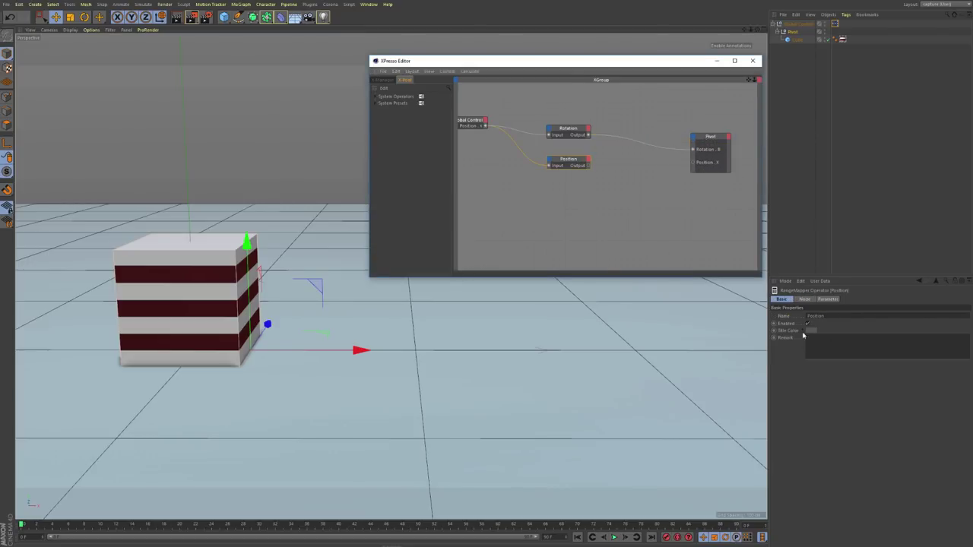
pyautogui.click(807, 299)
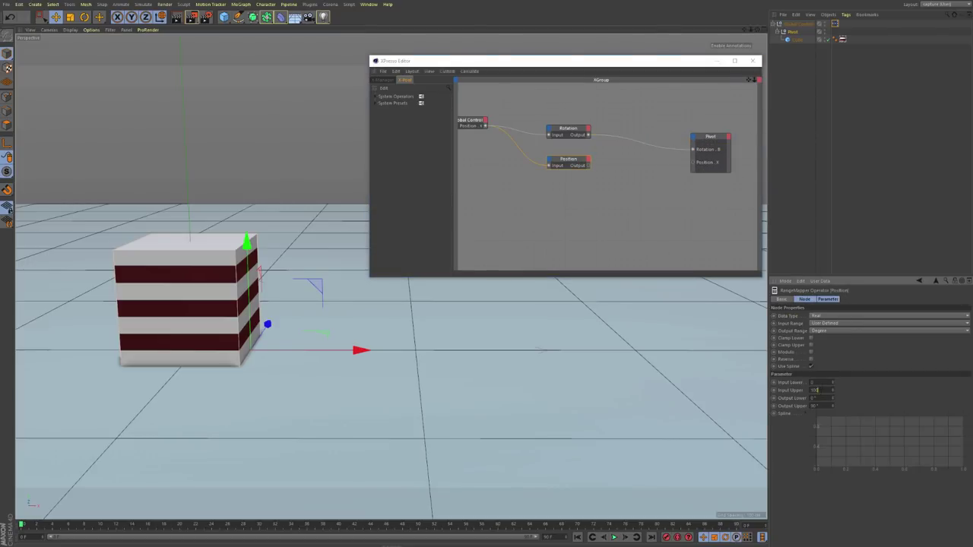
pyautogui.click(827, 332)
pyautogui.click(828, 340)
pyautogui.moveTo(589, 165); pyautogui.dragTo(693, 165)
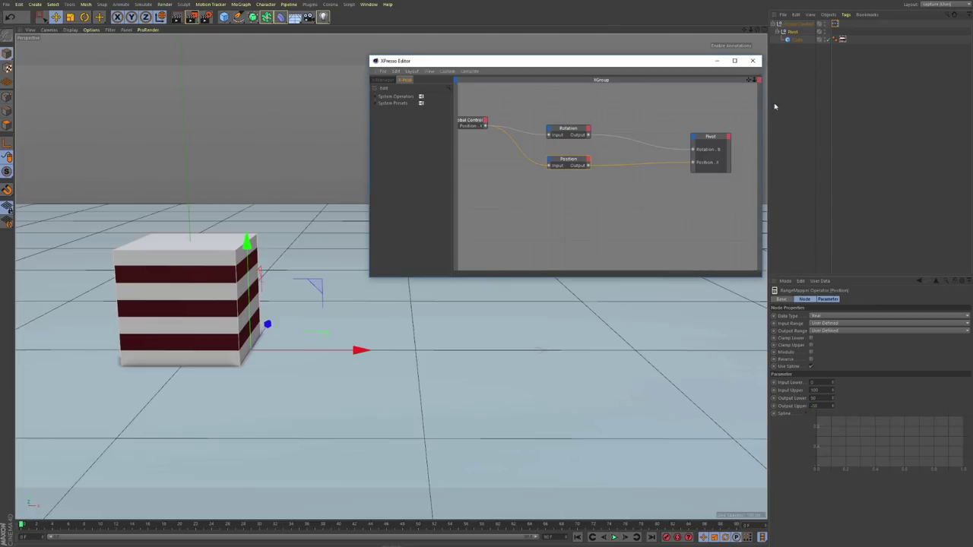
# Step: Test the combined rotation and position setup by moving Global Control along X, undoing each move
pyautogui.click(794, 23)
pyautogui.moveTo(306, 351)
pyautogui.mouseDown()
pyautogui.moveTo(506, 350)
pyautogui.moveTo(318, 352)
pyautogui.mouseUp()
pyautogui.hotkey('ctrl', 'z')
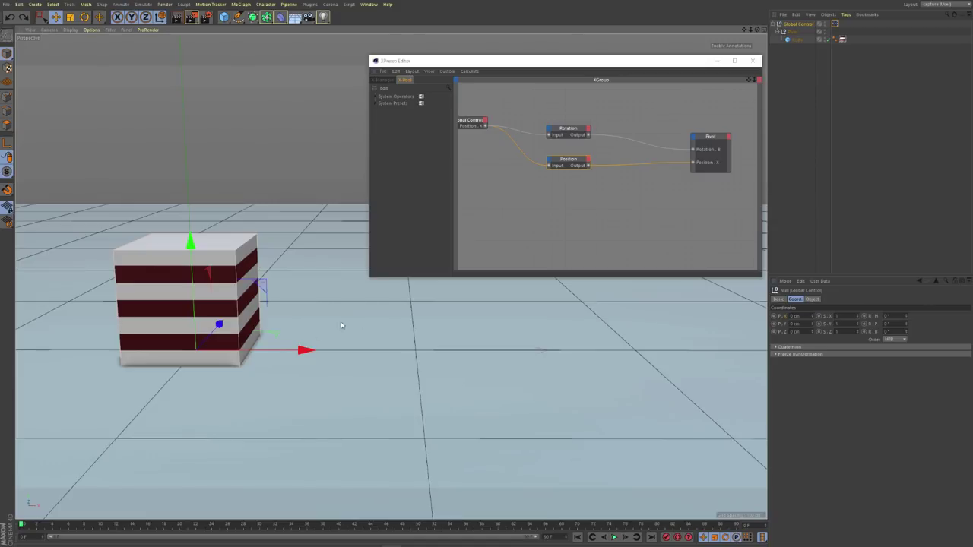
pyautogui.moveTo(306, 349); pyautogui.dragTo(342, 356)
pyautogui.hotkey('ctrl', 'z')
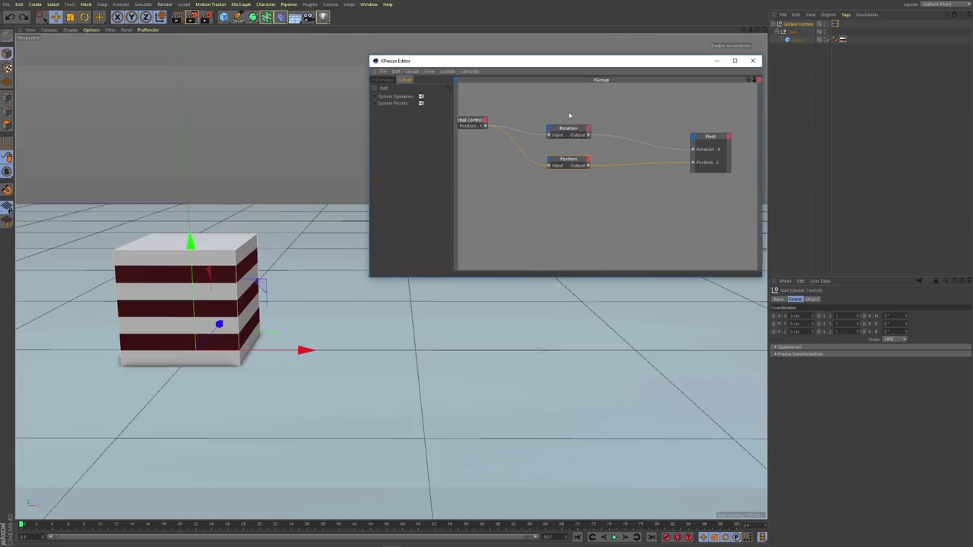
# Step: Select the Rotation and Position range mappers together and pick their Modulo property
pyautogui.moveTo(568, 112); pyautogui.dragTo(576, 205)
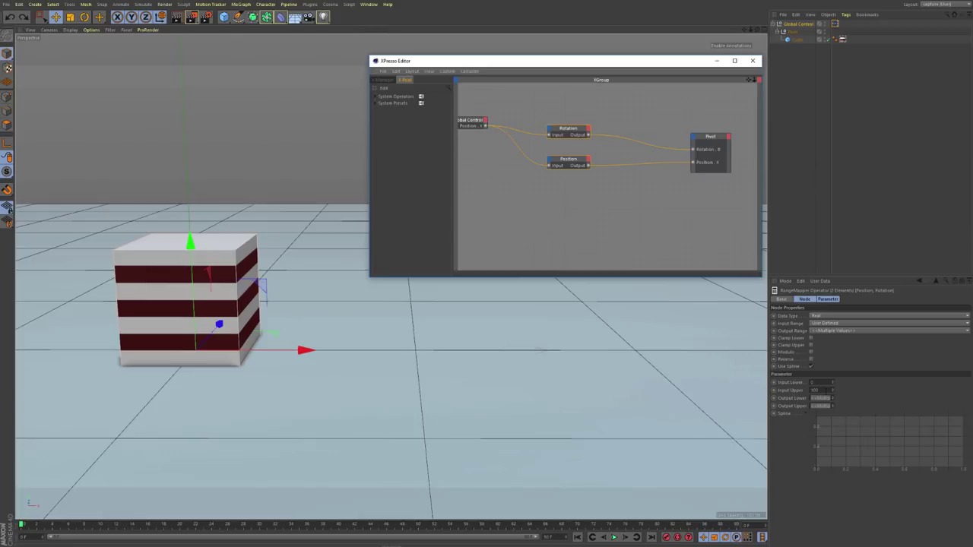
pyautogui.click(629, 211)
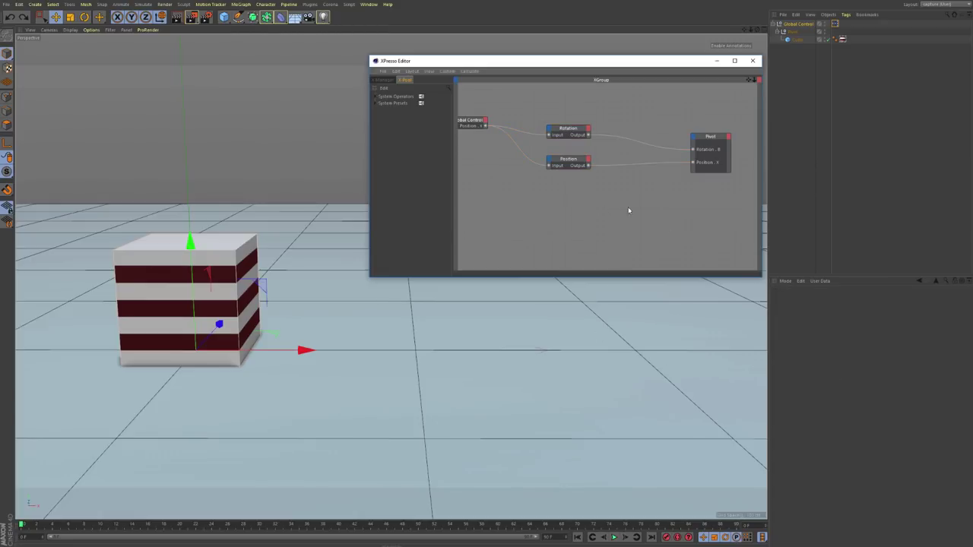
pyautogui.moveTo(567, 108); pyautogui.dragTo(594, 196)
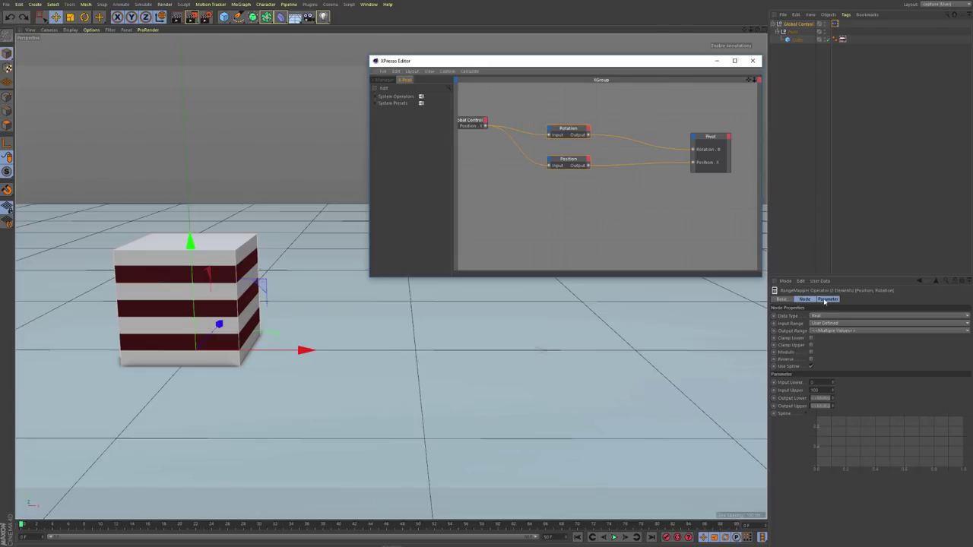
pyautogui.click(795, 353)
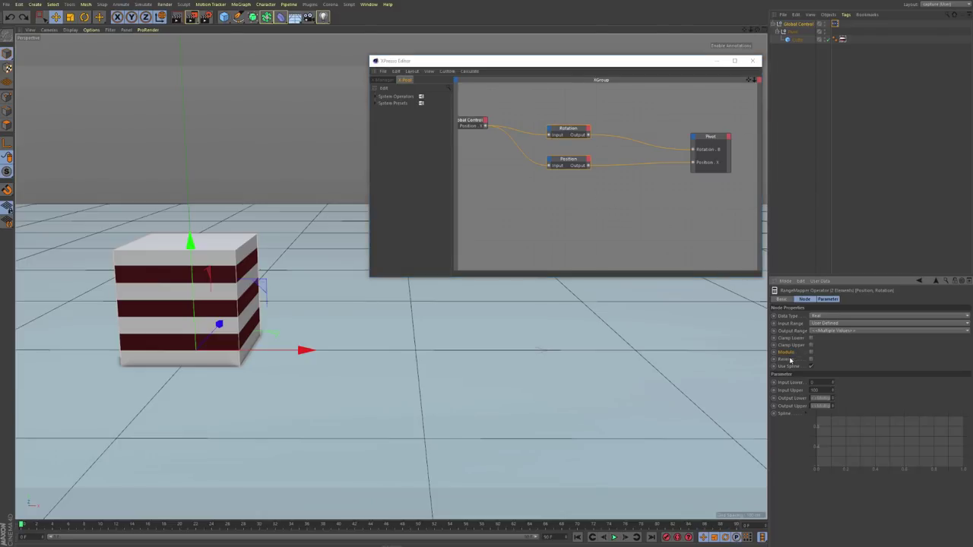
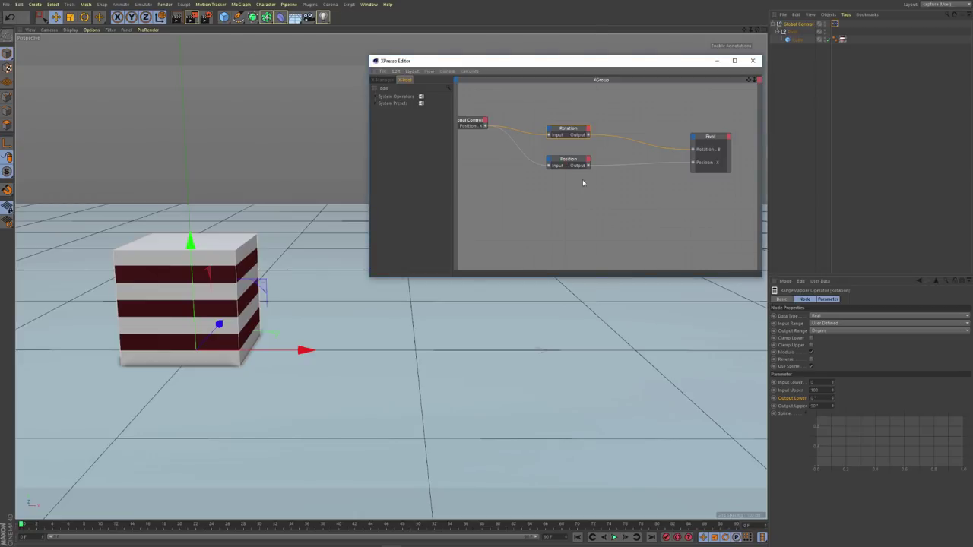
# Step: Try rotating the Cube on its own about its Z axis and undo the rotation
pyautogui.moveTo(314, 353)
pyautogui.mouseDown()
pyautogui.moveTo(684, 395)
pyautogui.moveTo(313, 340)
pyautogui.mouseUp()
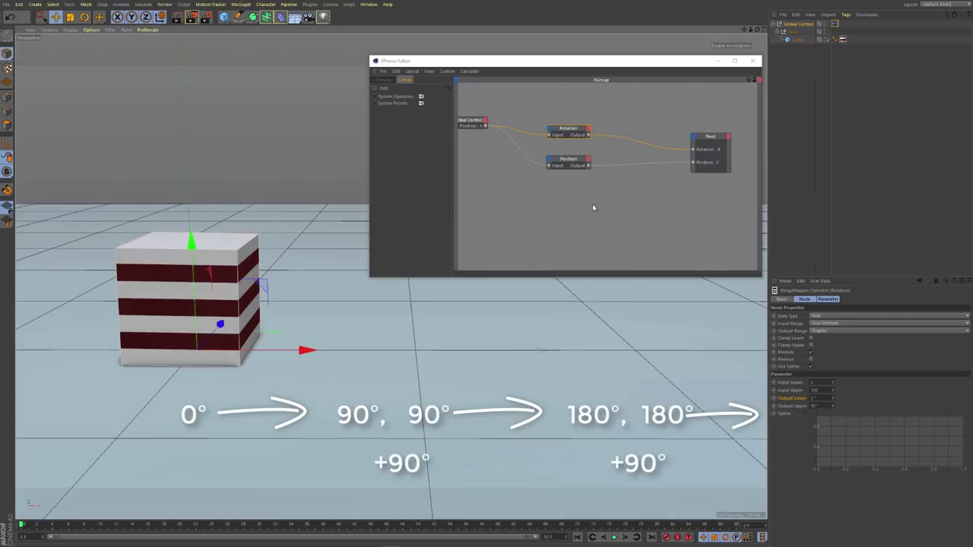
pyautogui.click(798, 40)
pyautogui.press('r')
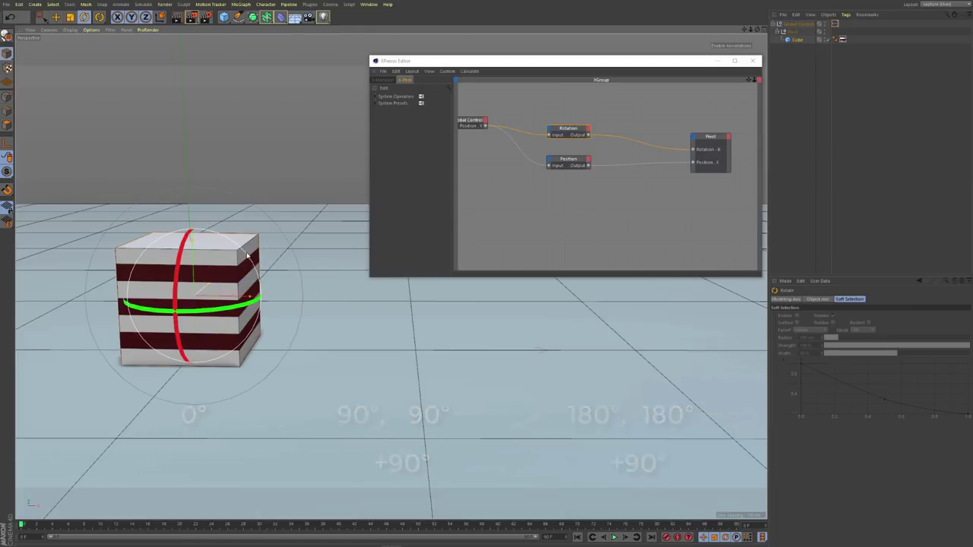
pyautogui.moveTo(247, 259); pyautogui.dragTo(261, 296)
pyautogui.hotkey('ctrl', 'z')
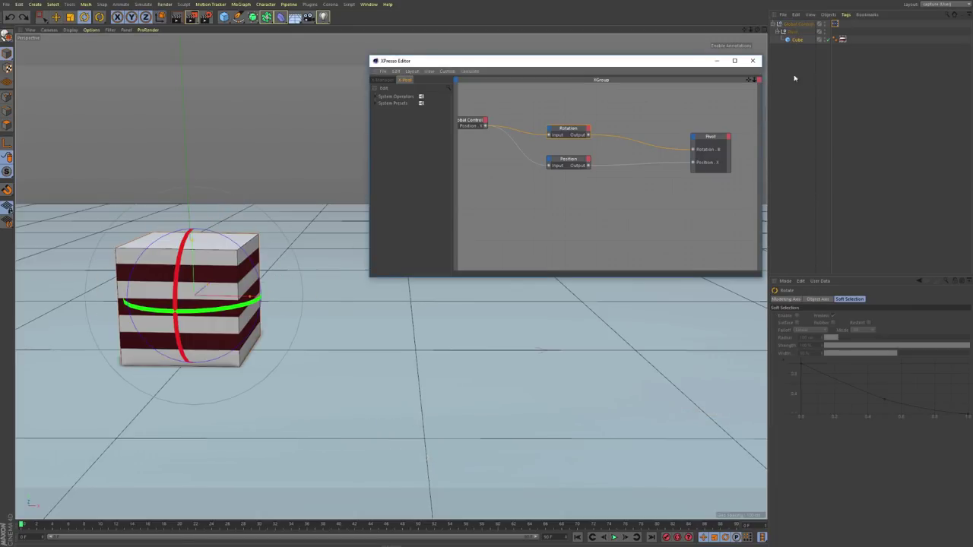
# Step: Add the Cube to the XPresso graph and give its node a Rotation B input port
pyautogui.moveTo(797, 41); pyautogui.dragTo(710, 201)
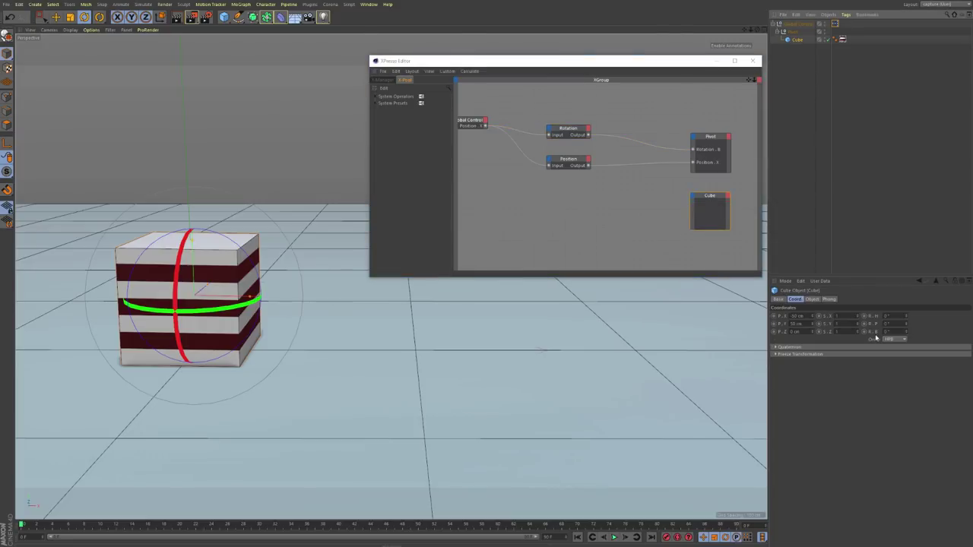
pyautogui.moveTo(876, 334); pyautogui.dragTo(718, 205)
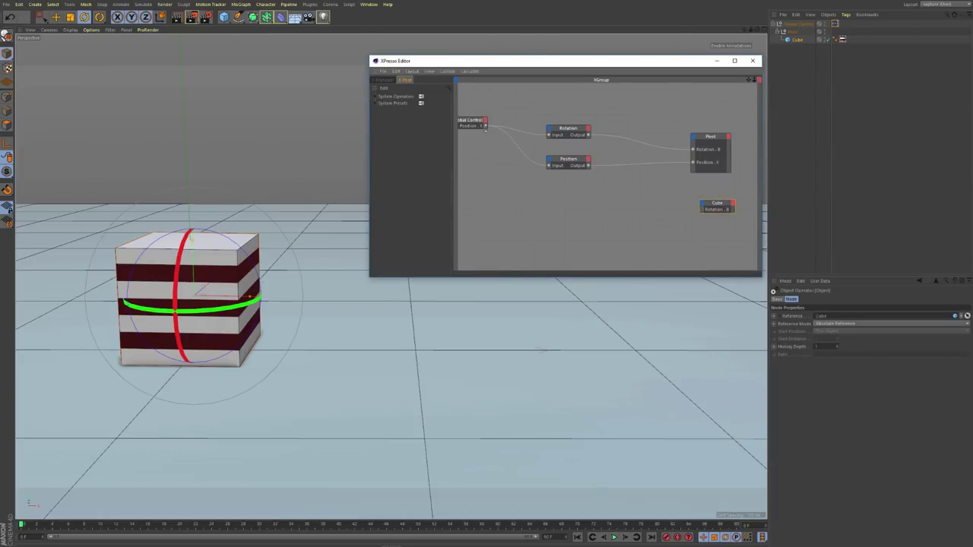
pyautogui.click(798, 25)
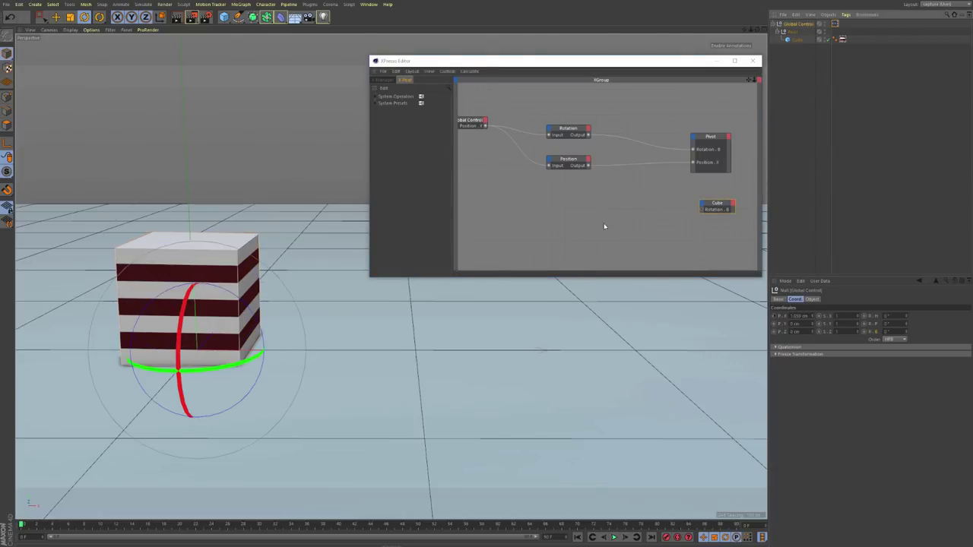
pyautogui.click(714, 205)
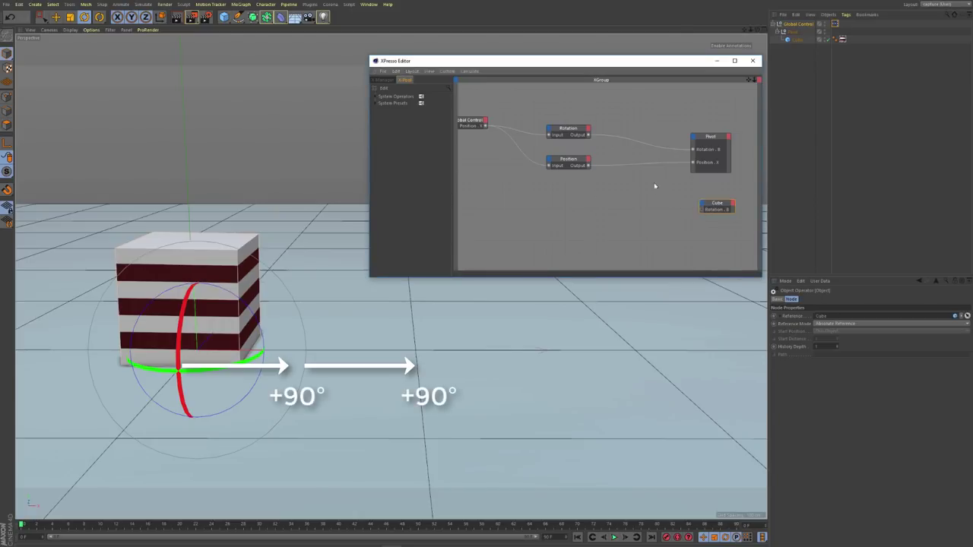
# Step: Test the current roll by moving Global Control slightly along X
pyautogui.click(786, 25)
pyautogui.press('e')
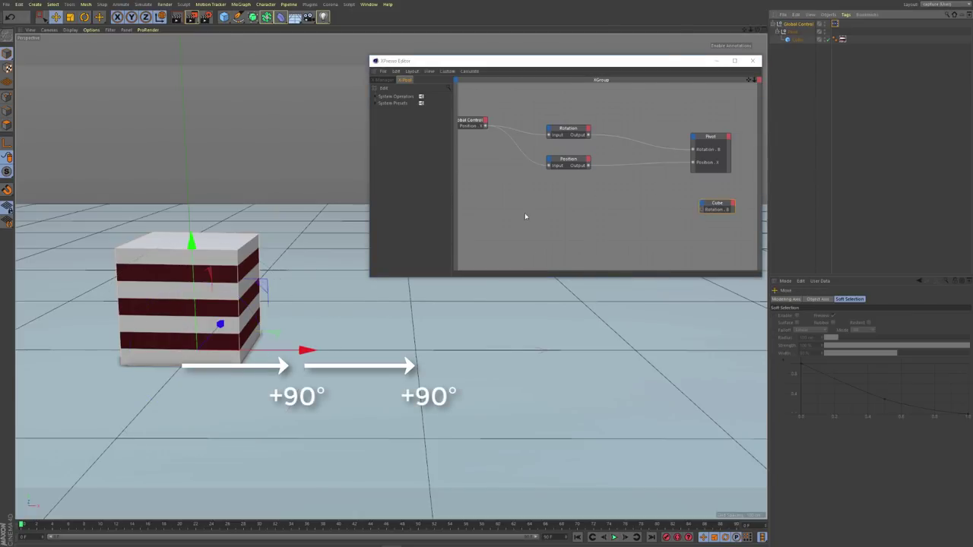
pyautogui.moveTo(298, 356); pyautogui.dragTo(317, 374)
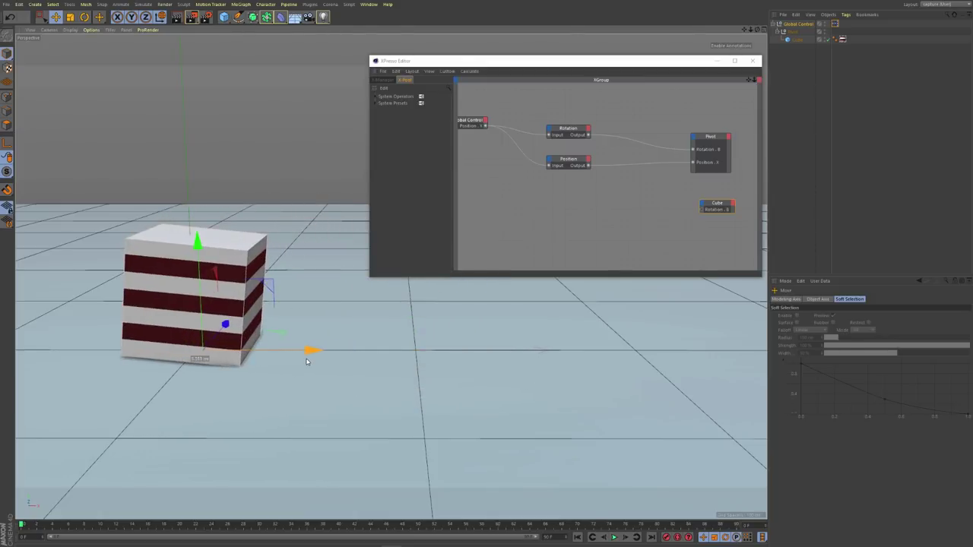
# Step: Duplicate the Rotation range mapper and wire the copy between Global Control's Position X and the Cube's Rotation B
pyautogui.moveTo(568, 131); pyautogui.dragTo(588, 218)
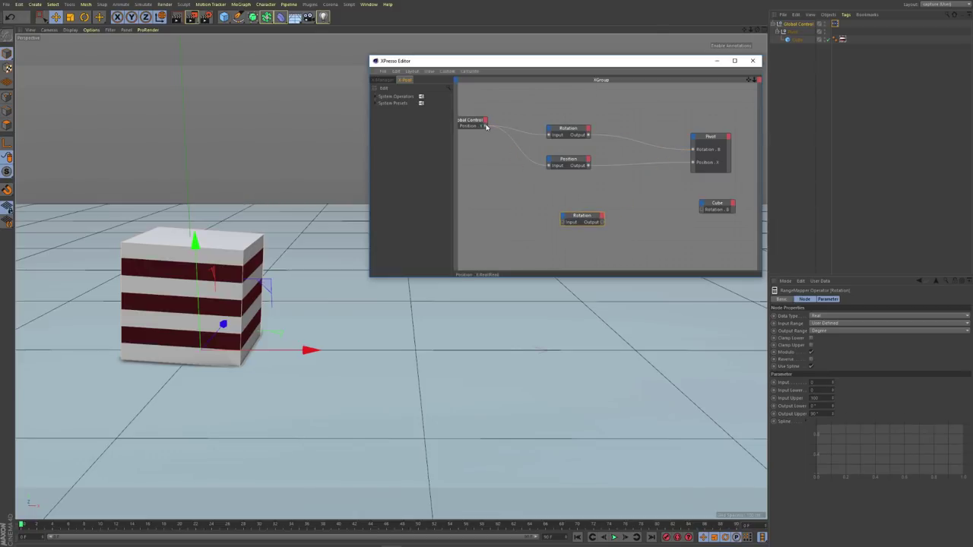
pyautogui.moveTo(485, 127); pyautogui.dragTo(702, 211)
pyautogui.click(798, 25)
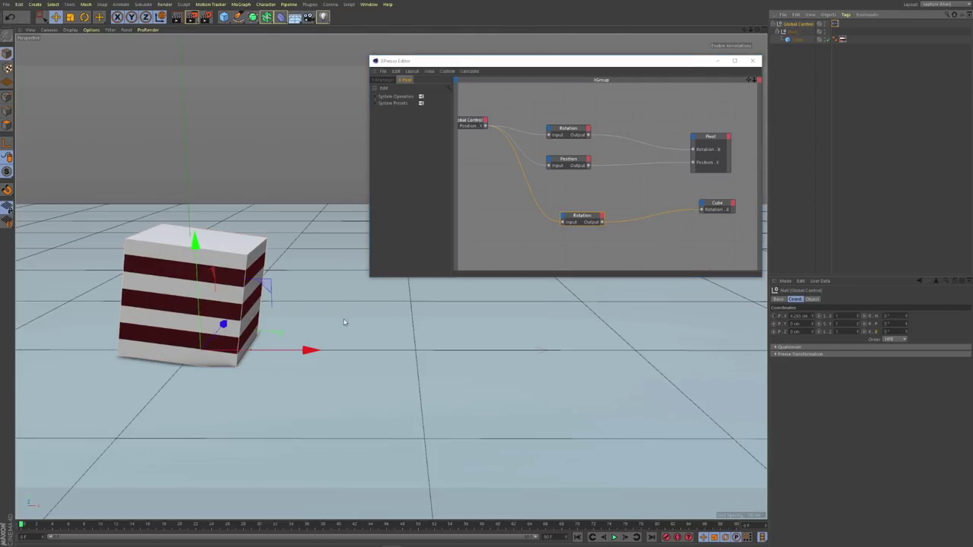
pyautogui.moveTo(307, 352)
pyautogui.mouseDown()
pyautogui.moveTo(523, 352)
pyautogui.moveTo(305, 348)
pyautogui.mouseUp()
# Step: Turn off Modulo on the duplicated Rotation mapper and test it by moving Global Control along X, undoing the move
pyautogui.click(564, 217)
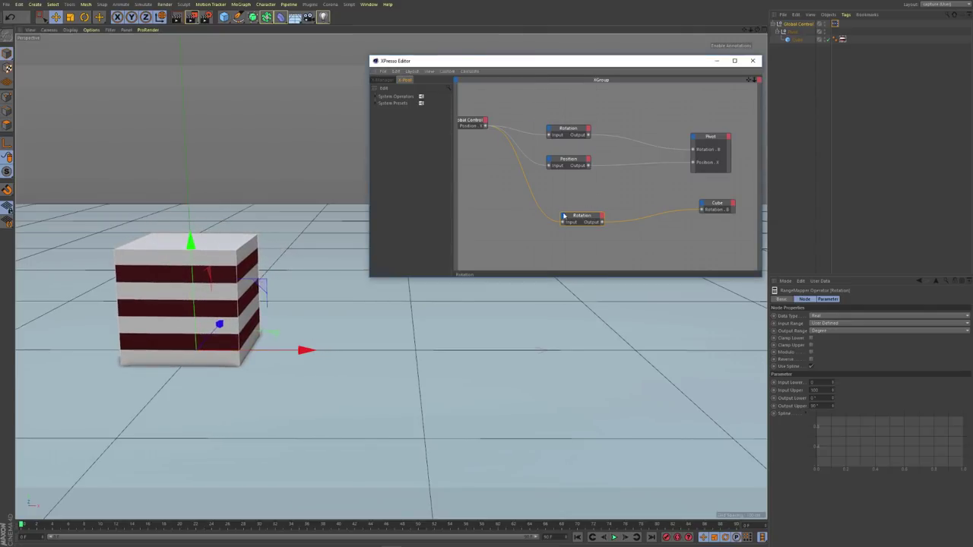
pyautogui.moveTo(564, 217); pyautogui.dragTo(578, 217)
pyautogui.moveTo(245, 351); pyautogui.dragTo(346, 351)
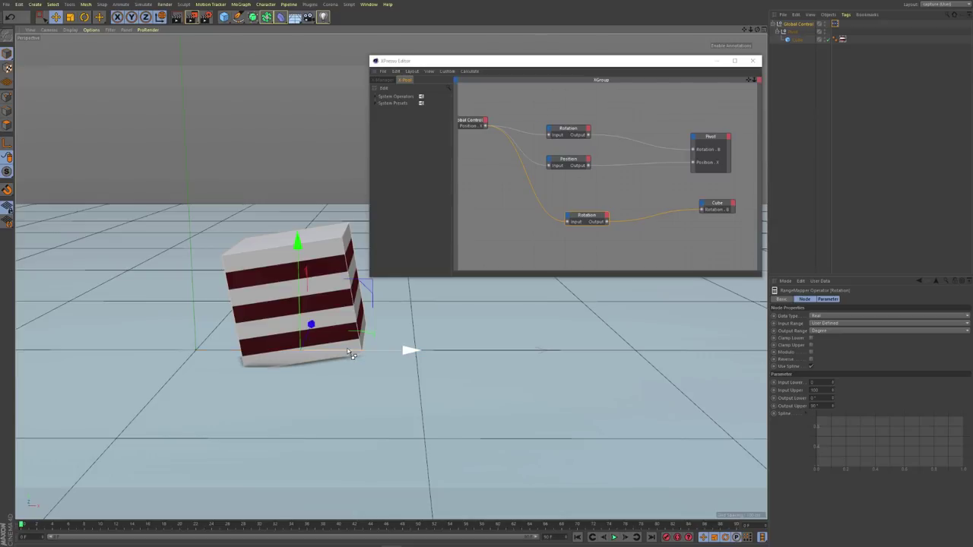
pyautogui.hotkey('ctrl', 'z')
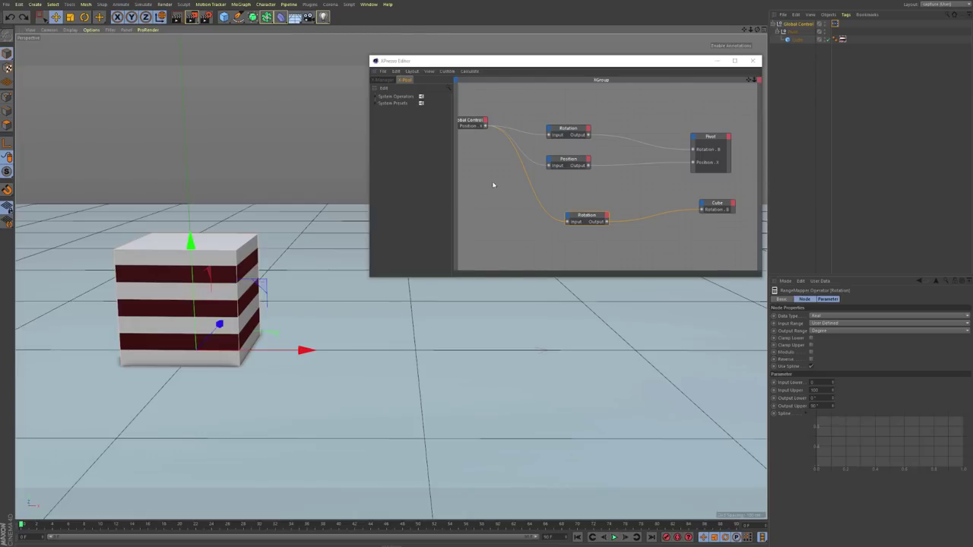
# Step: Add a Math node below Global Control and connect Global Control's Position X to its first input
pyautogui.click(475, 123)
pyautogui.moveTo(493, 183); pyautogui.dragTo(535, 198, button='middle')
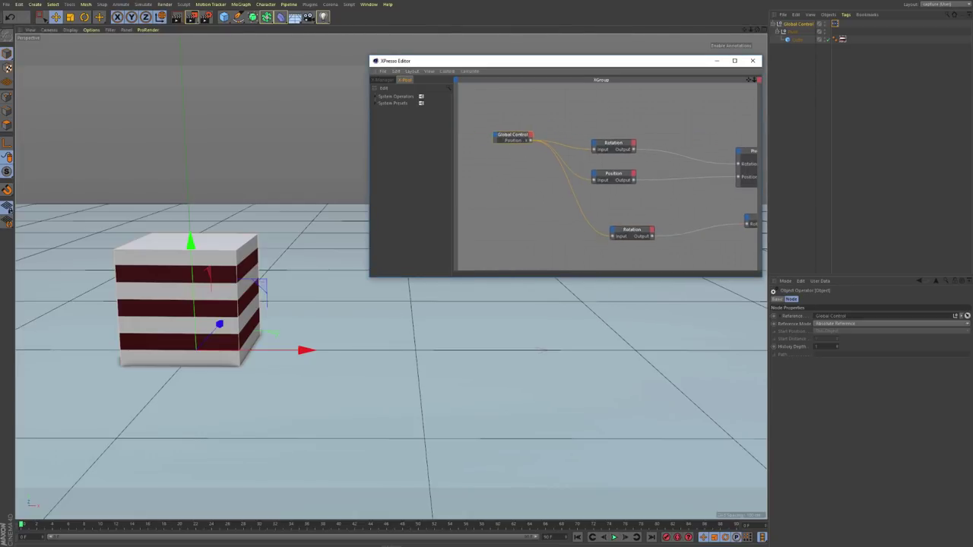
pyautogui.moveTo(503, 138); pyautogui.dragTo(482, 140)
pyautogui.rightClick(514, 202)
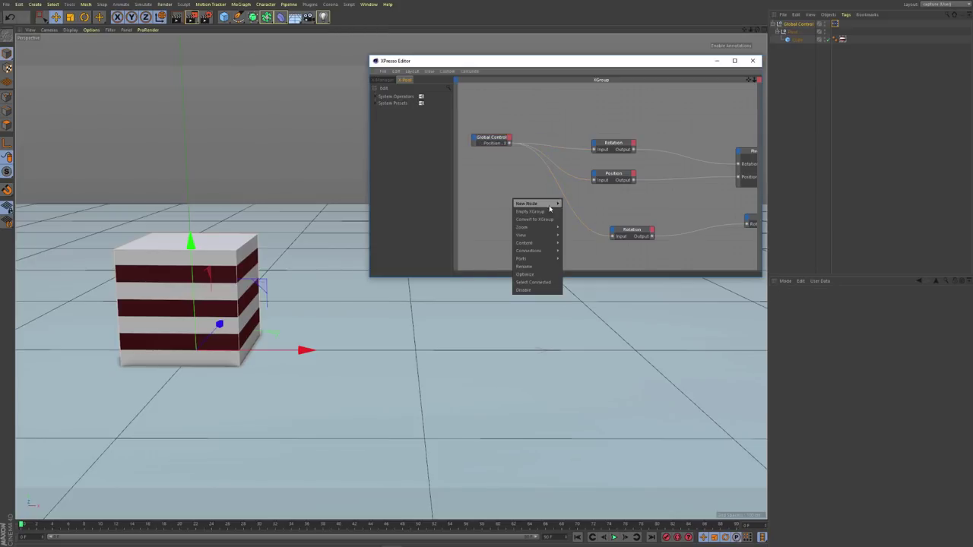
pyautogui.moveTo(550, 204)
pyautogui.moveTo(619, 227)
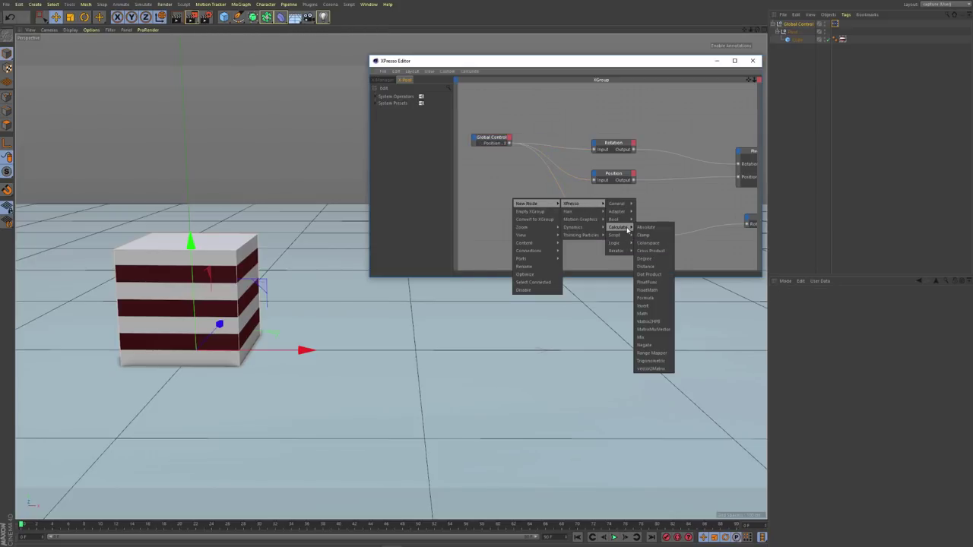
pyautogui.click(644, 313)
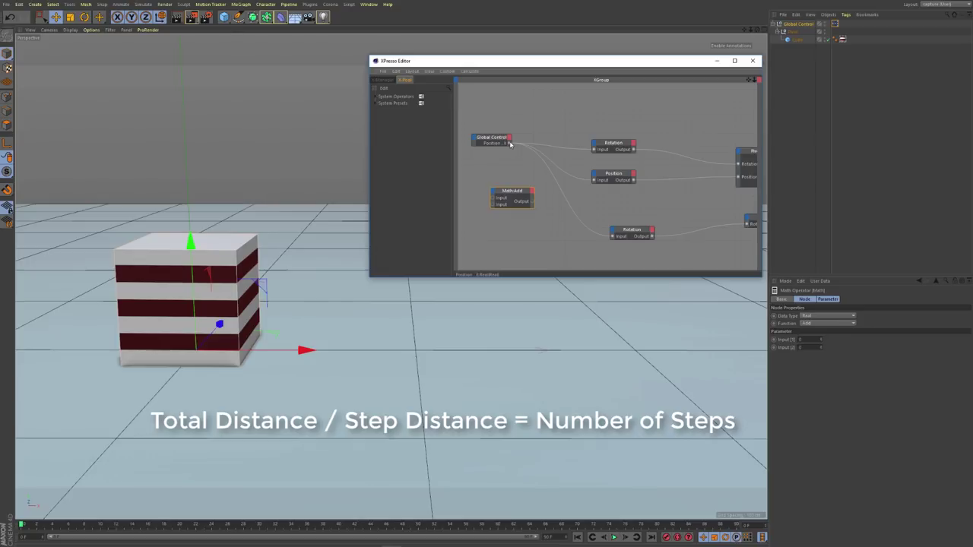
pyautogui.moveTo(503, 141); pyautogui.dragTo(488, 140)
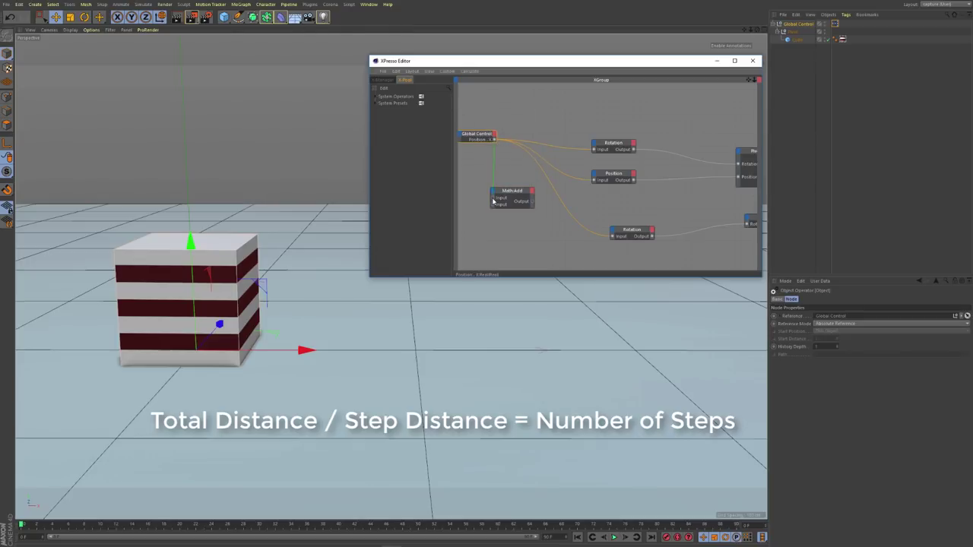
pyautogui.moveTo(511, 191); pyautogui.dragTo(522, 204)
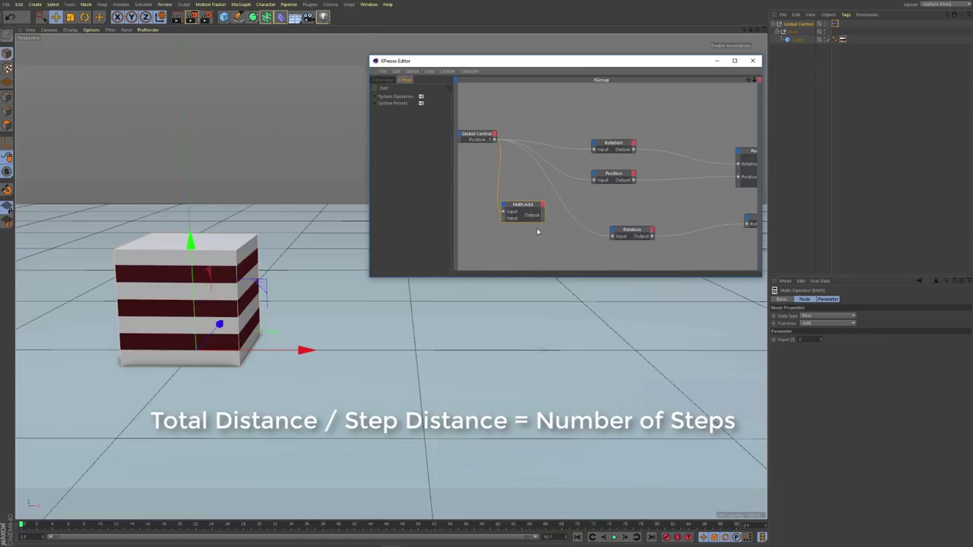
# Step: Set the Math node's function to Divide with a second input of 100 and place it level with the duplicated Rotation mapper
pyautogui.click(828, 324)
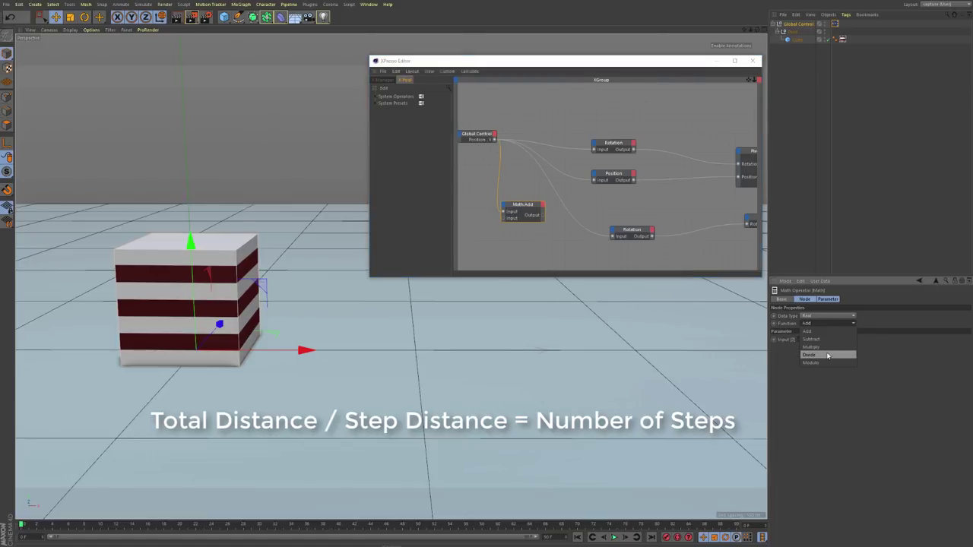
pyautogui.click(828, 355)
pyautogui.moveTo(805, 339); pyautogui.dragTo(770, 342)
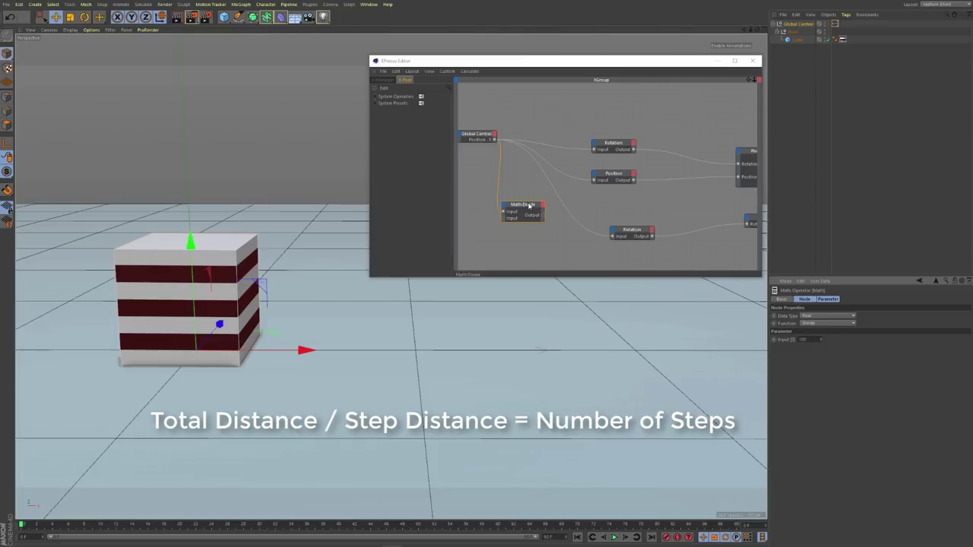
pyautogui.moveTo(530, 206); pyautogui.dragTo(519, 228)
pyautogui.click(557, 239)
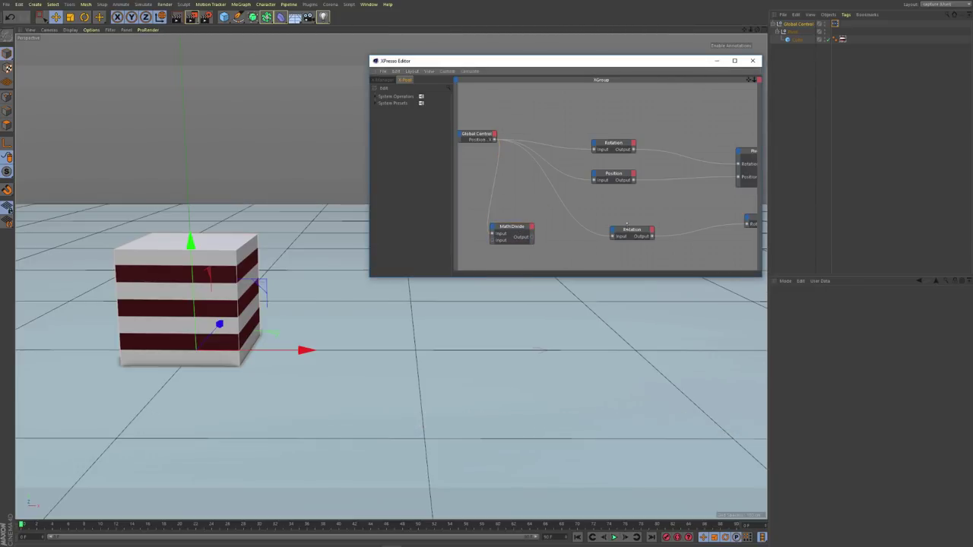
# Step: Feed the Divide output into the duplicated Rotation mapper, set its Input Upper to 1, and test by moving Global Control along X
pyautogui.click(628, 232)
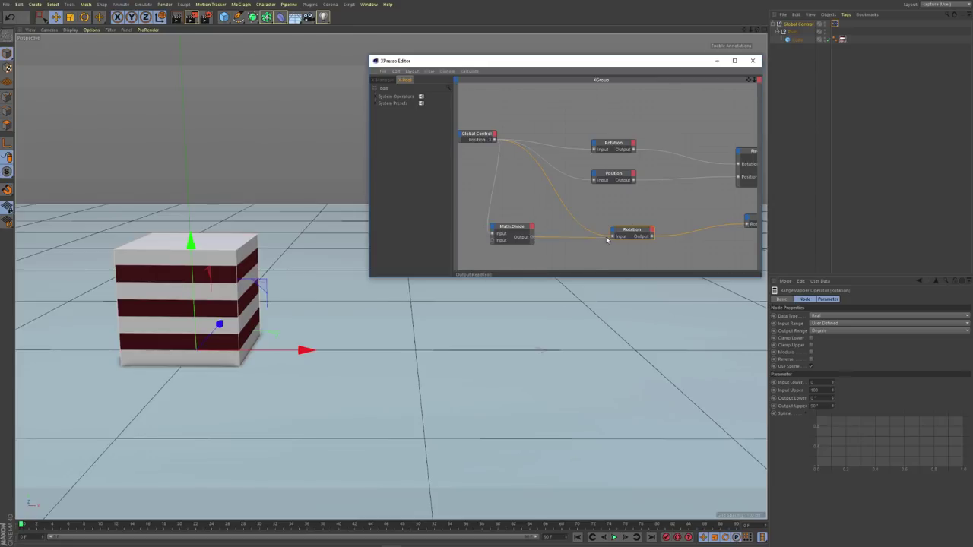
pyautogui.moveTo(614, 237); pyautogui.dragTo(614, 237)
pyautogui.click(819, 382)
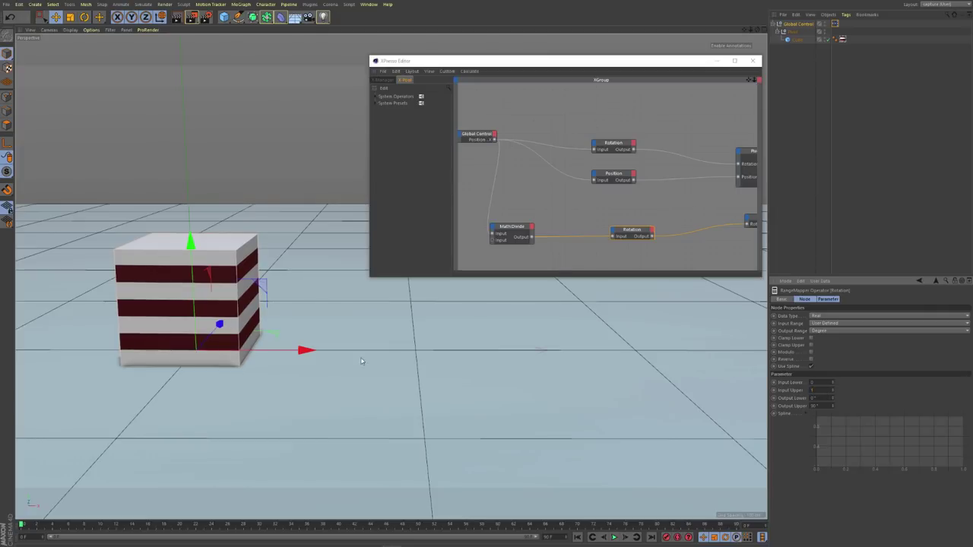
pyautogui.moveTo(305, 350); pyautogui.dragTo(414, 378)
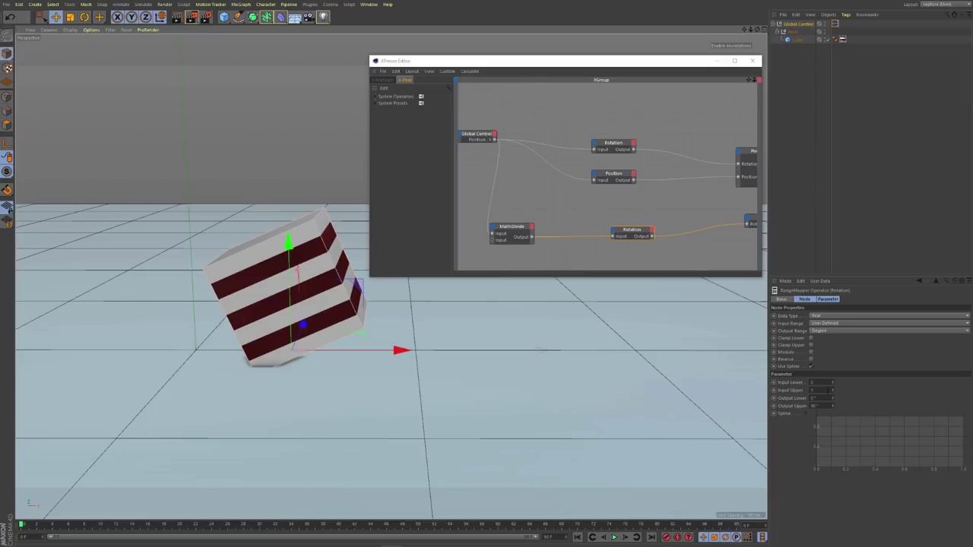
# Step: Add a Result node showing the Divide output and move Global Control back along X to check the value
pyautogui.rightClick(548, 204)
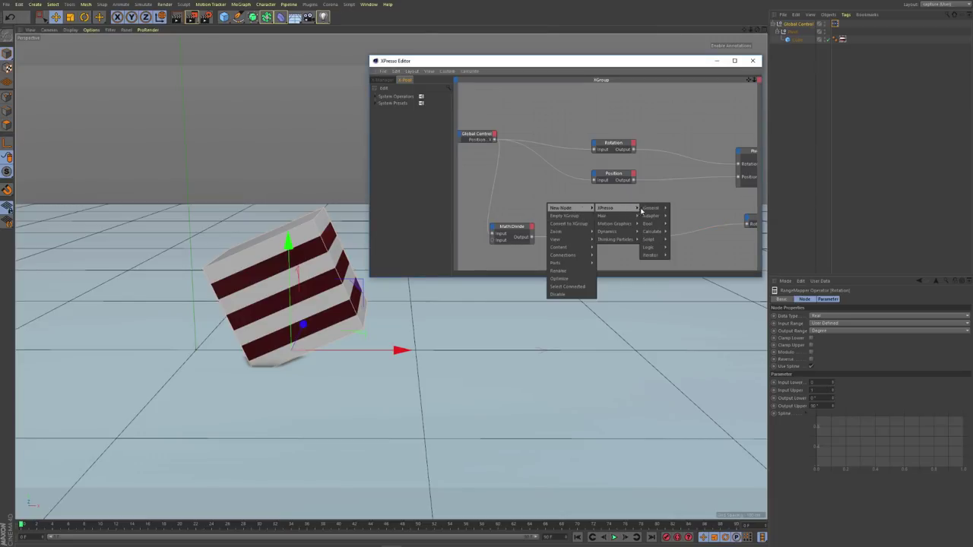
pyautogui.moveTo(664, 209)
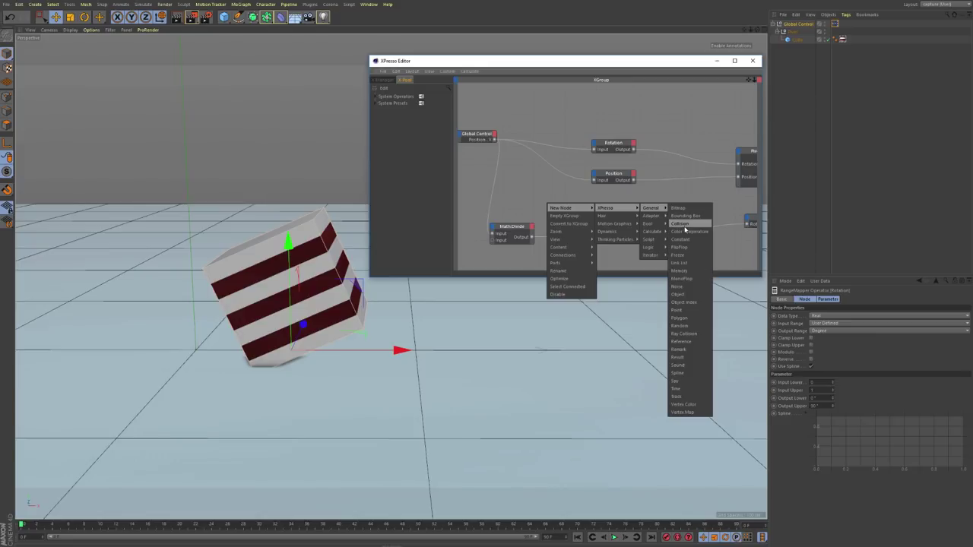
pyautogui.click(677, 358)
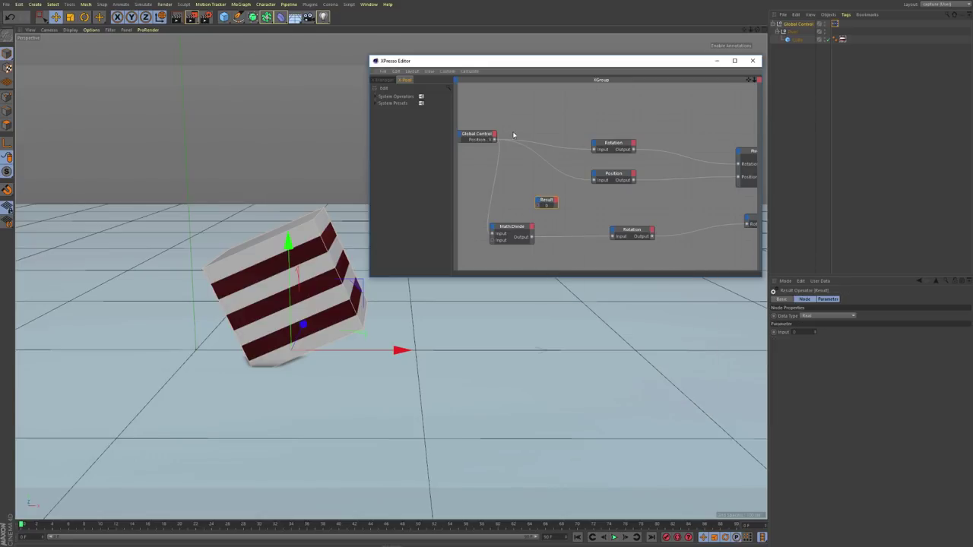
pyautogui.moveTo(531, 237); pyautogui.dragTo(538, 205)
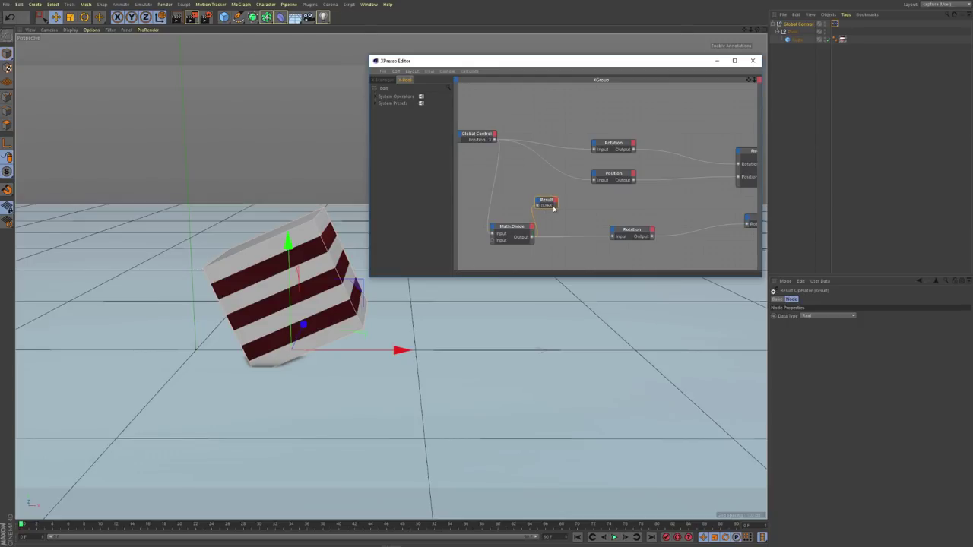
pyautogui.moveTo(545, 203); pyautogui.dragTo(570, 199)
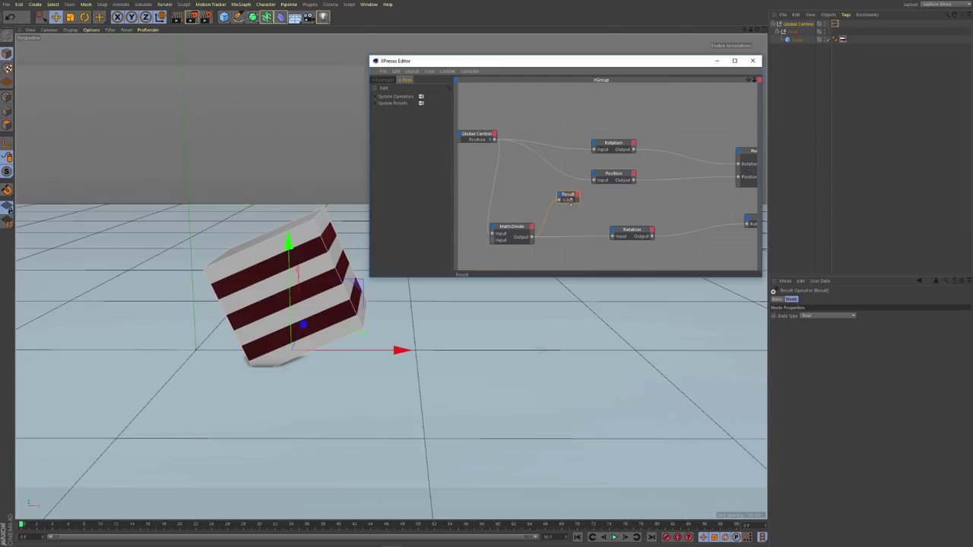
pyautogui.moveTo(395, 354); pyautogui.dragTo(304, 351)
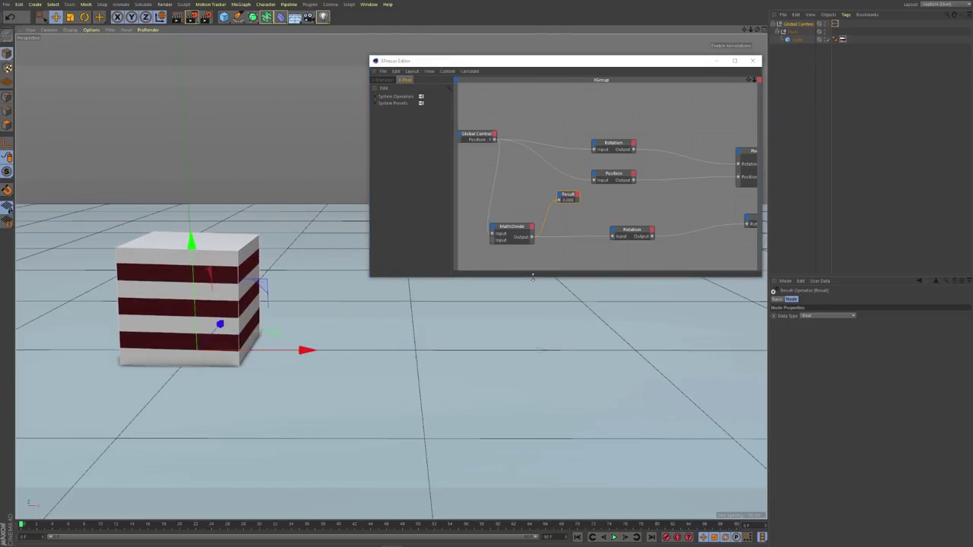
# Step: Set the Divide node's Data Type to Integer and its second input to 100
pyautogui.click(517, 242)
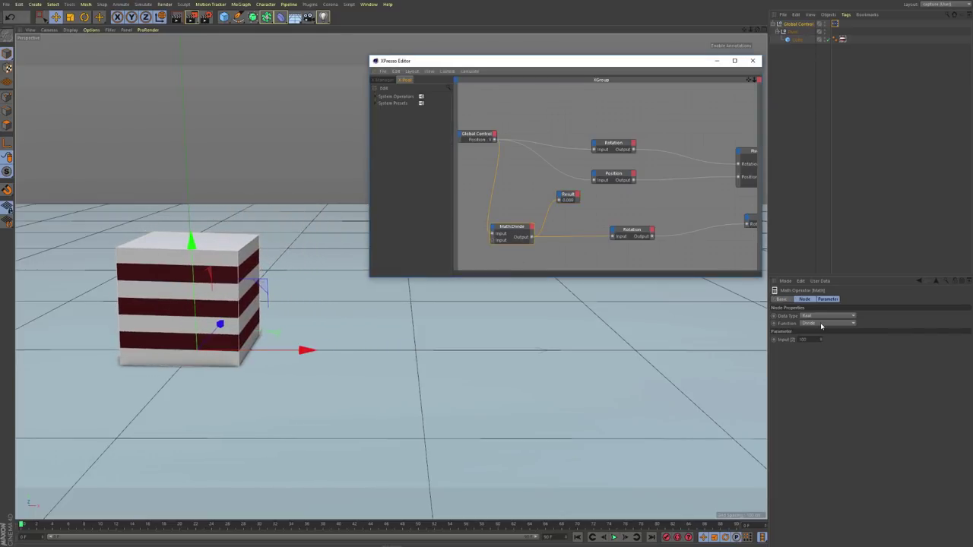
pyautogui.click(829, 316)
pyautogui.click(832, 323)
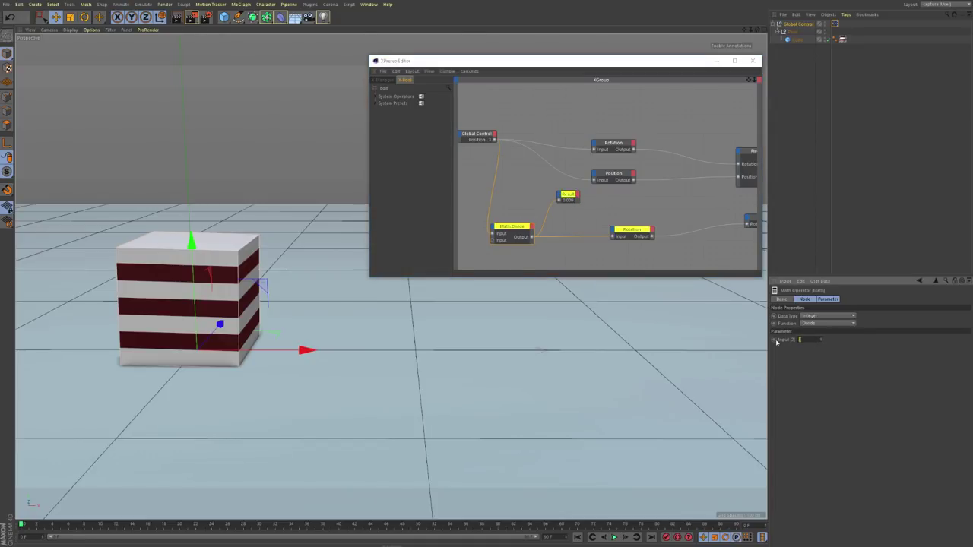
pyautogui.press('Return')
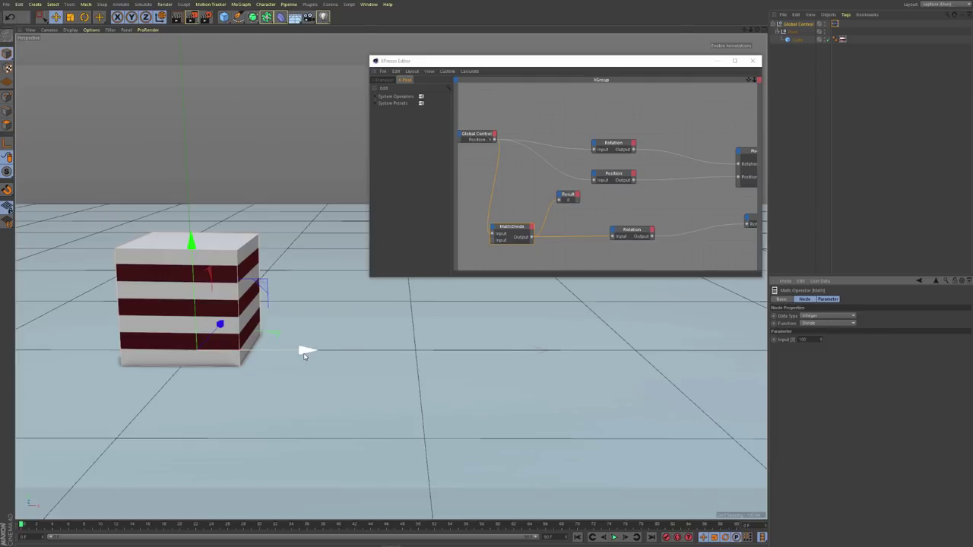
# Step: Test the roll by moving Global Control along X and back, and set the Divide node's Data Type to Real with a second input of 100
pyautogui.moveTo(304, 355); pyautogui.dragTo(602, 402)
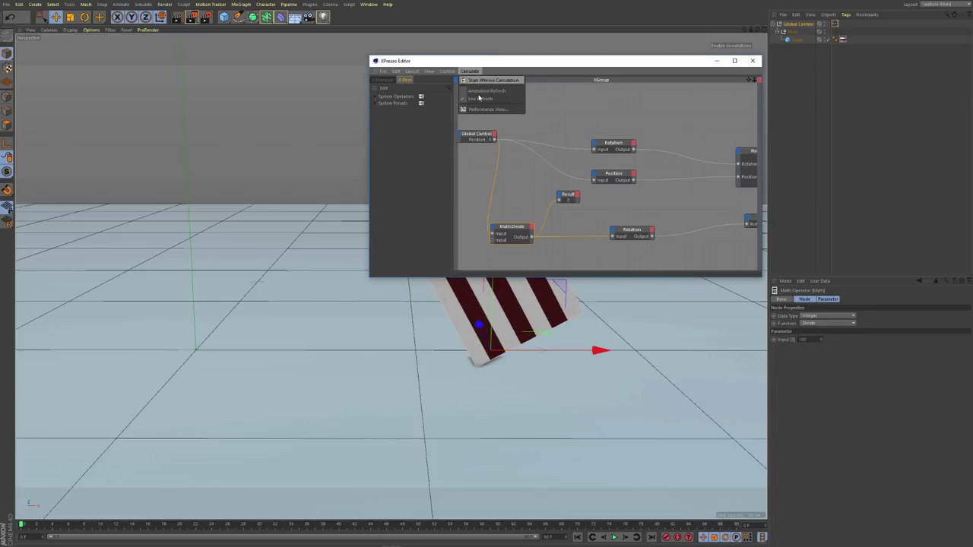
pyautogui.moveTo(600, 349); pyautogui.dragTo(304, 312)
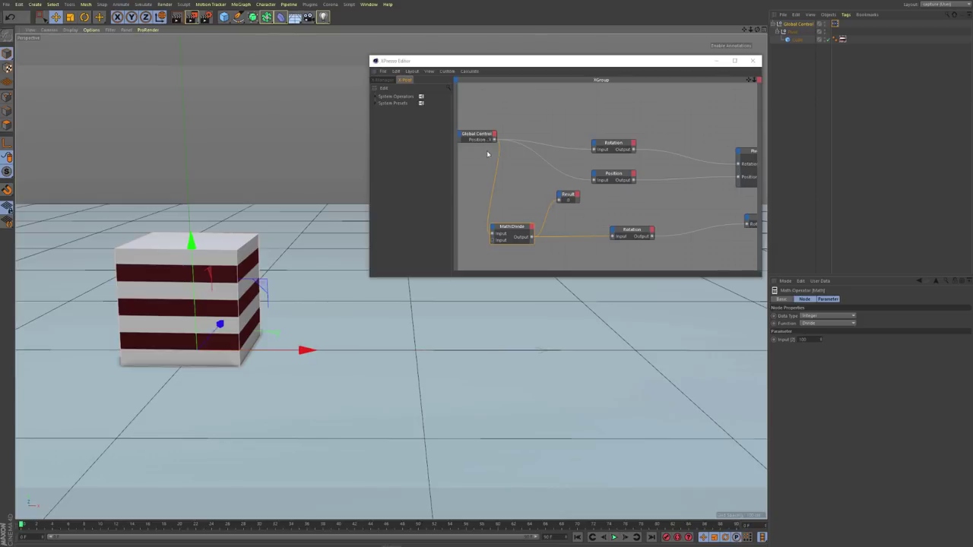
pyautogui.click(516, 232)
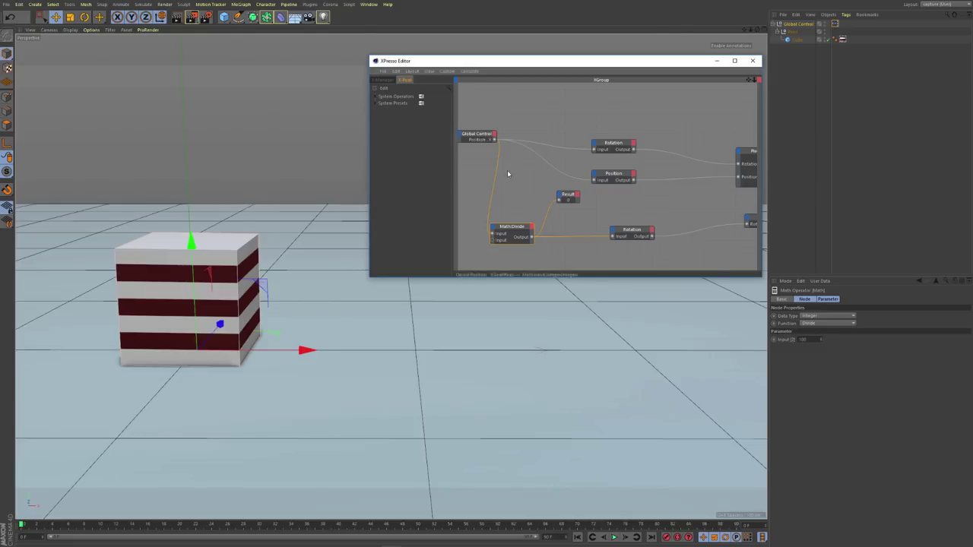
pyautogui.click(830, 316)
pyautogui.click(816, 329)
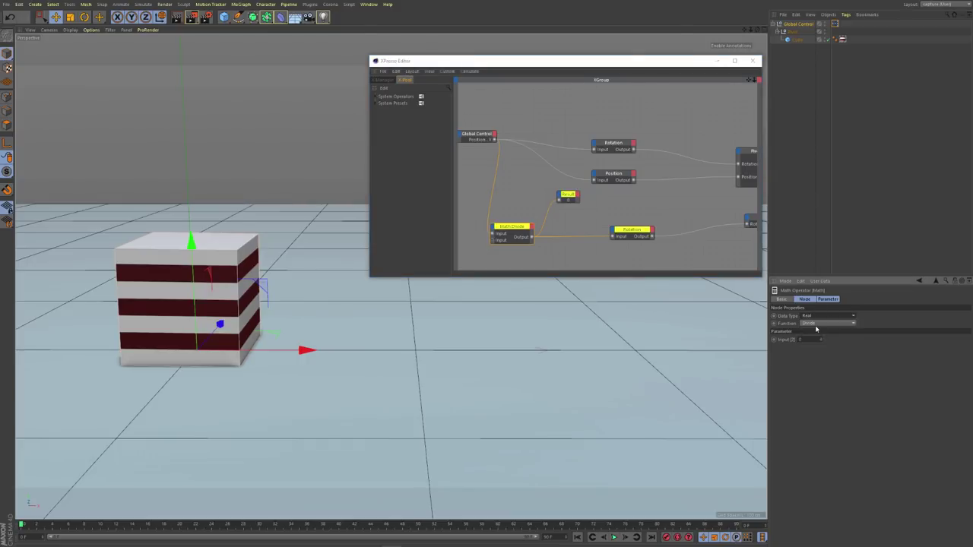
pyautogui.doubleClick(812, 339)
pyautogui.press('Return')
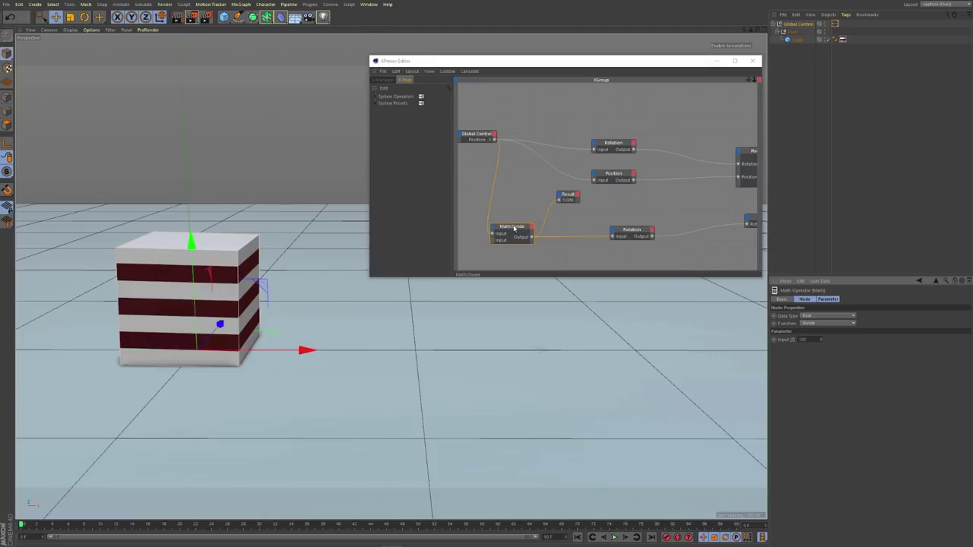
# Step: Make room between the Divide node and the lower Rotation mapper, and add a FloatFunc node there
pyautogui.moveTo(568, 195); pyautogui.dragTo(574, 194)
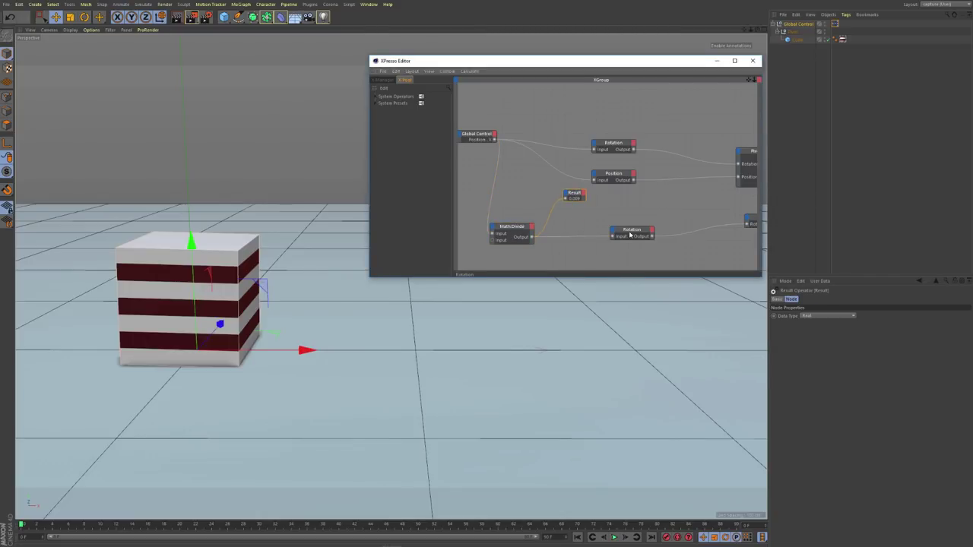
pyautogui.moveTo(630, 231); pyautogui.dragTo(688, 237)
pyautogui.click(578, 254)
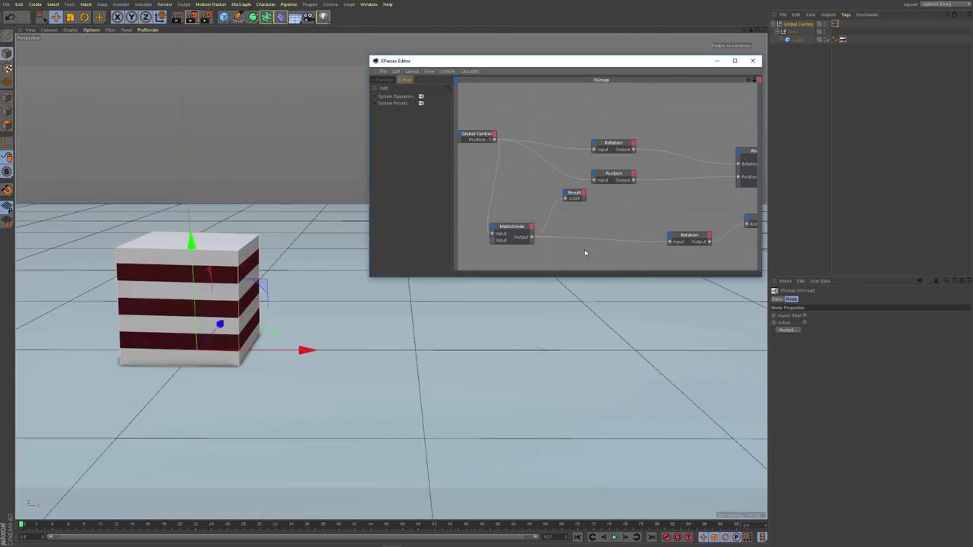
pyautogui.rightClick(585, 253)
pyautogui.moveTo(605, 255)
pyautogui.moveTo(653, 271)
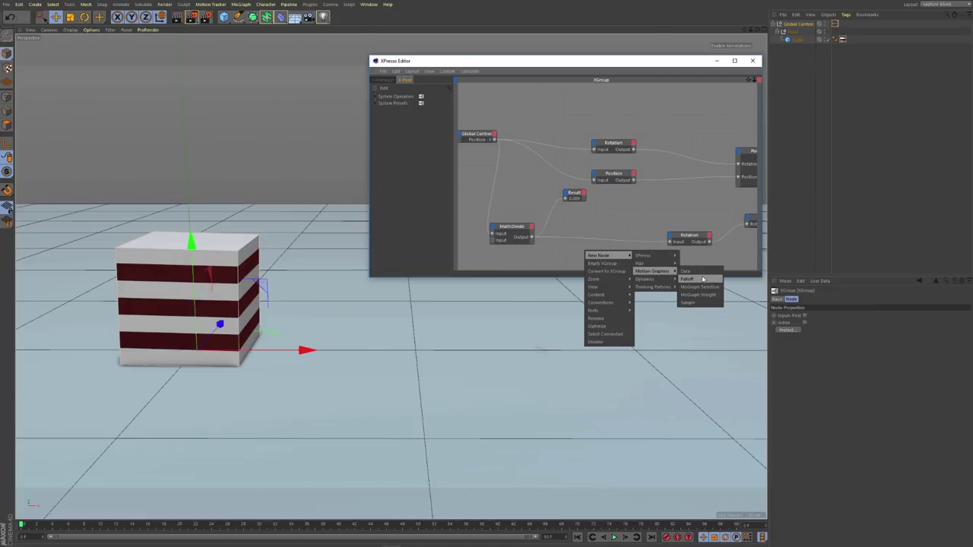
pyautogui.moveTo(643, 255)
pyautogui.moveTo(690, 279)
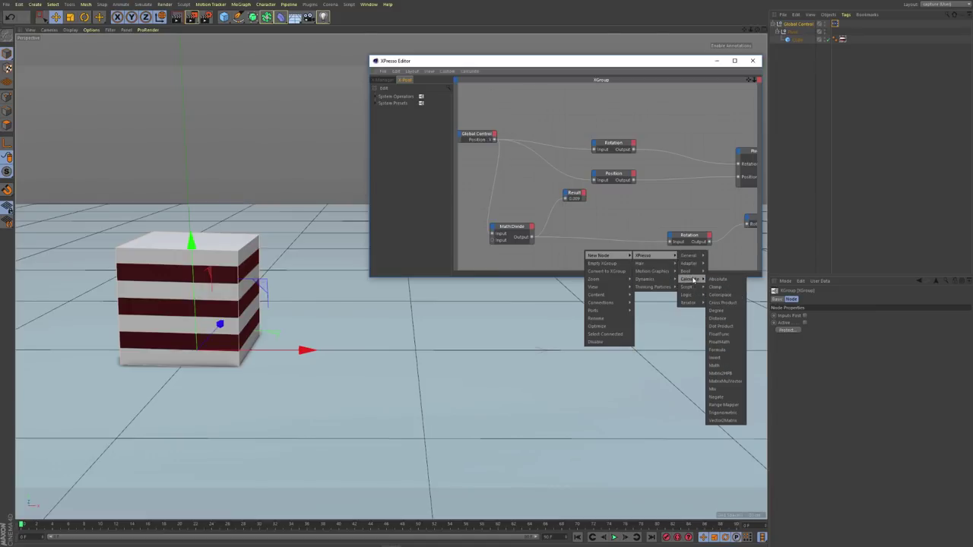
pyautogui.click(719, 333)
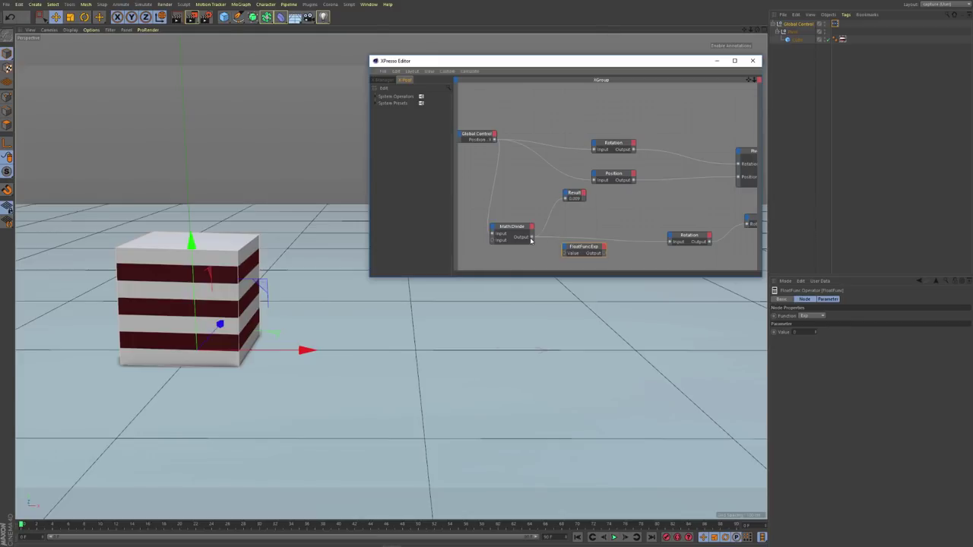
# Step: Set the FloatFunc node's function to Floor and route the Divide output through it into the lower Rotation mapper
pyautogui.click(811, 316)
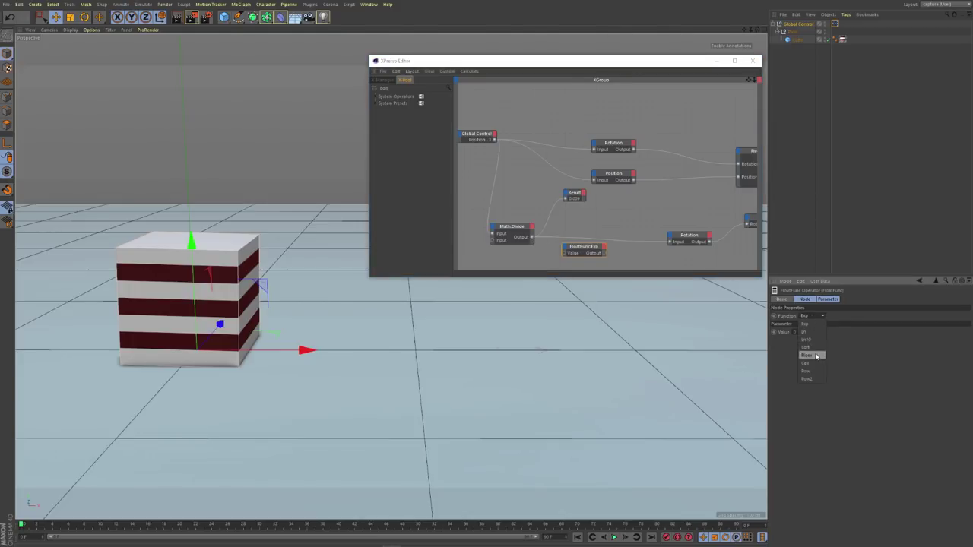
pyautogui.click(808, 354)
pyautogui.moveTo(531, 238); pyautogui.dragTo(680, 249)
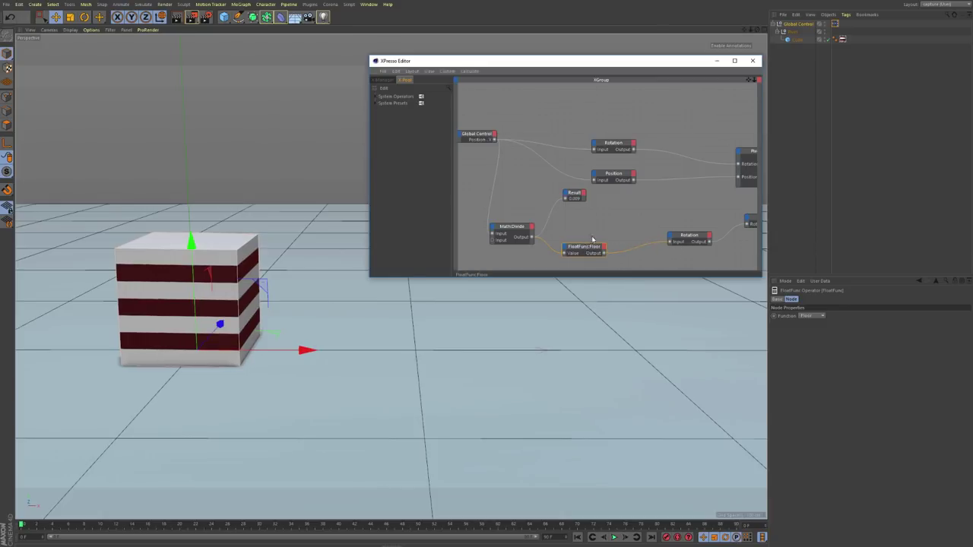
pyautogui.moveTo(587, 247); pyautogui.dragTo(594, 237)
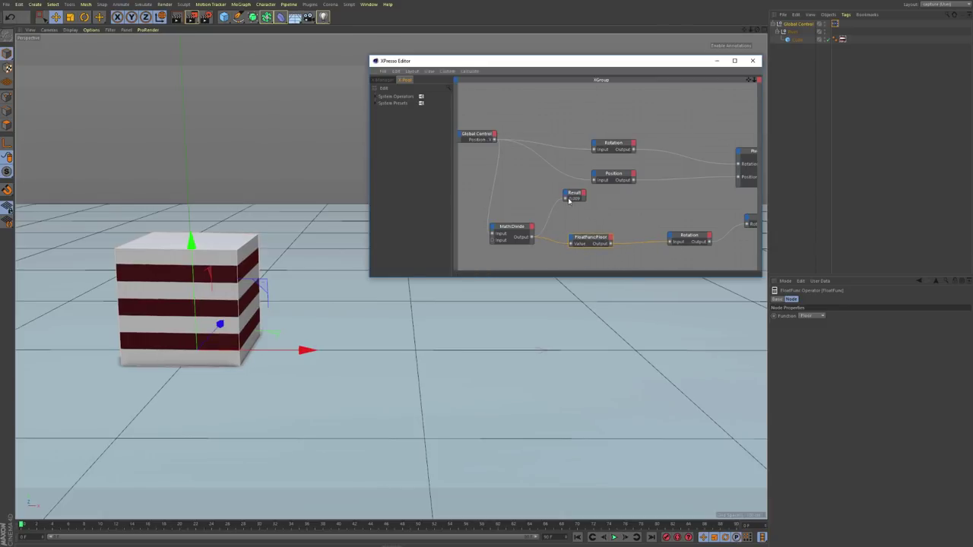
# Step: Add a second Result node showing the Floor output, and test it by moving Global Control along X and back
pyautogui.keyDown('ctrl'); pyautogui.moveTo(575, 193); pyautogui.dragTo(634, 205); pyautogui.keyUp('ctrl')
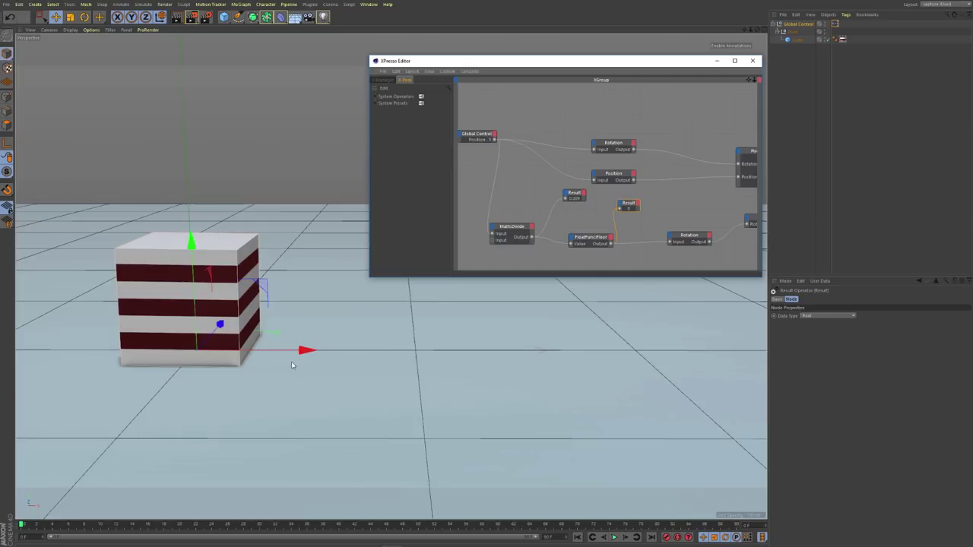
pyautogui.moveTo(305, 350); pyautogui.dragTo(301, 313)
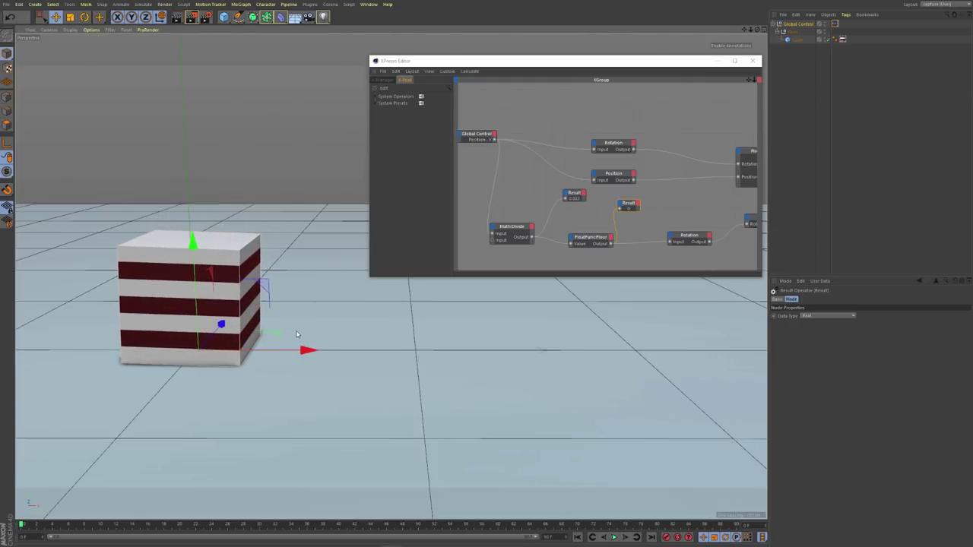
pyautogui.moveTo(312, 351)
pyautogui.mouseDown()
pyautogui.moveTo(553, 392)
pyautogui.moveTo(752, 391)
pyautogui.moveTo(300, 342)
pyautogui.mouseUp()
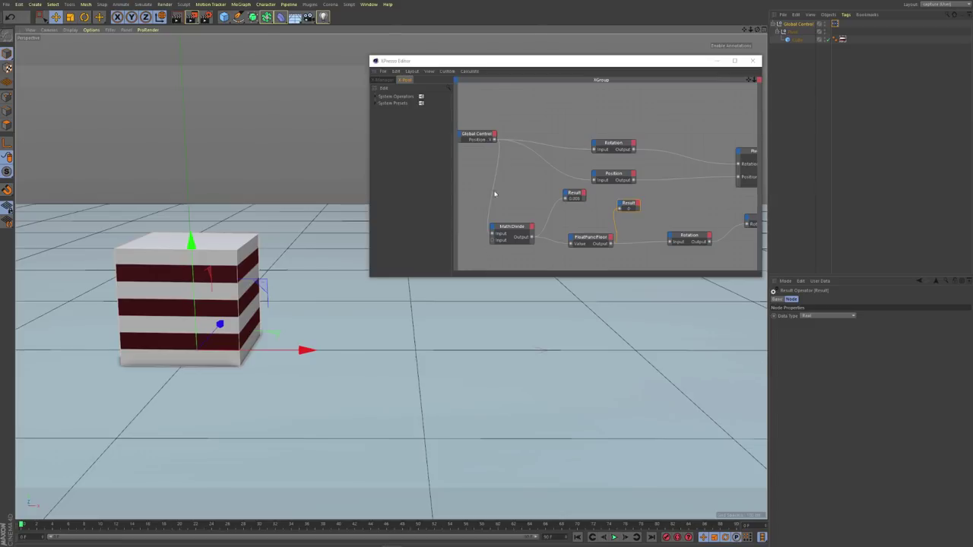
# Step: Add a second Cube node with a Size X output and feed it into the Divide node's second input
pyautogui.moveTo(365, 53); pyautogui.dragTo(211, 20)
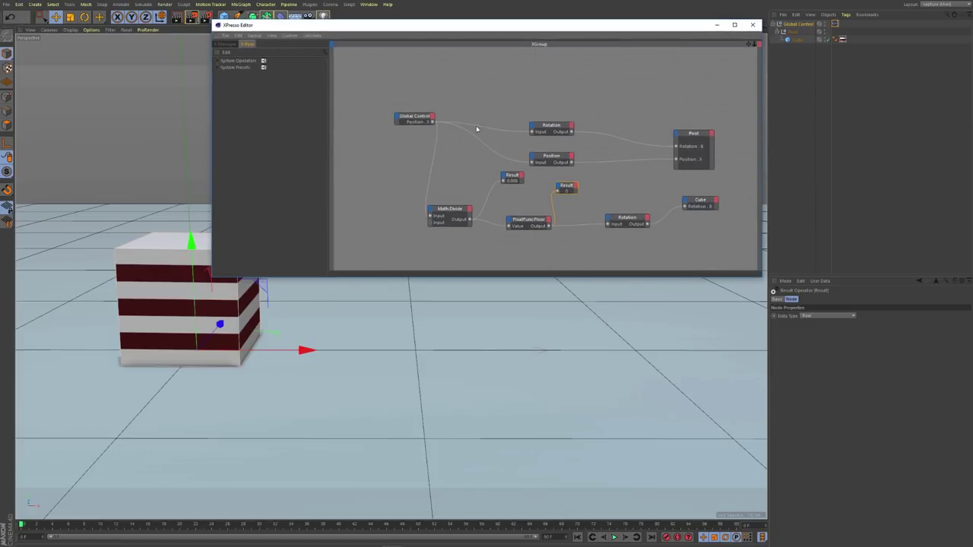
pyautogui.click(795, 40)
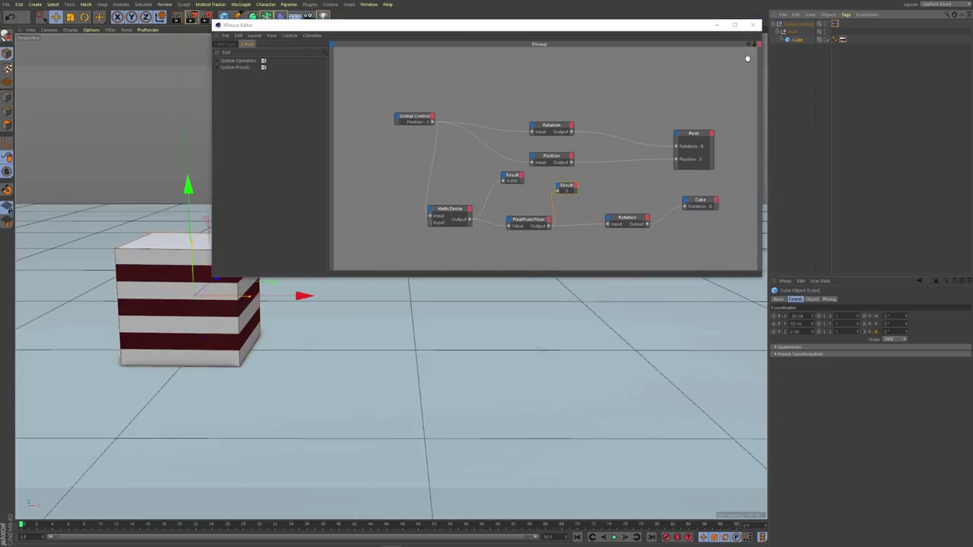
pyautogui.moveTo(747, 58); pyautogui.dragTo(366, 165)
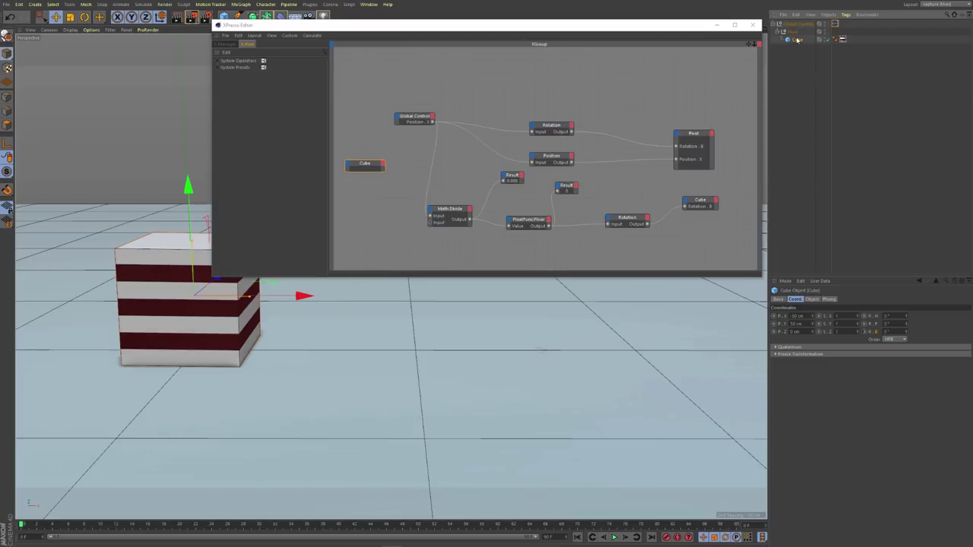
pyautogui.click(811, 298)
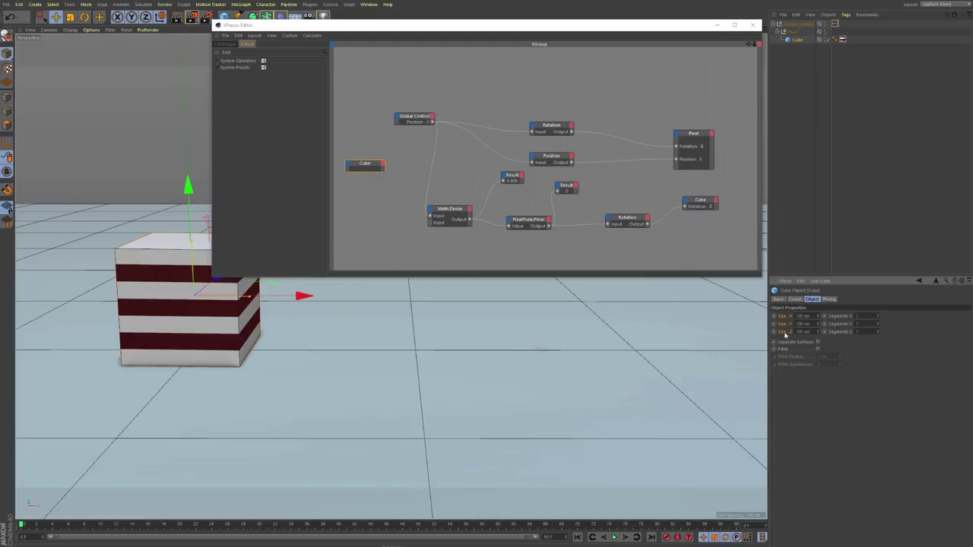
pyautogui.moveTo(681, 240); pyautogui.dragTo(383, 164)
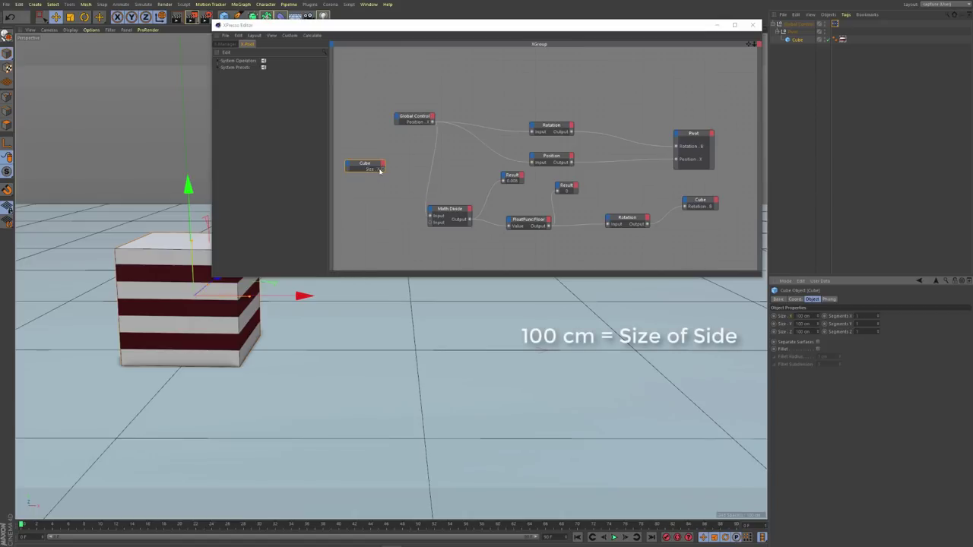
pyautogui.click(449, 210)
pyautogui.moveTo(384, 169); pyautogui.dragTo(431, 221)
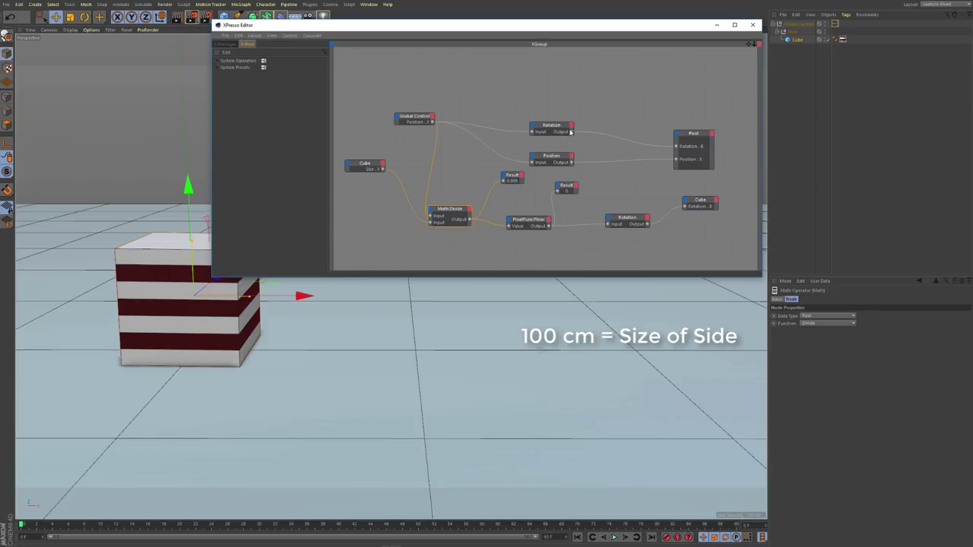
# Step: Add an Input Upper port to the Pivot's Rotation mapper and feed it from the Cube's Size X output
pyautogui.moveTo(551, 126); pyautogui.dragTo(555, 102)
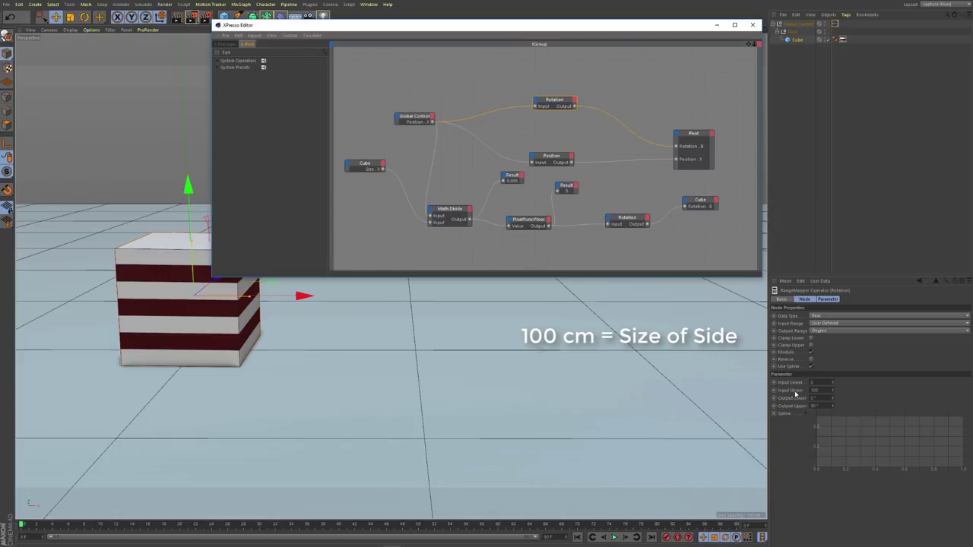
pyautogui.click(794, 391)
pyautogui.click(536, 106)
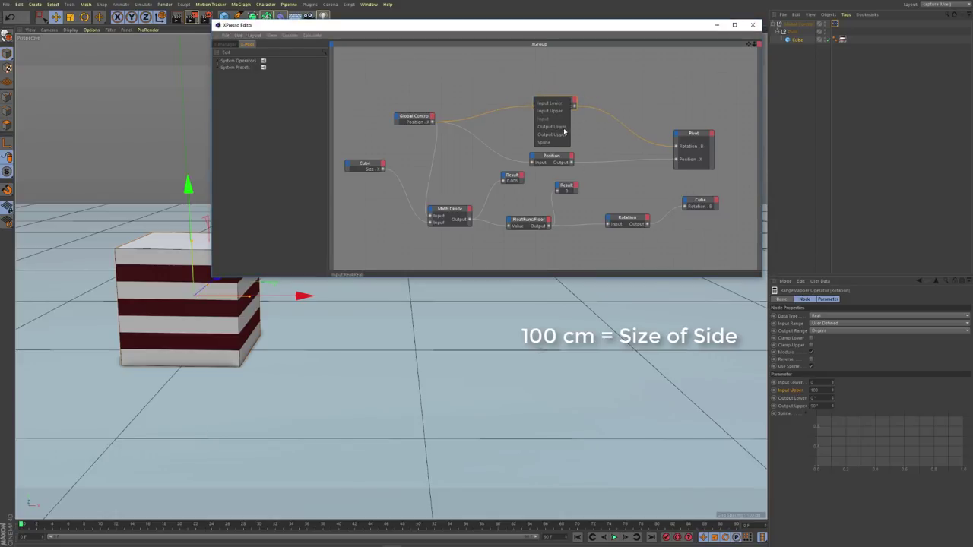
pyautogui.click(536, 111)
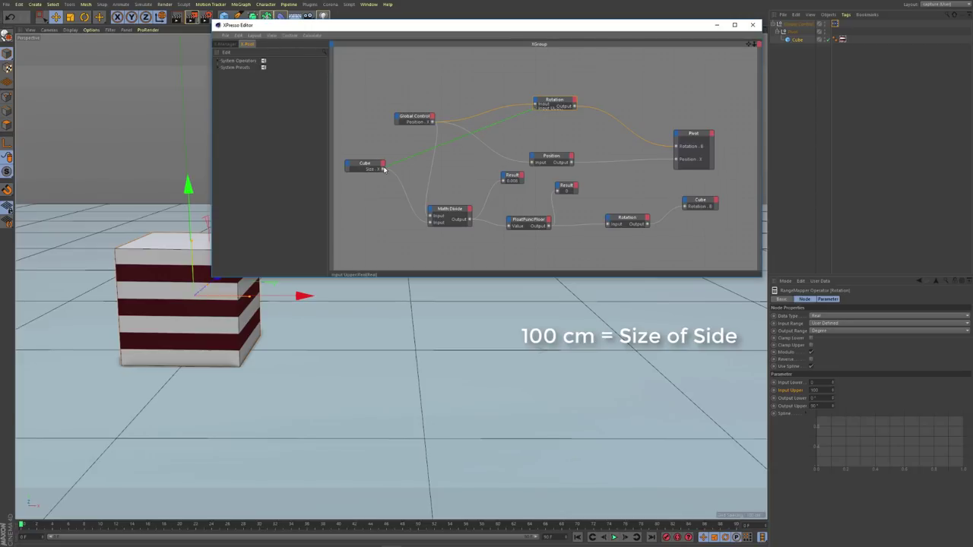
pyautogui.moveTo(384, 169); pyautogui.dragTo(383, 168)
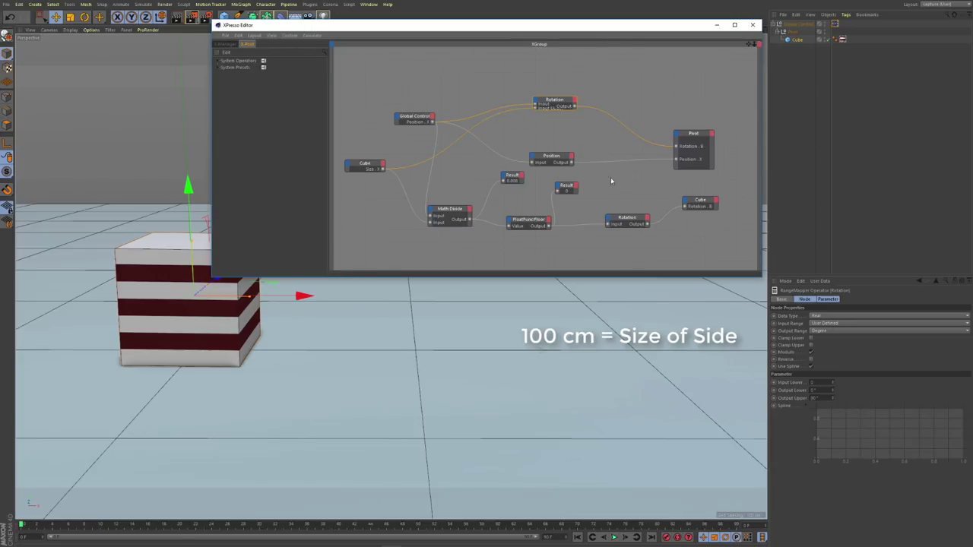
# Step: Place the Position mapper just below the Rotation mapper, enlarge it, and feed the Cube's Size X into a new Input Upper port
pyautogui.moveTo(559, 163); pyautogui.dragTo(556, 116)
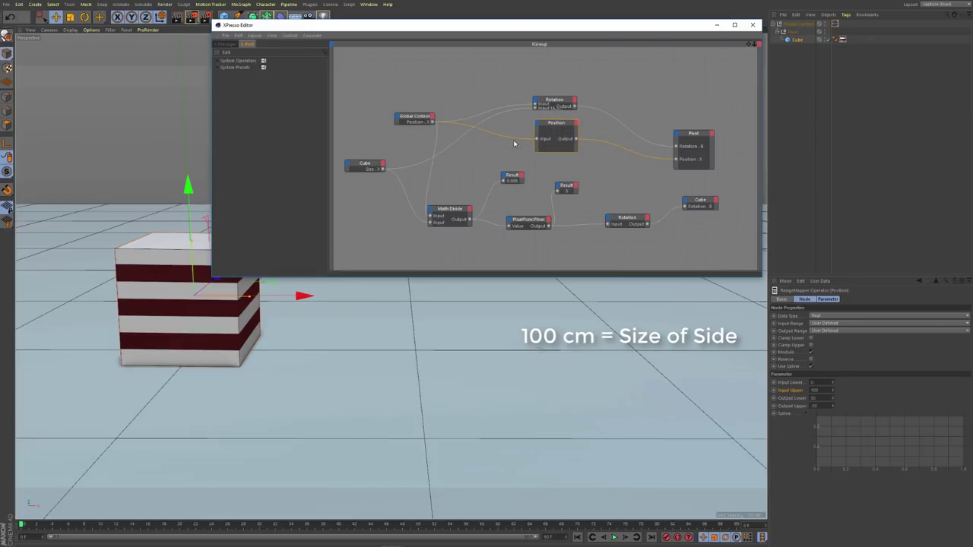
pyautogui.click(537, 122)
pyautogui.click(541, 146)
pyautogui.moveTo(536, 146); pyautogui.dragTo(382, 168)
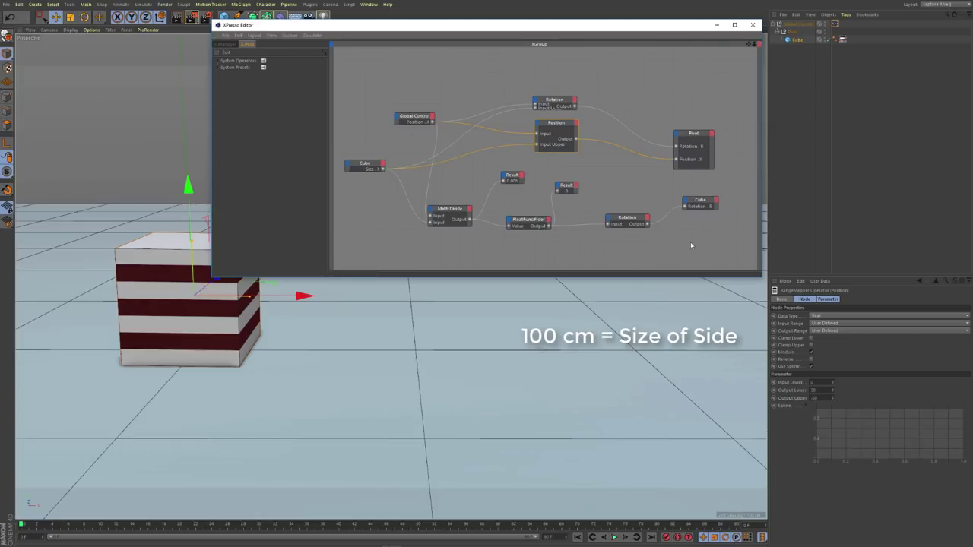
# Step: Shift the lower node chain down and duplicate its Divide node, fed by the Cube's Size X with a second input of 2
pyautogui.click(791, 396)
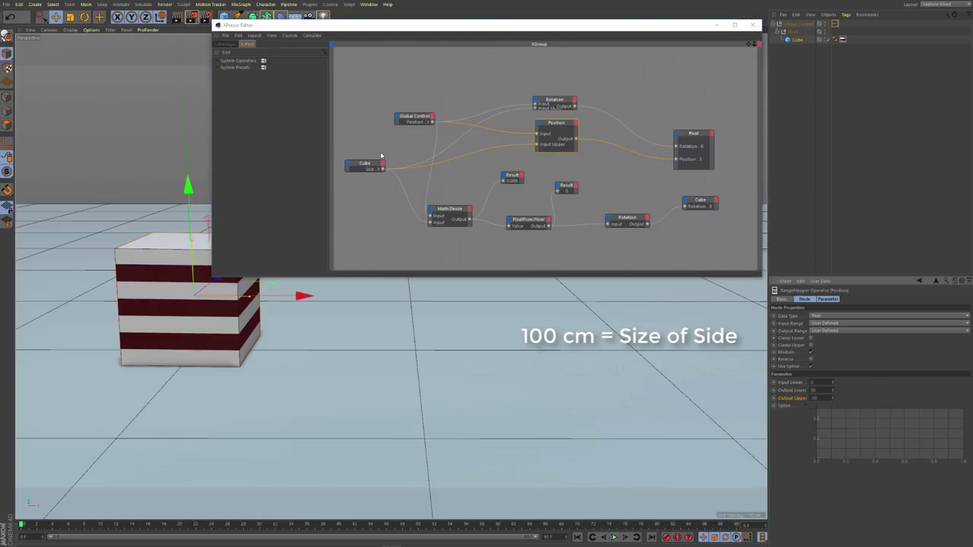
pyautogui.moveTo(427, 249); pyautogui.dragTo(788, 183)
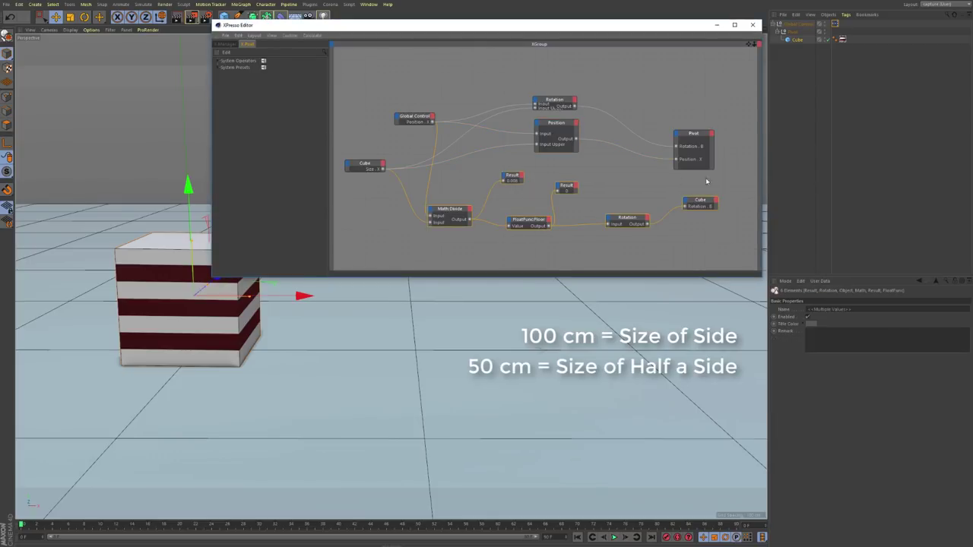
pyautogui.moveTo(457, 210); pyautogui.dragTo(413, 190)
pyautogui.click(455, 212)
pyautogui.click(437, 185)
pyautogui.doubleClick(802, 340)
pyautogui.write('2')
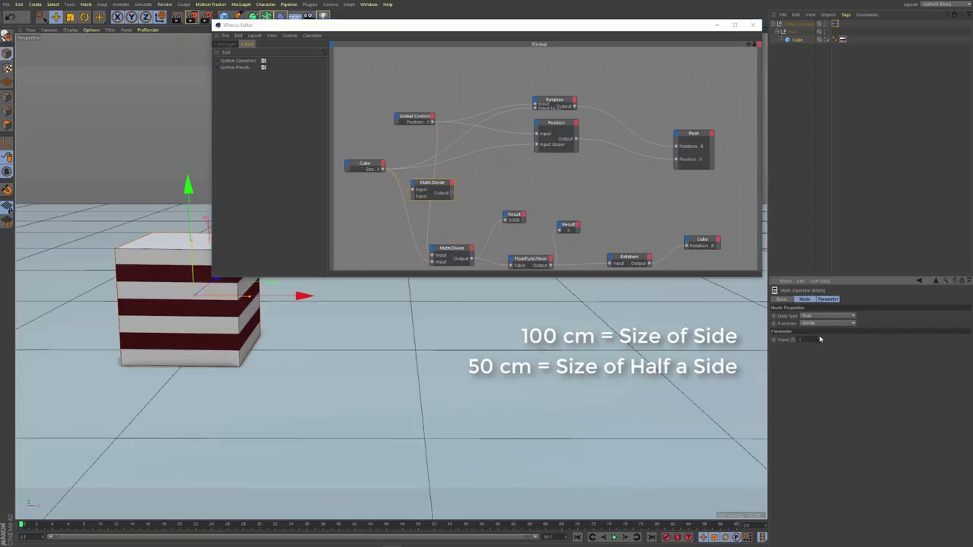
# Step: Rename the duplicated Divide node as HalfSide
pyautogui.click(779, 299)
pyautogui.moveTo(832, 316); pyautogui.dragTo(757, 327)
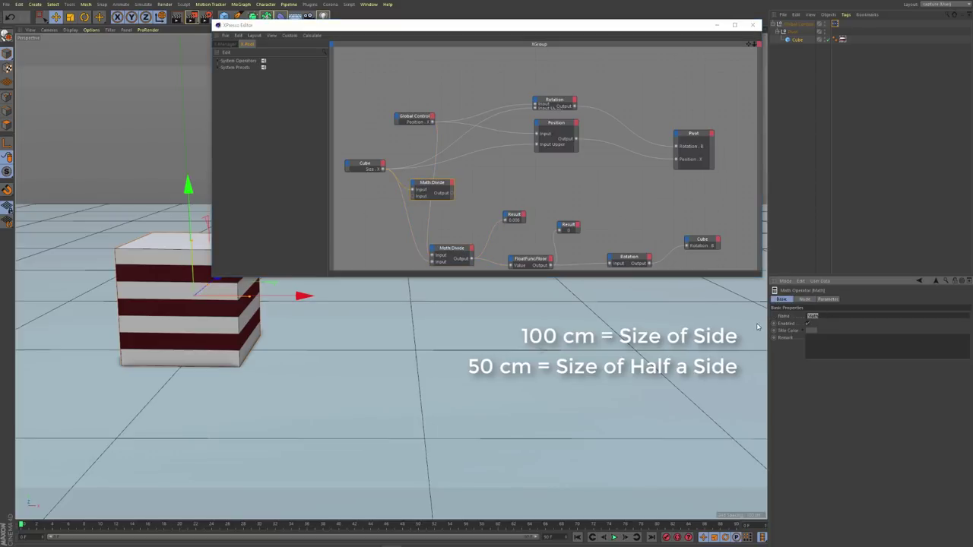
pyautogui.write('HalfSide')
pyautogui.press('Return')
# Step: Add an Output Lower port to the Position mapper and feed it from the HalfSide Divide node's output
pyautogui.click(565, 126)
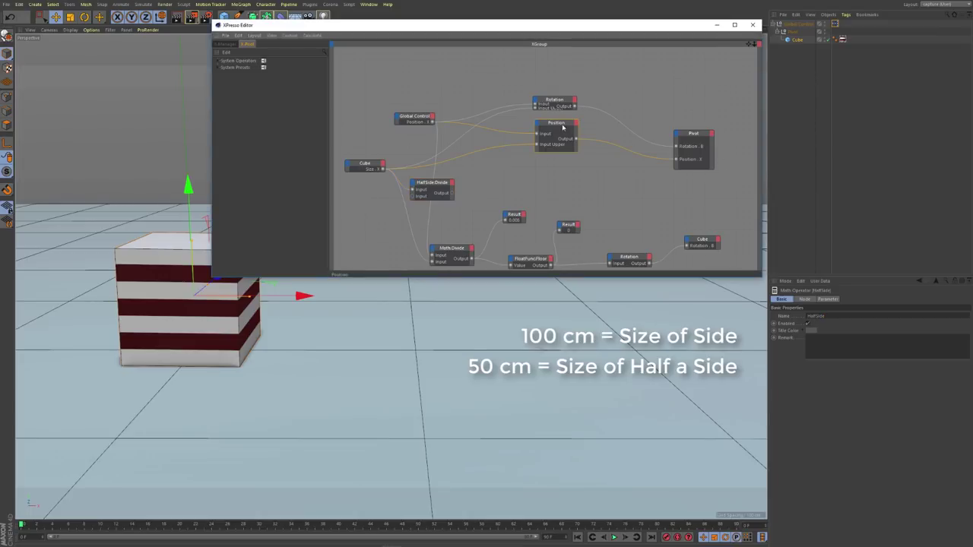
pyautogui.click(805, 299)
pyautogui.keyDown('shift'); pyautogui.click(833, 300); pyautogui.keyUp('shift')
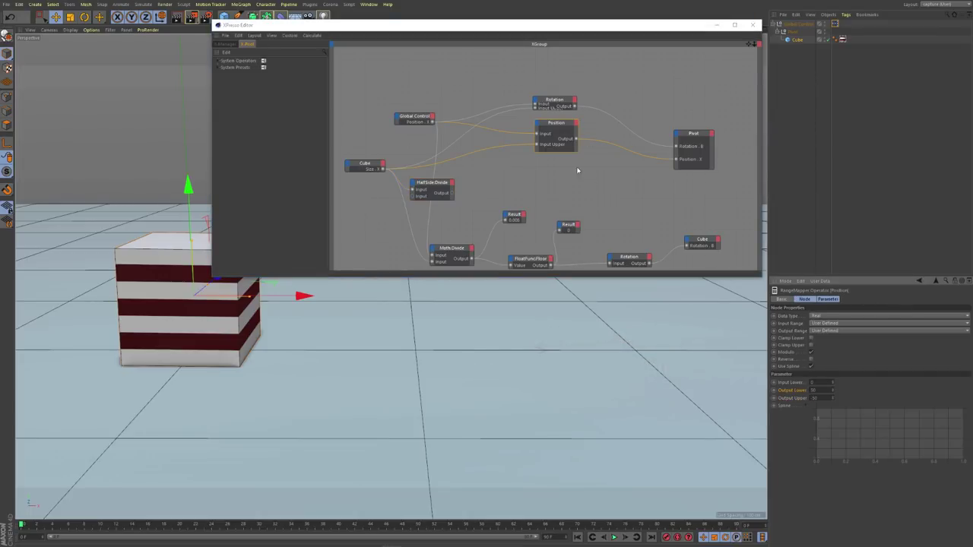
pyautogui.click(537, 124)
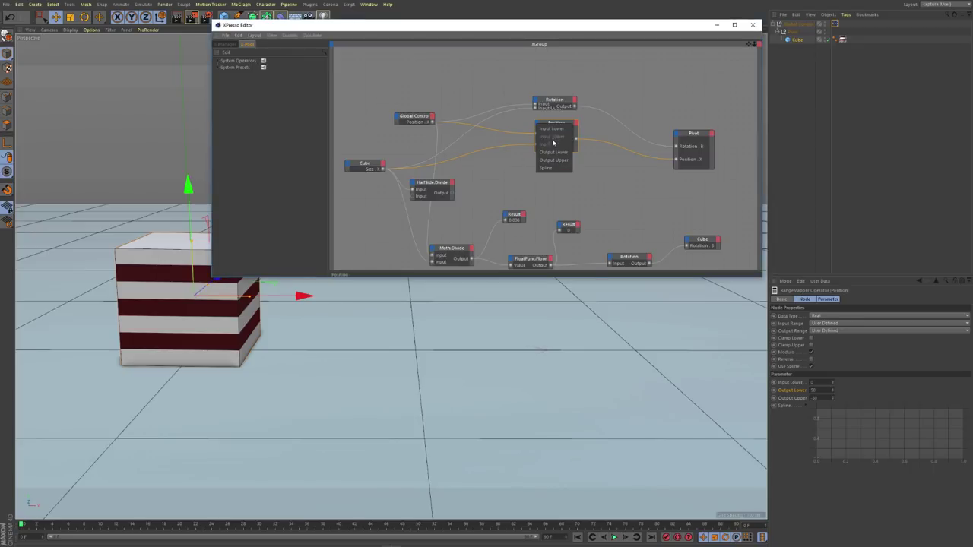
pyautogui.click(558, 155)
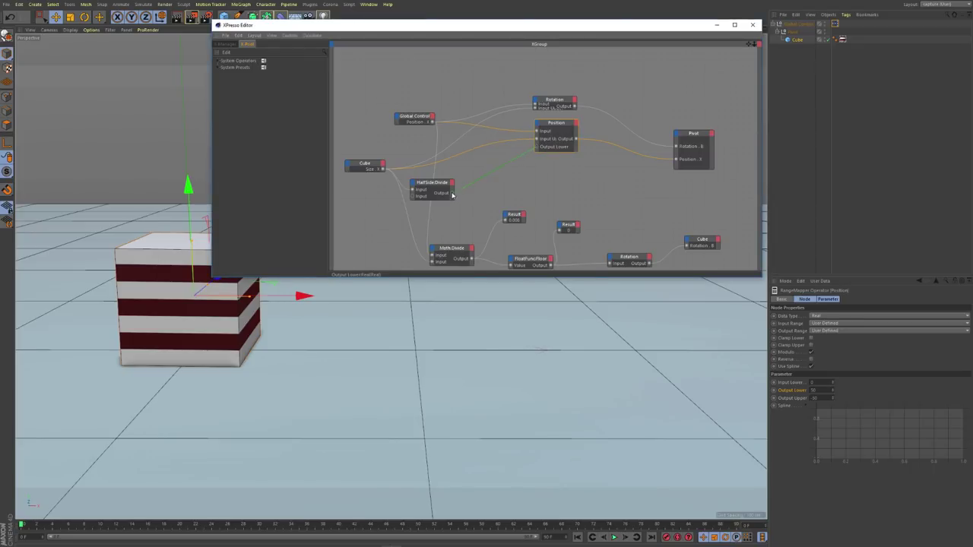
pyautogui.moveTo(453, 194)
pyautogui.mouseDown()
pyautogui.moveTo(478, 167)
pyautogui.moveTo(447, 192)
pyautogui.mouseUp()
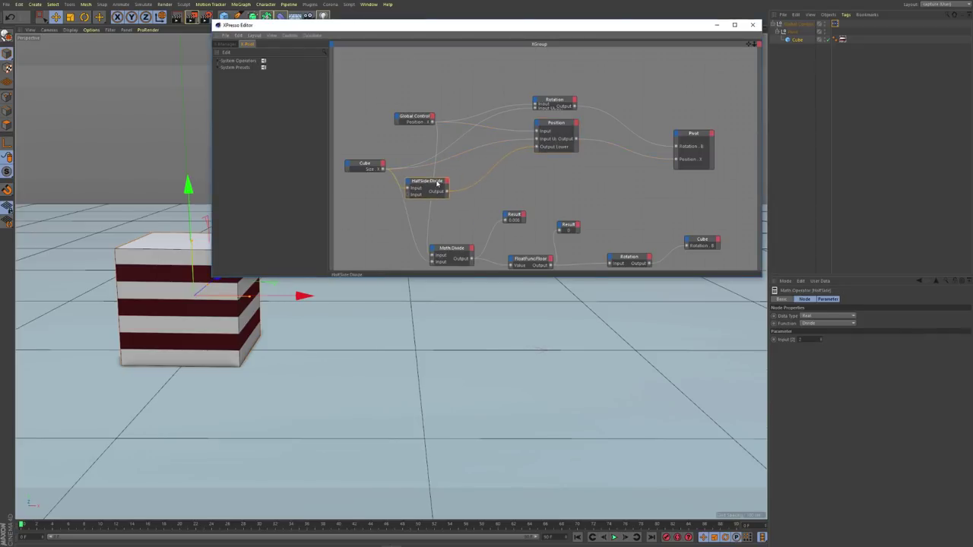
# Step: Create a Negate node fed by HalfSide's output and connect it to a new Output Upper port on the Position mapper
pyautogui.rightClick(487, 193)
pyautogui.moveTo(502, 194)
pyautogui.moveTo(547, 194)
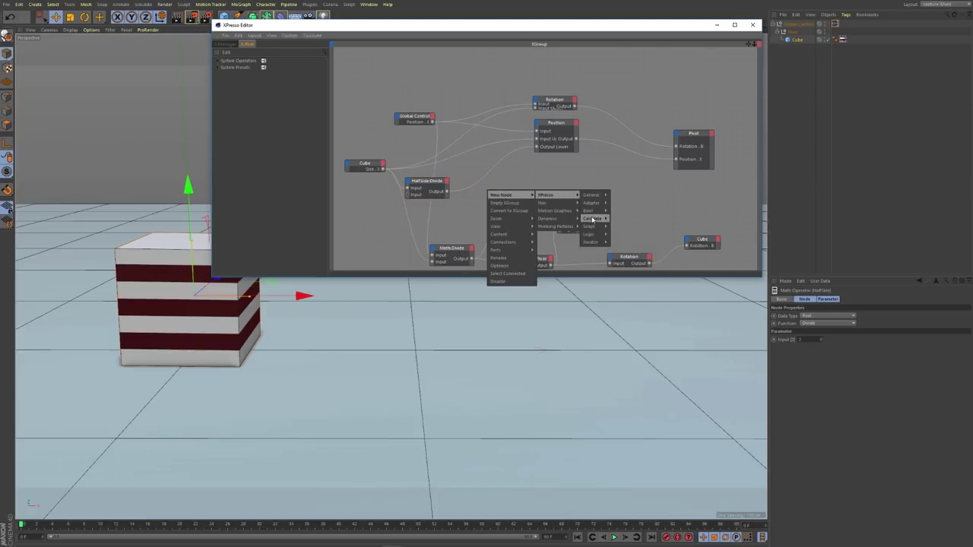
pyautogui.moveTo(593, 218)
pyautogui.click(619, 336)
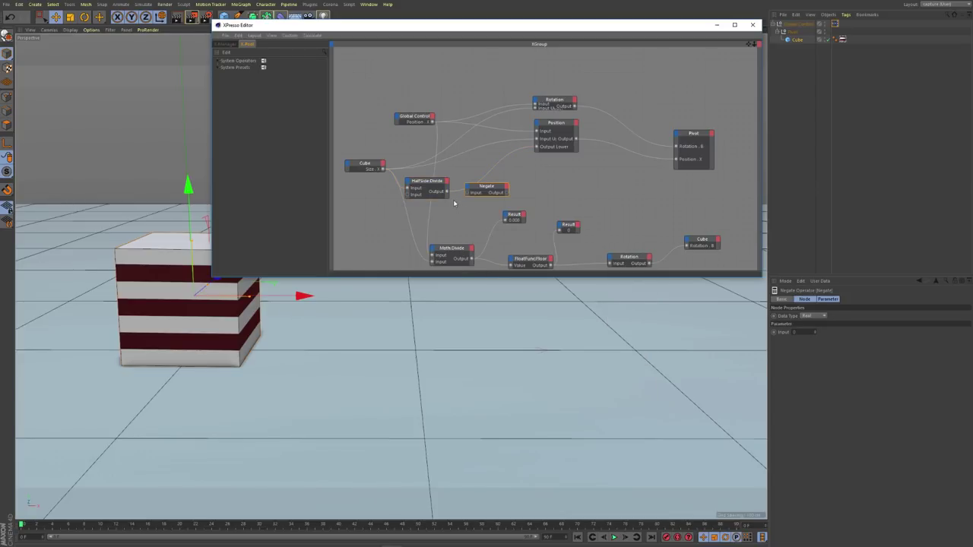
pyautogui.moveTo(447, 192); pyautogui.dragTo(468, 193)
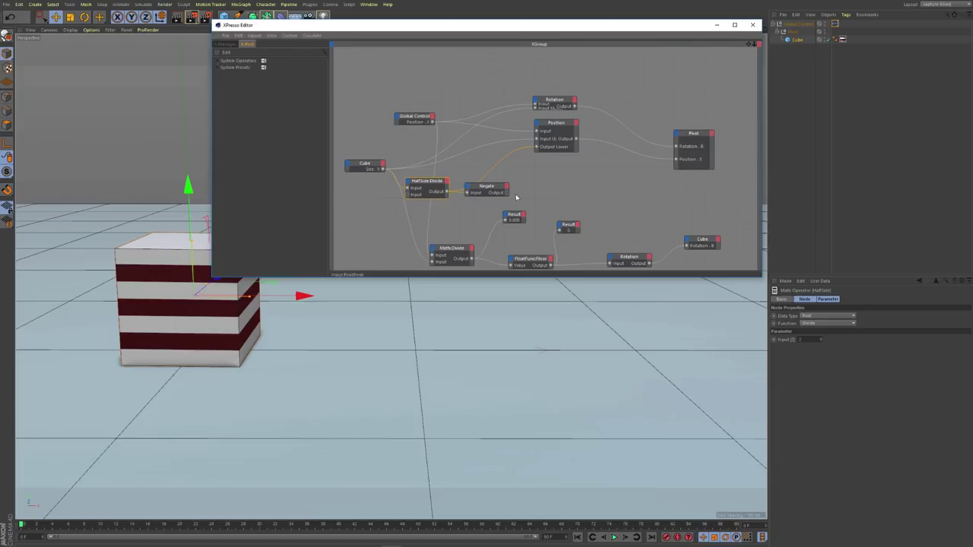
pyautogui.moveTo(534, 128); pyautogui.dragTo(553, 158)
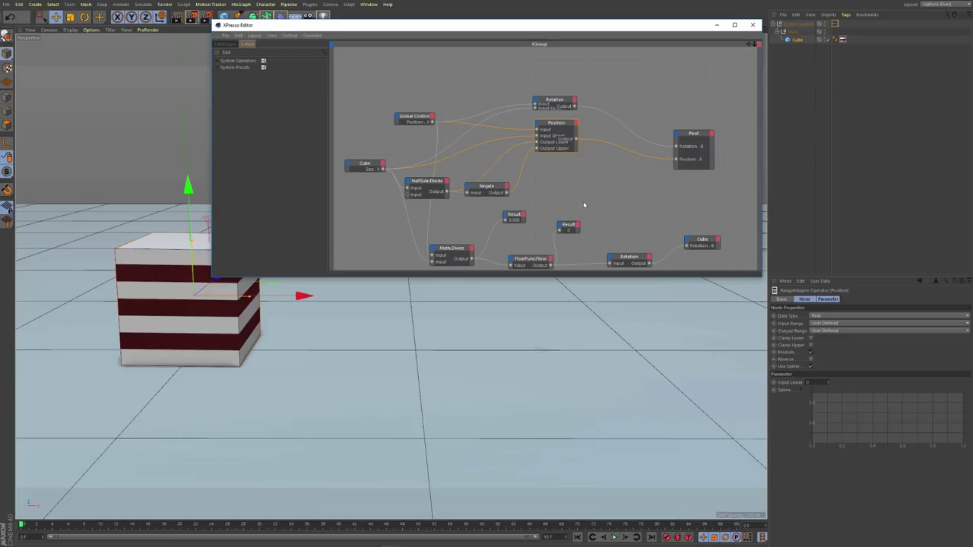
# Step: Add the Cube's Position X as an input on the Cube node receiving rotation, and feed it from the Negate output
pyautogui.click(552, 244)
pyautogui.keyDown('alt'); pyautogui.moveTo(570, 238); pyautogui.dragTo(560, 203, button='middle'); pyautogui.keyUp('alt')
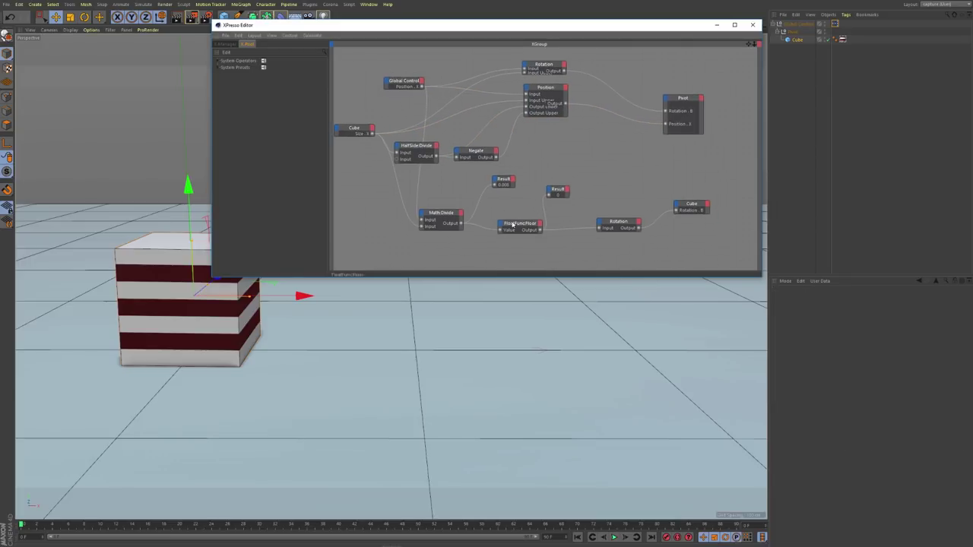
pyautogui.click(795, 42)
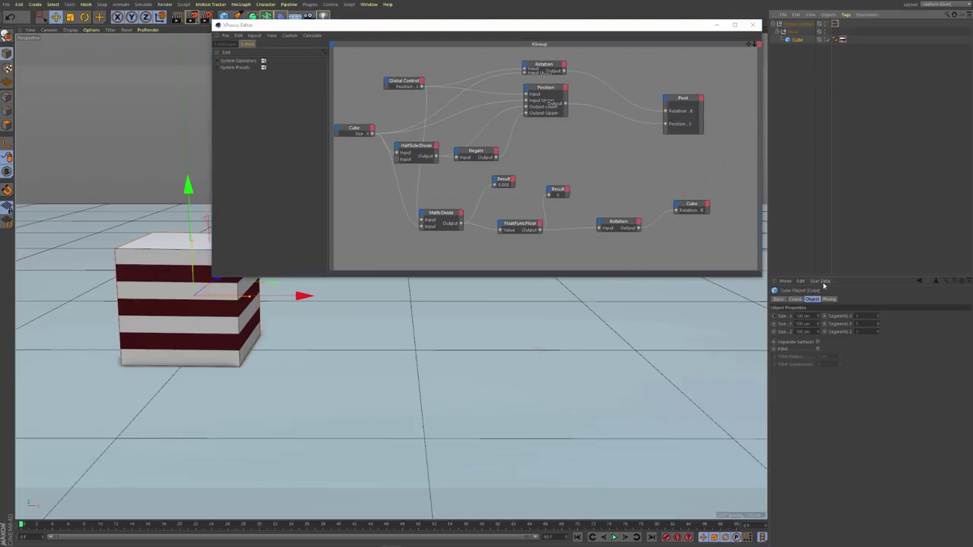
pyautogui.click(797, 299)
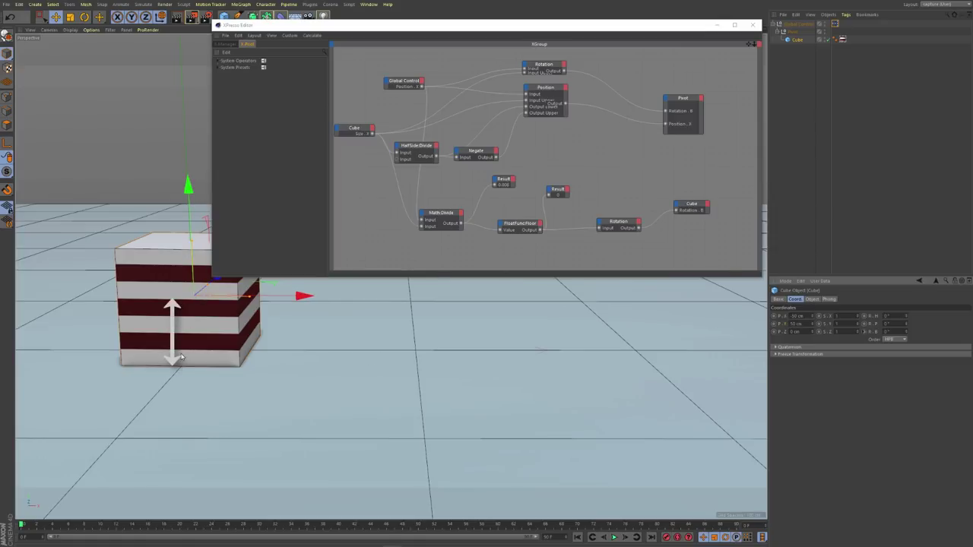
pyautogui.click(790, 31)
pyautogui.click(793, 39)
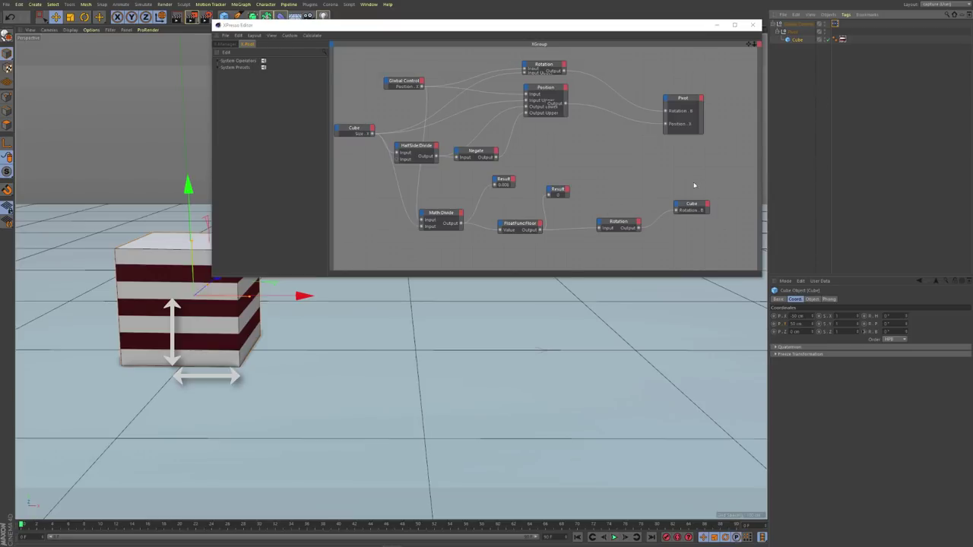
pyautogui.moveTo(782, 318)
pyautogui.mouseDown()
pyautogui.moveTo(684, 254)
pyautogui.moveTo(675, 212)
pyautogui.moveTo(483, 188)
pyautogui.moveTo(496, 157)
pyautogui.mouseUp()
# Step: Add the Cube's Position Y as an input on the same Cube node and feed it from HalfSide's output
pyautogui.click(799, 40)
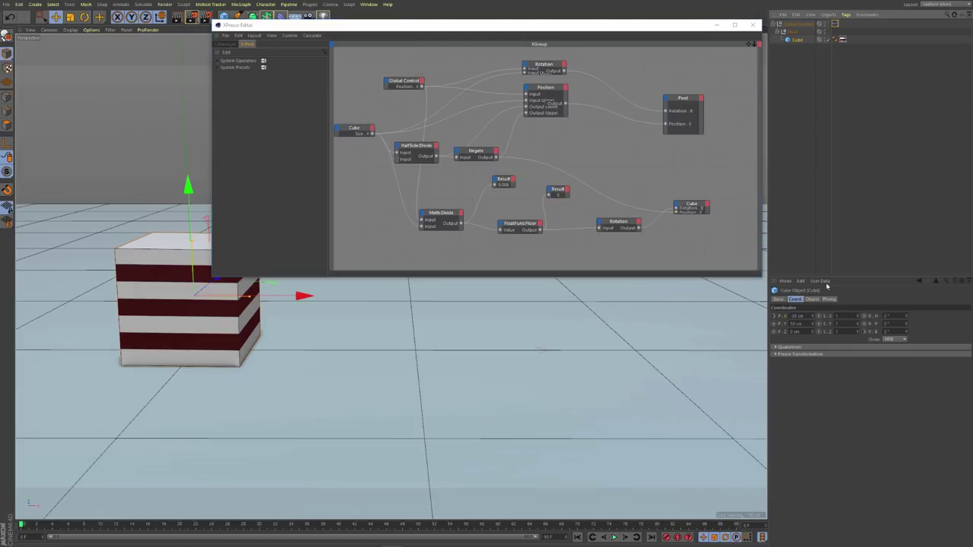
pyautogui.moveTo(779, 330); pyautogui.dragTo(689, 205)
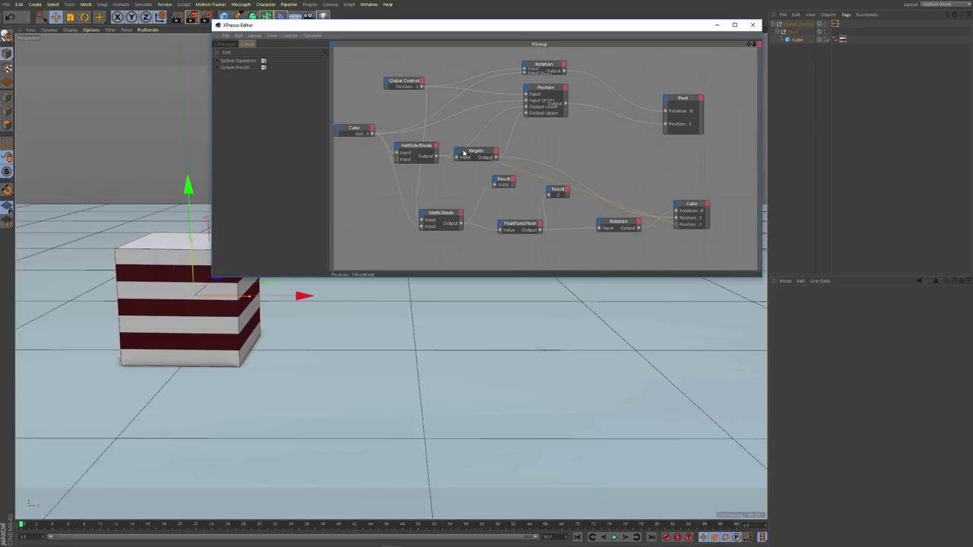
pyautogui.moveTo(464, 153); pyautogui.dragTo(435, 158)
# Step: Test the roll by moving Global Control back and forth along X, and examine the Pivot's Rotation mapper's Input Lower setting
pyautogui.click(794, 22)
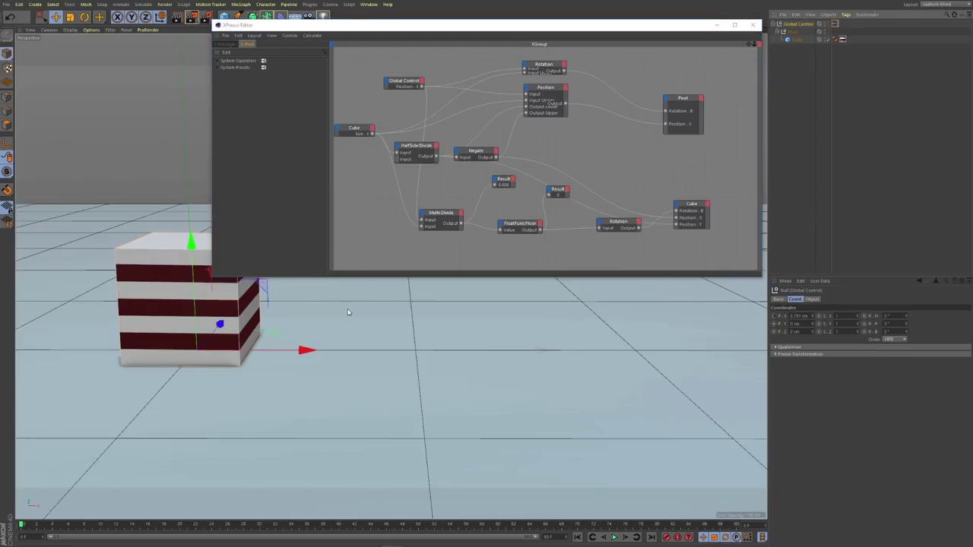
pyautogui.moveTo(304, 348)
pyautogui.mouseDown()
pyautogui.moveTo(466, 349)
pyautogui.moveTo(292, 331)
pyautogui.moveTo(306, 337)
pyautogui.mouseUp()
pyautogui.moveTo(689, 26); pyautogui.dragTo(895, 244)
pyautogui.moveTo(299, 346); pyautogui.dragTo(274, 356)
pyautogui.click(750, 285)
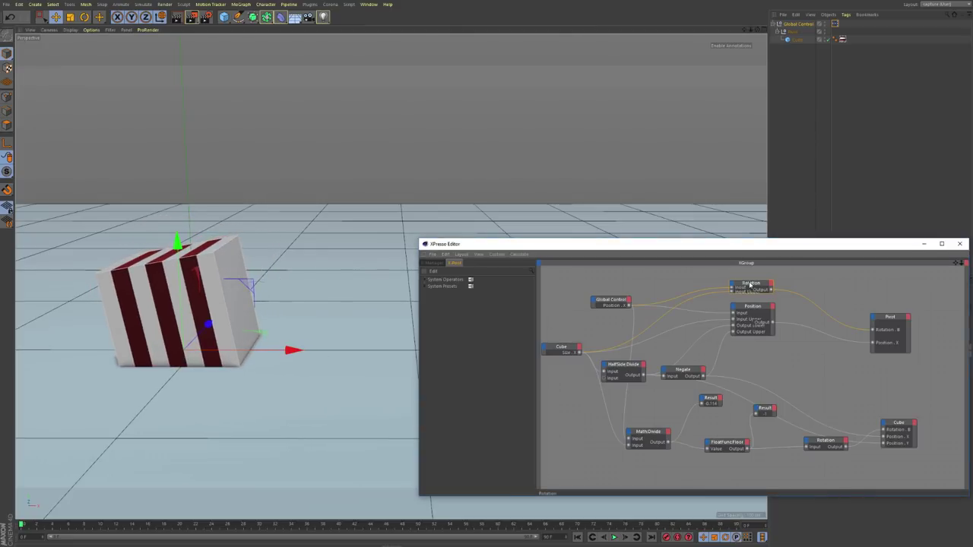
pyautogui.moveTo(810, 245); pyautogui.dragTo(548, 217)
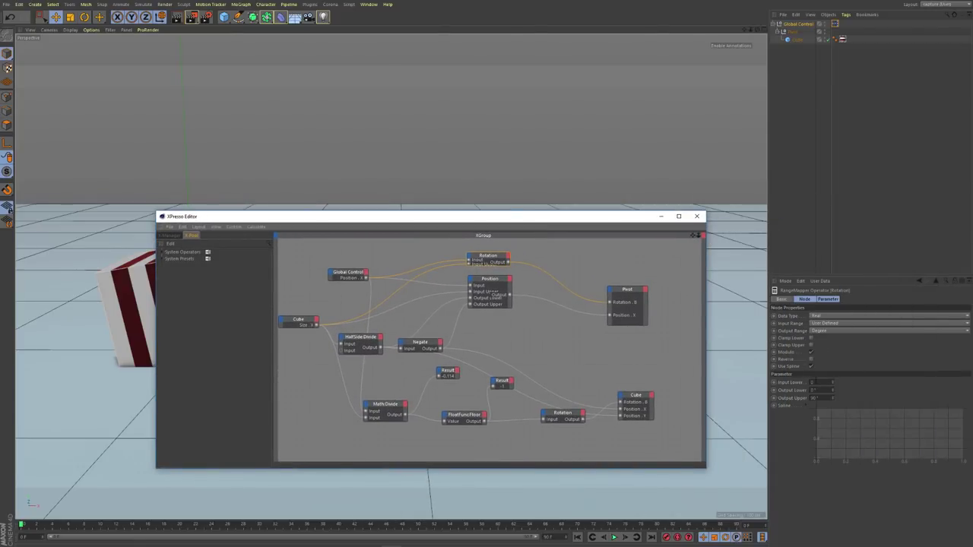
pyautogui.moveTo(815, 382); pyautogui.dragTo(790, 385)
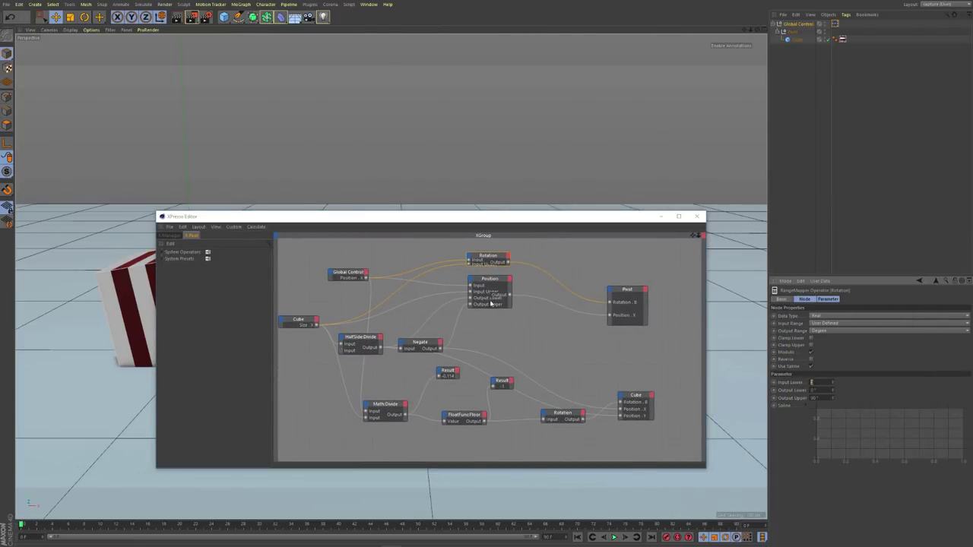
pyautogui.moveTo(609, 218); pyautogui.dragTo(755, 310)
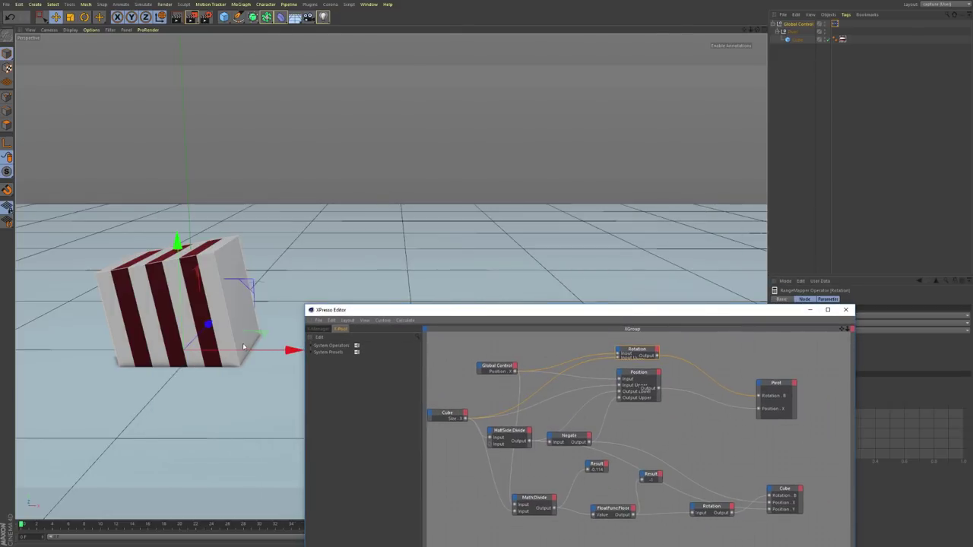
pyautogui.moveTo(301, 351)
pyautogui.mouseDown()
pyautogui.moveTo(284, 359)
pyautogui.moveTo(302, 357)
pyautogui.mouseUp()
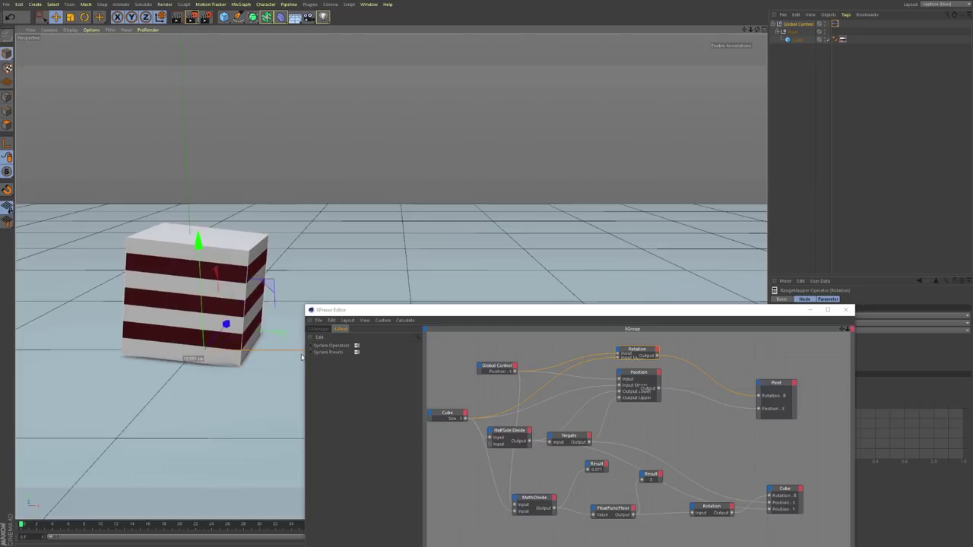
# Step: Move the Global Control node level with the upper Rotation mapper and close the XPresso Editor
pyautogui.moveTo(494, 371); pyautogui.dragTo(482, 352)
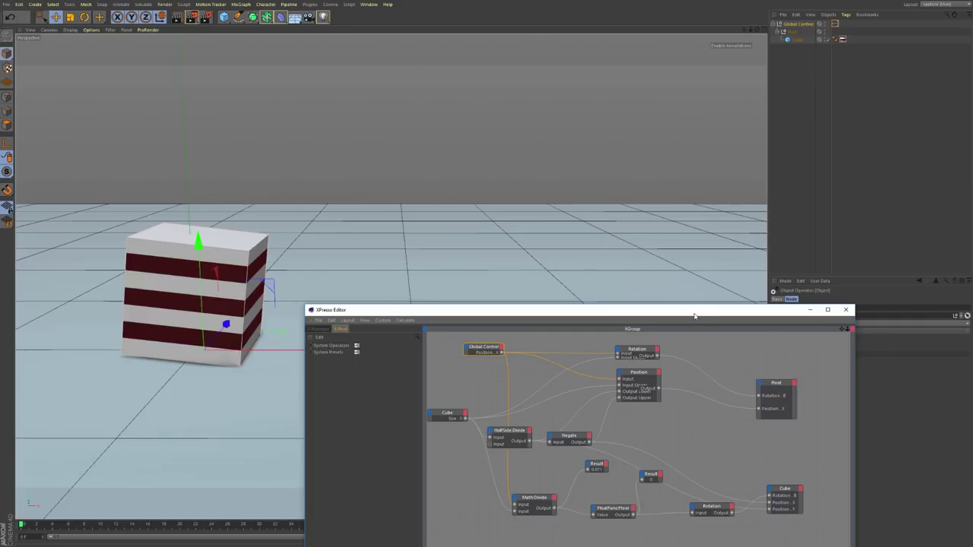
pyautogui.click(846, 309)
# Step: Enlarge the Cube's Size X and Size Y to about 249 cm and roll it by moving Global Control along X
pyautogui.click(793, 39)
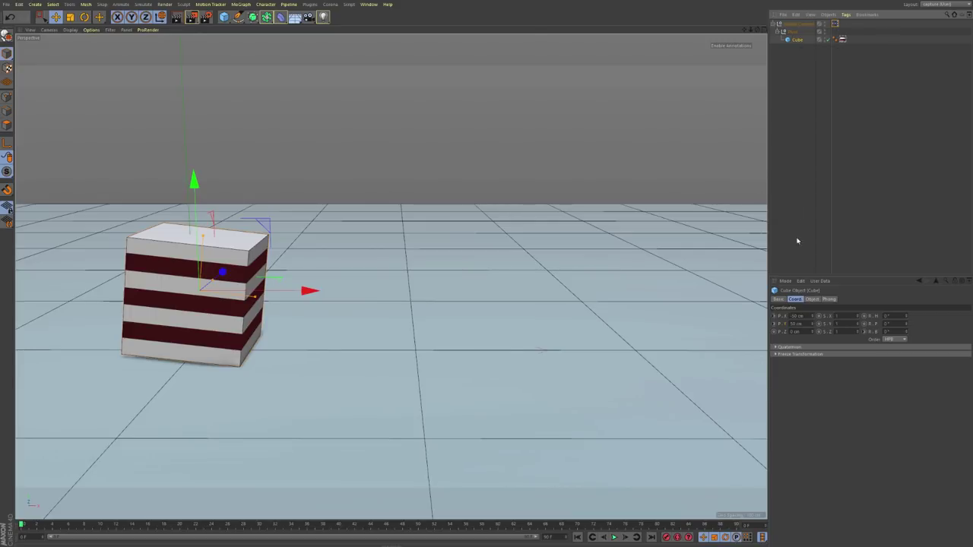
pyautogui.click(812, 299)
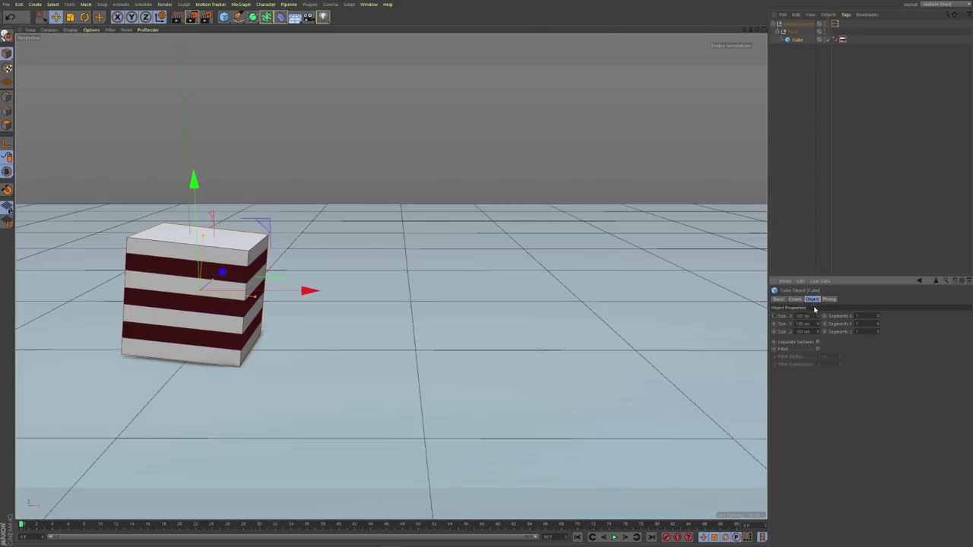
pyautogui.moveTo(818, 317); pyautogui.dragTo(859, 317)
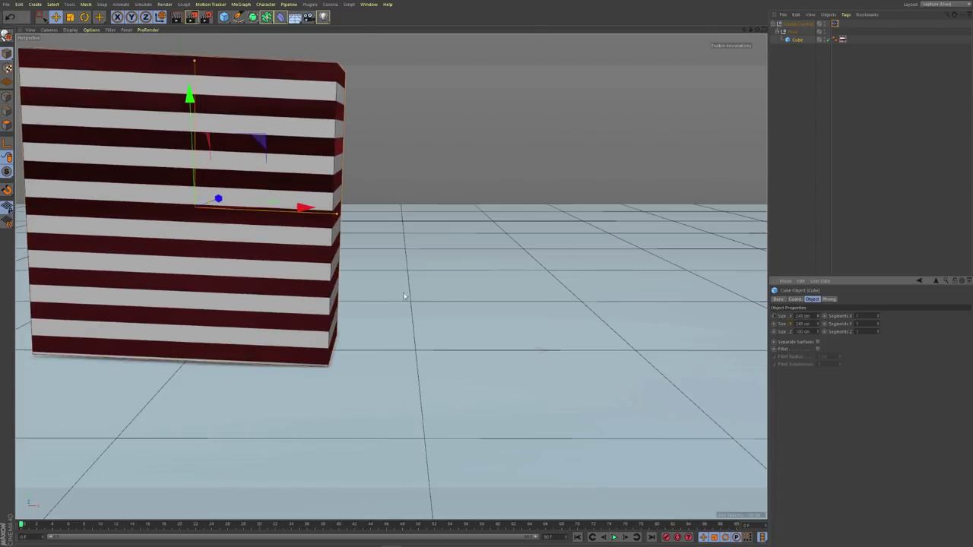
pyautogui.click(799, 25)
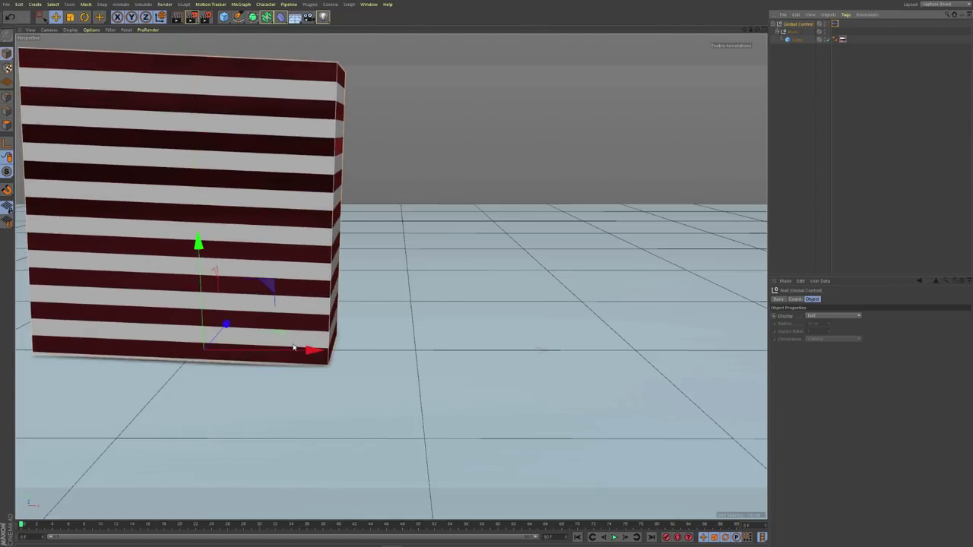
pyautogui.moveTo(293, 347); pyautogui.dragTo(600, 521)
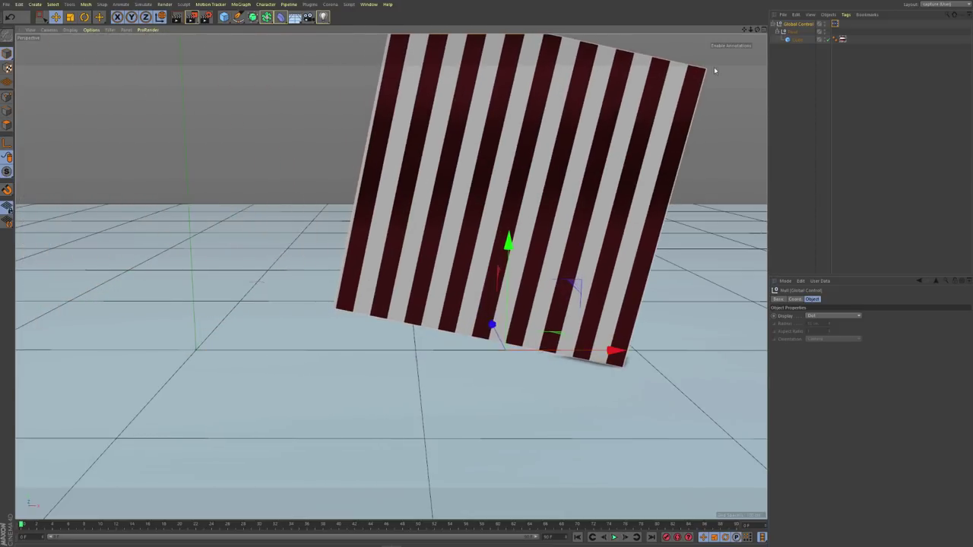
# Step: Reopen the XPresso graph, enable Clamp Lower on both Rotation mappers and the Position mapper together, and close the editor
pyautogui.doubleClick(834, 23)
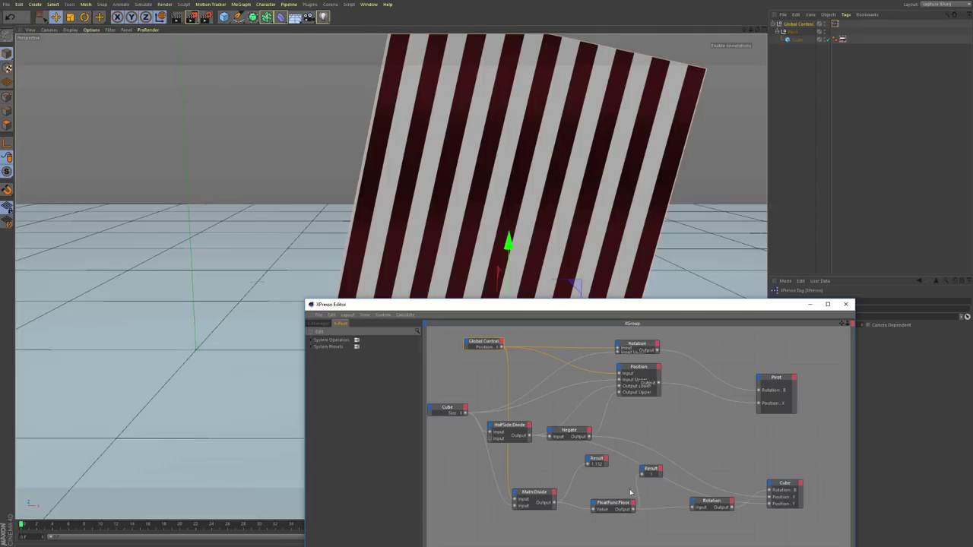
pyautogui.moveTo(708, 524); pyautogui.dragTo(640, 343)
pyautogui.moveTo(742, 306); pyautogui.dragTo(600, 346)
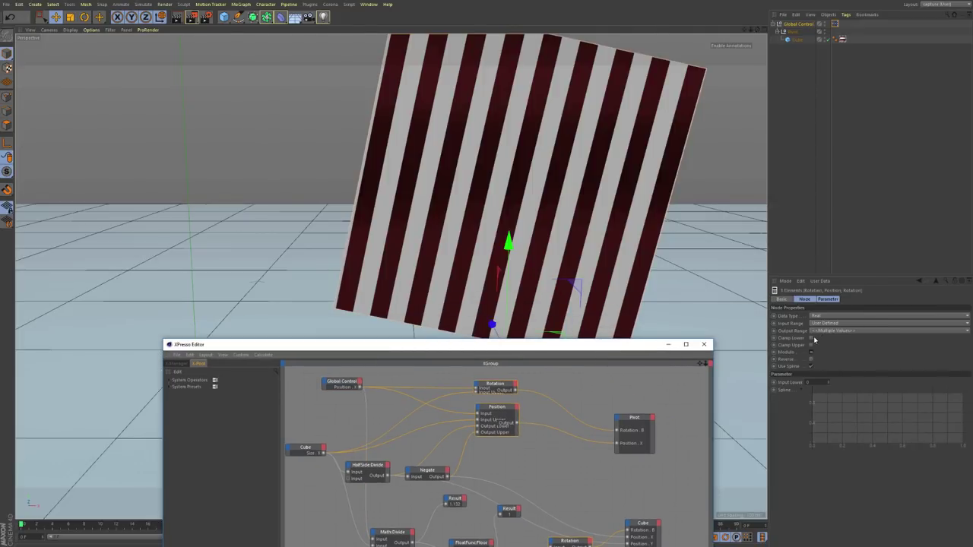
pyautogui.click(811, 338)
pyautogui.click(703, 345)
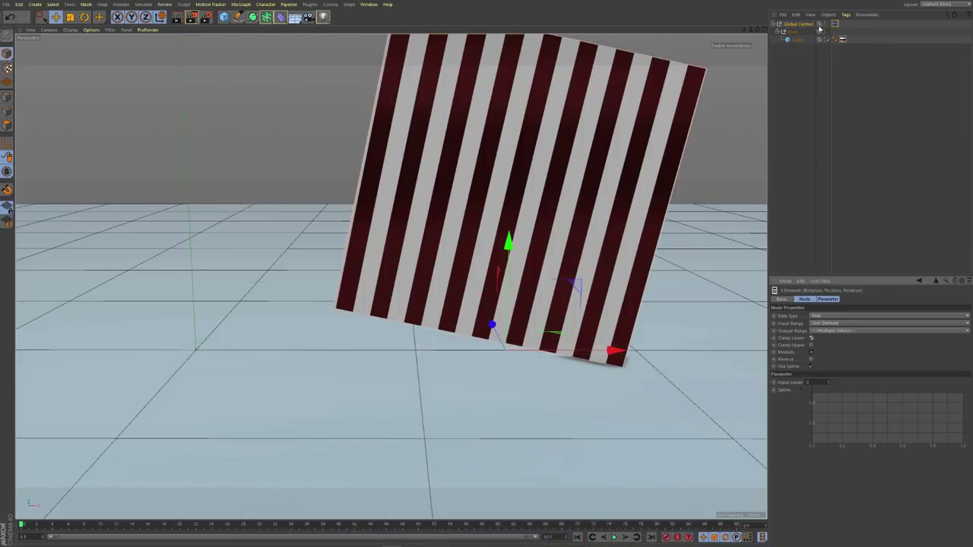
# Step: Roll the cube back, reduce its Size X and Size Y to about 12 cm, and roll it forward with Global Control
pyautogui.moveTo(620, 361); pyautogui.dragTo(334, 272)
pyautogui.click(796, 39)
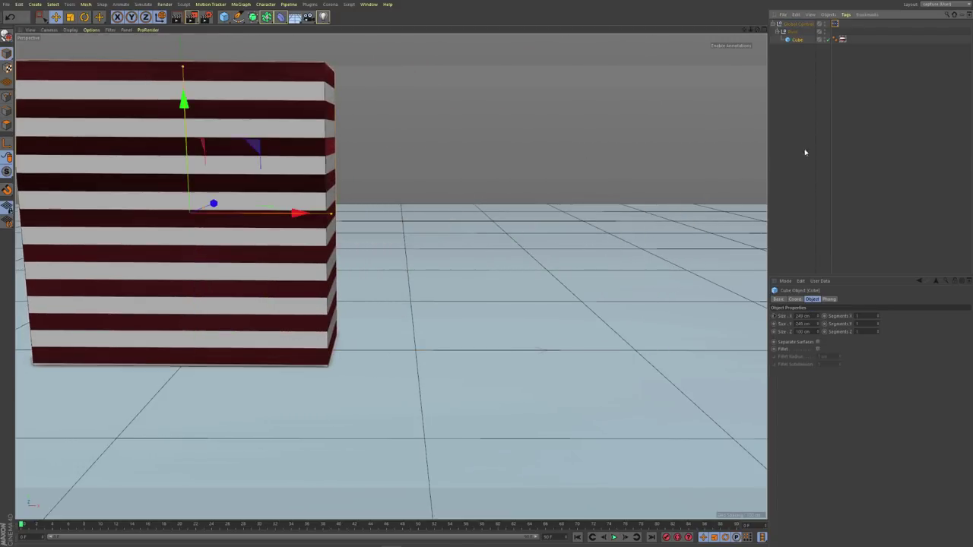
pyautogui.moveTo(818, 315); pyautogui.dragTo(818, 405)
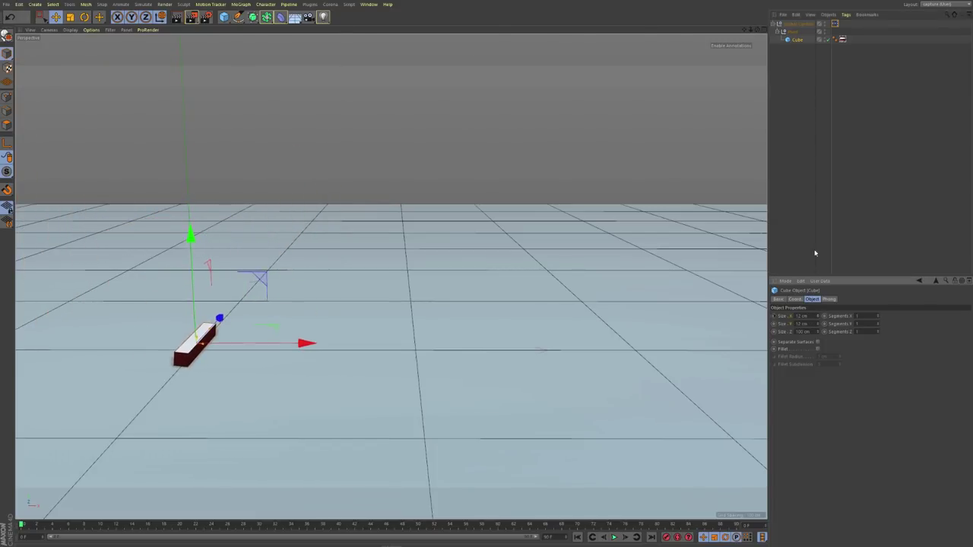
pyautogui.click(798, 24)
pyautogui.moveTo(285, 362); pyautogui.dragTo(399, 384)
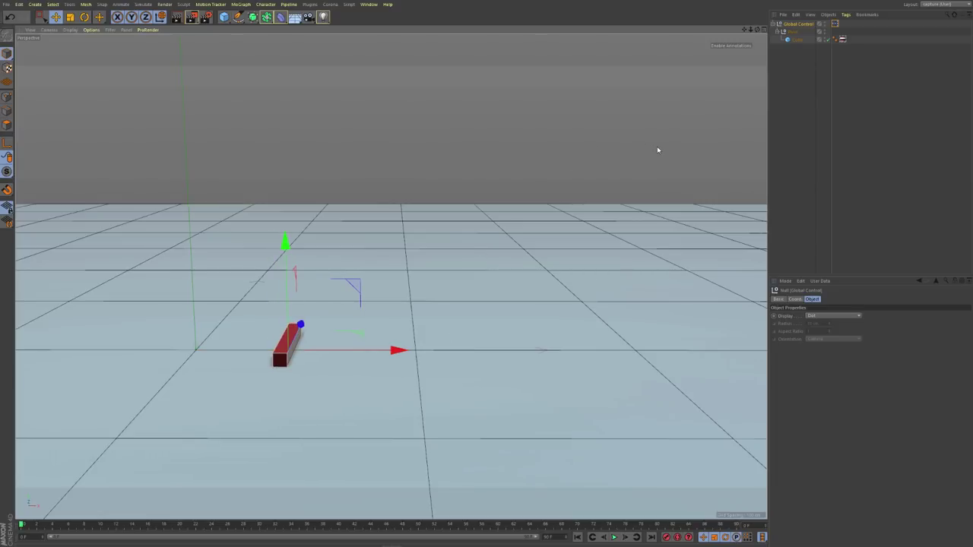